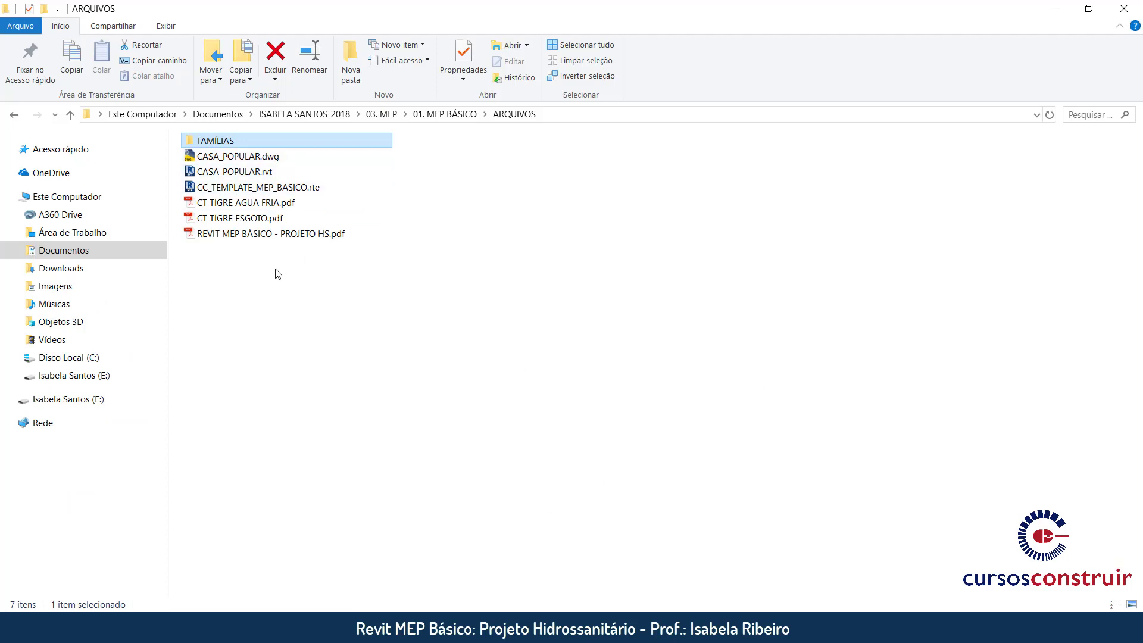
Drag the four Torneira .rfa families from the FAMÍLIAS folder into the Revit drawing area
{"action": "mouse_move", "coordinate": [215, 141]}
{"action": "double_click", "coordinate": [238, 143]}
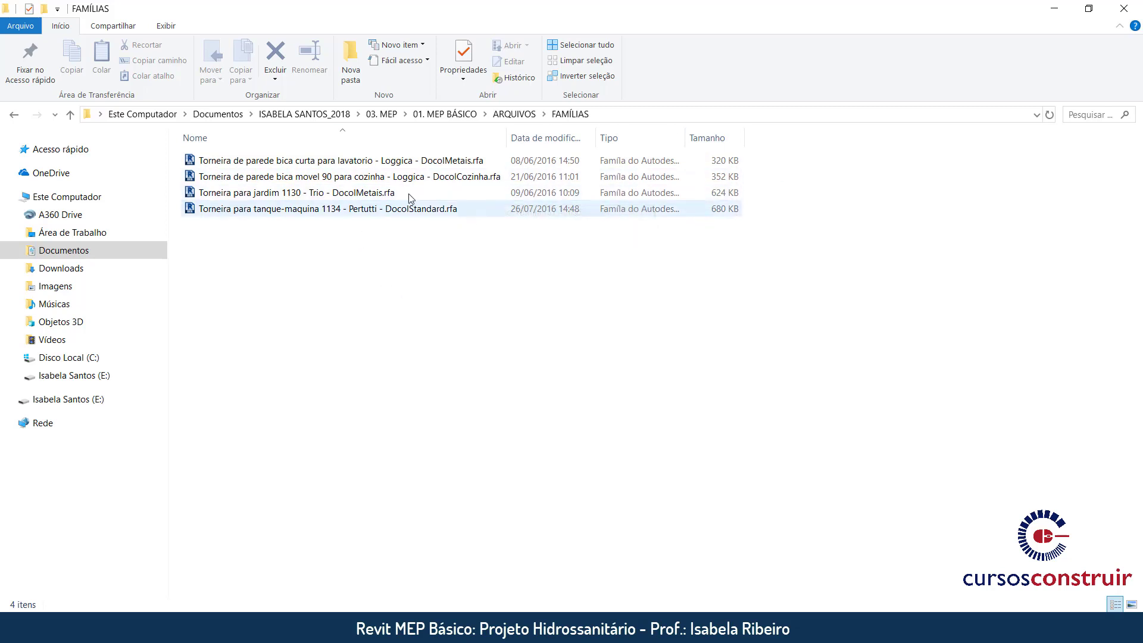
{"action": "left_click", "coordinate": [1089, 9]}
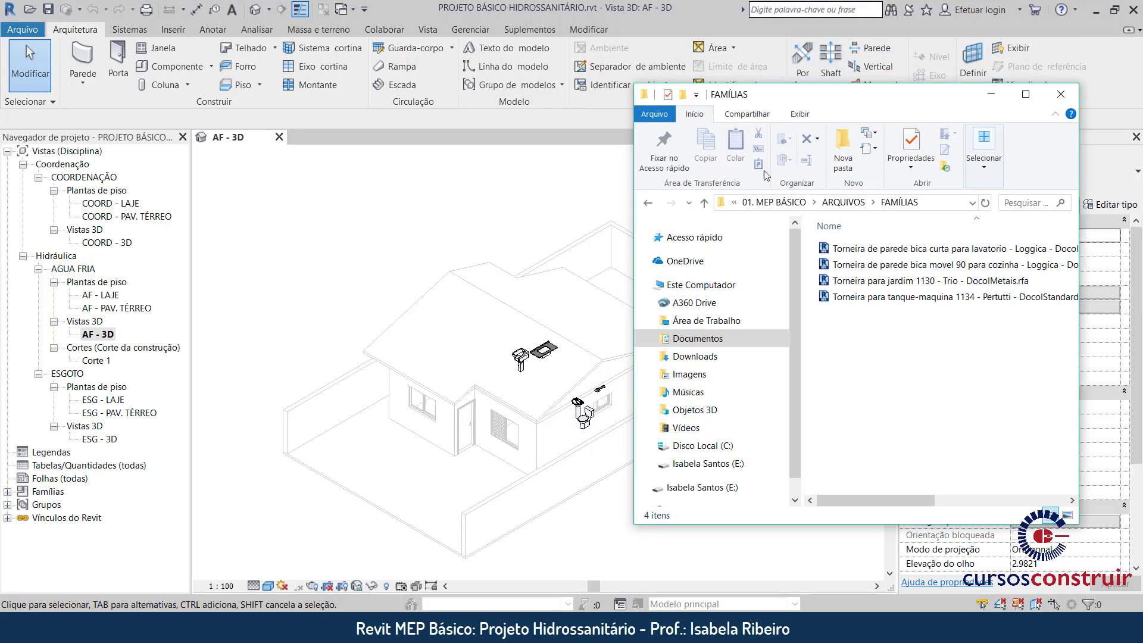
{"action": "left_click_drag", "start_coordinate": [888, 353], "coordinate": [839, 244]}
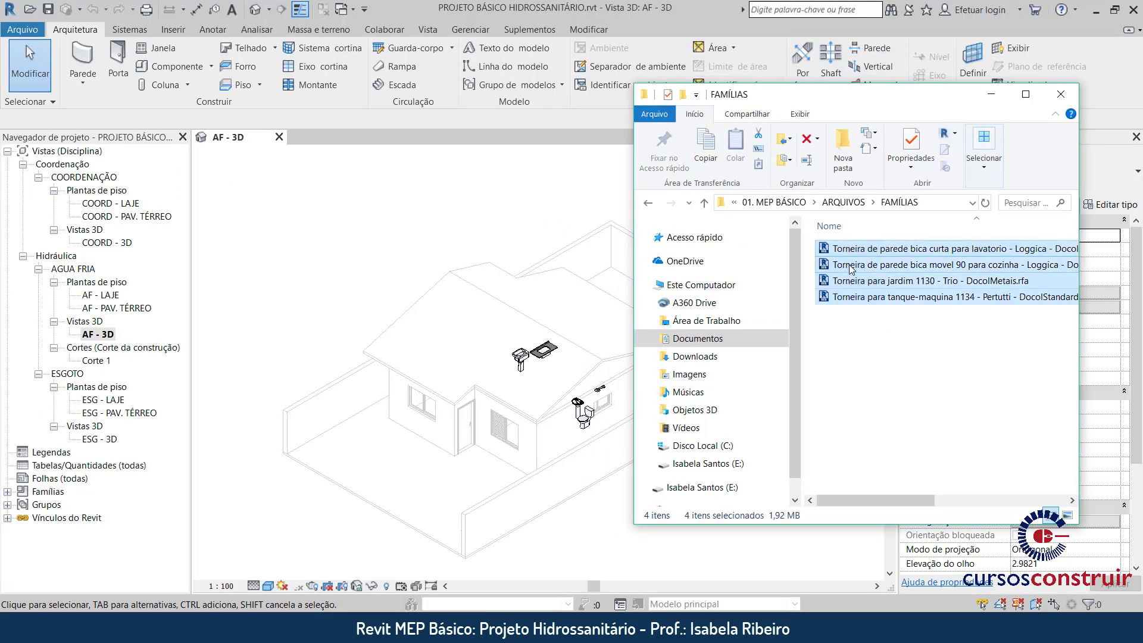
{"action": "left_click_drag", "start_coordinate": [750, 244], "coordinate": [397, 318]}
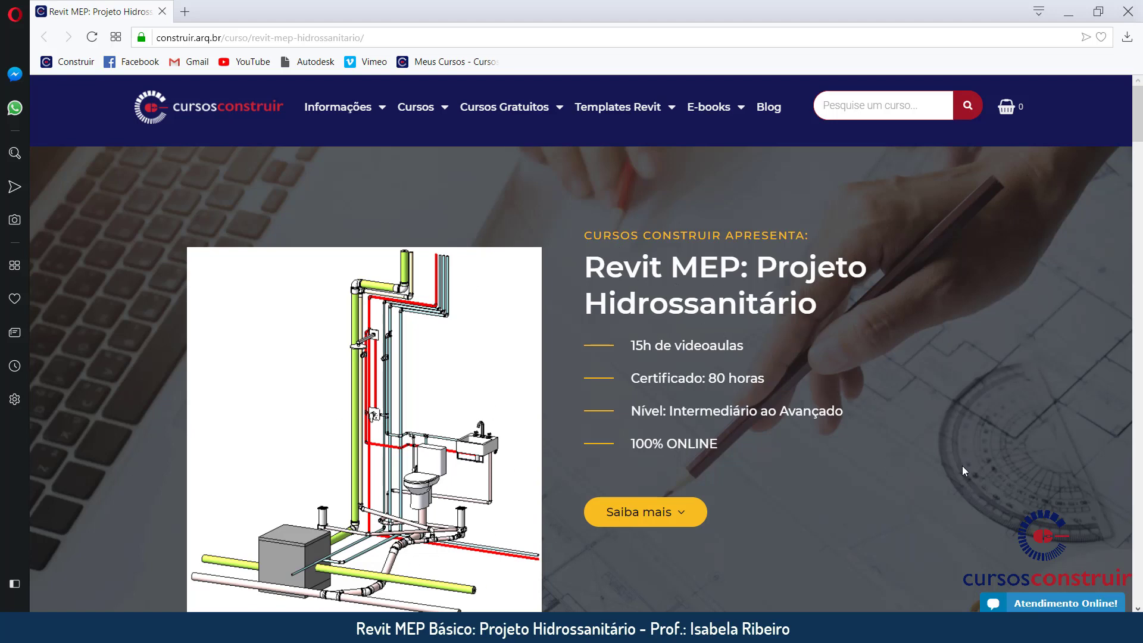
Scroll the construir.arq.br course page down to the 'Pranchas desenvolvidas no curso' carousel
{"action": "scroll", "coordinate": [957, 441], "scroll_direction": "down", "scroll_amount": 5}
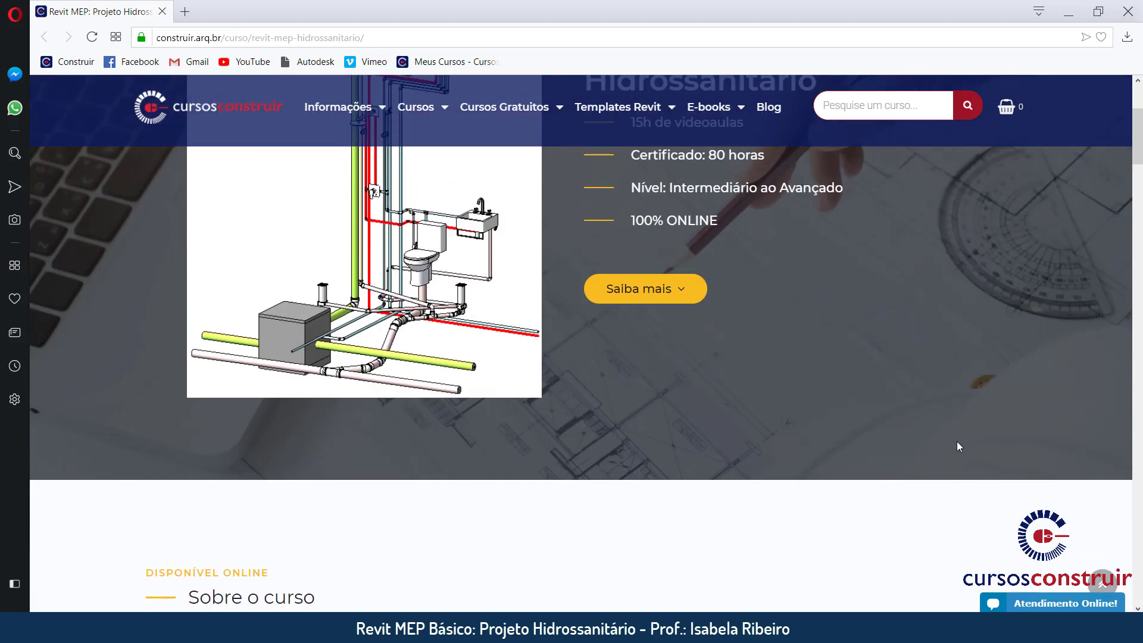
{"action": "scroll", "coordinate": [957, 441], "scroll_direction": "down", "scroll_amount": 5}
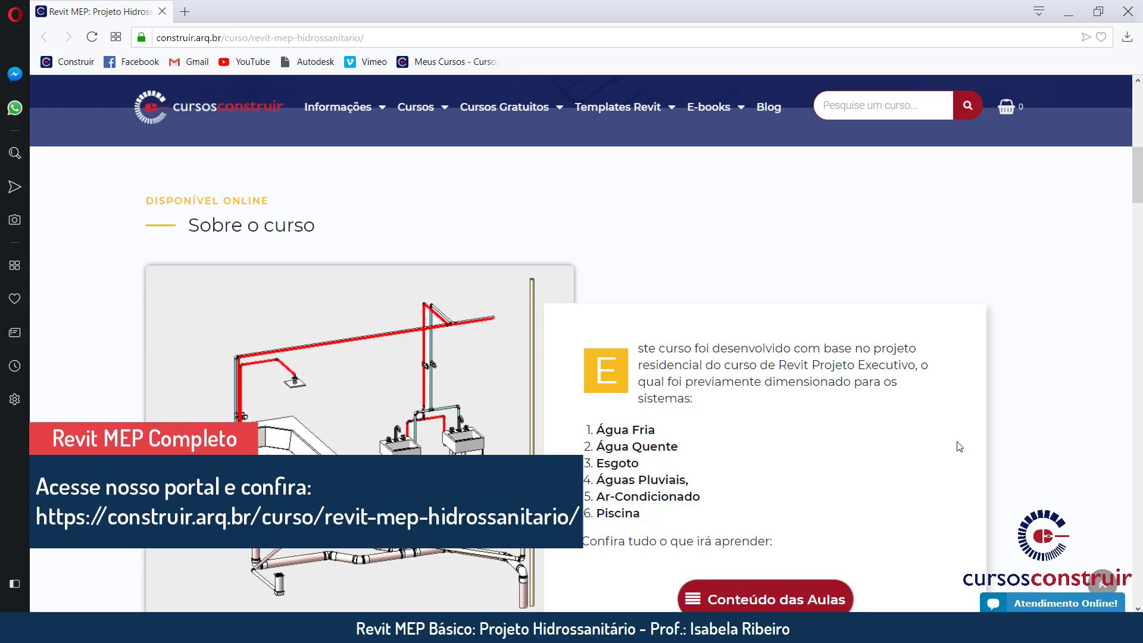
{"action": "scroll", "coordinate": [959, 447], "scroll_direction": "down", "scroll_amount": 3}
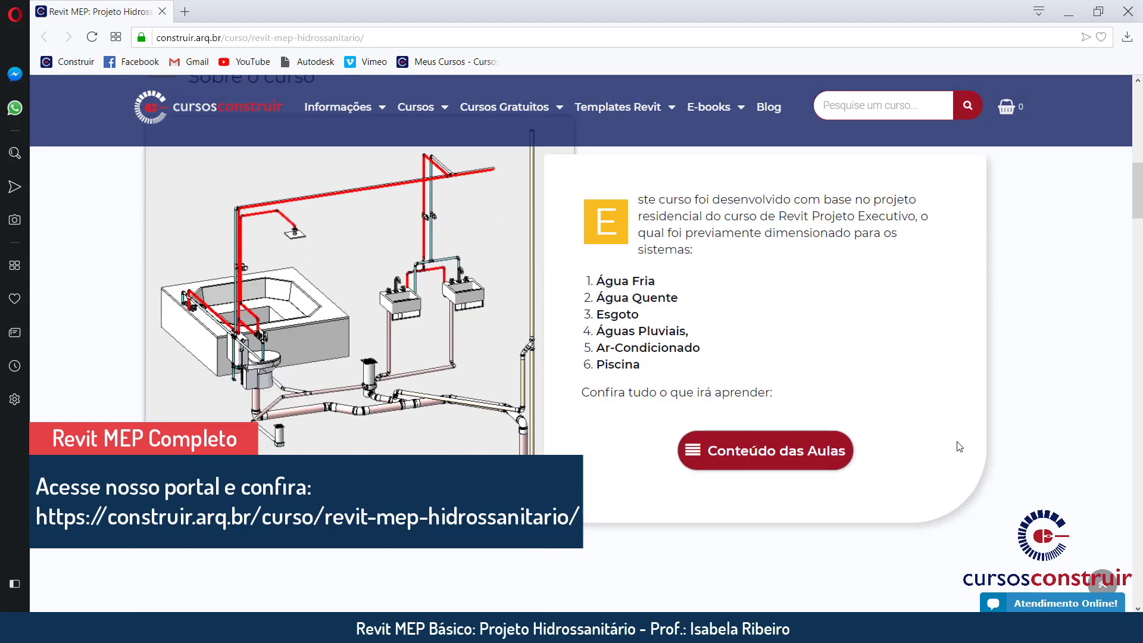
{"action": "scroll", "coordinate": [959, 446], "scroll_direction": "down", "scroll_amount": 1}
{"action": "scroll", "coordinate": [960, 446], "scroll_direction": "down", "scroll_amount": 1}
{"action": "scroll", "coordinate": [960, 446], "scroll_direction": "down", "scroll_amount": 1}
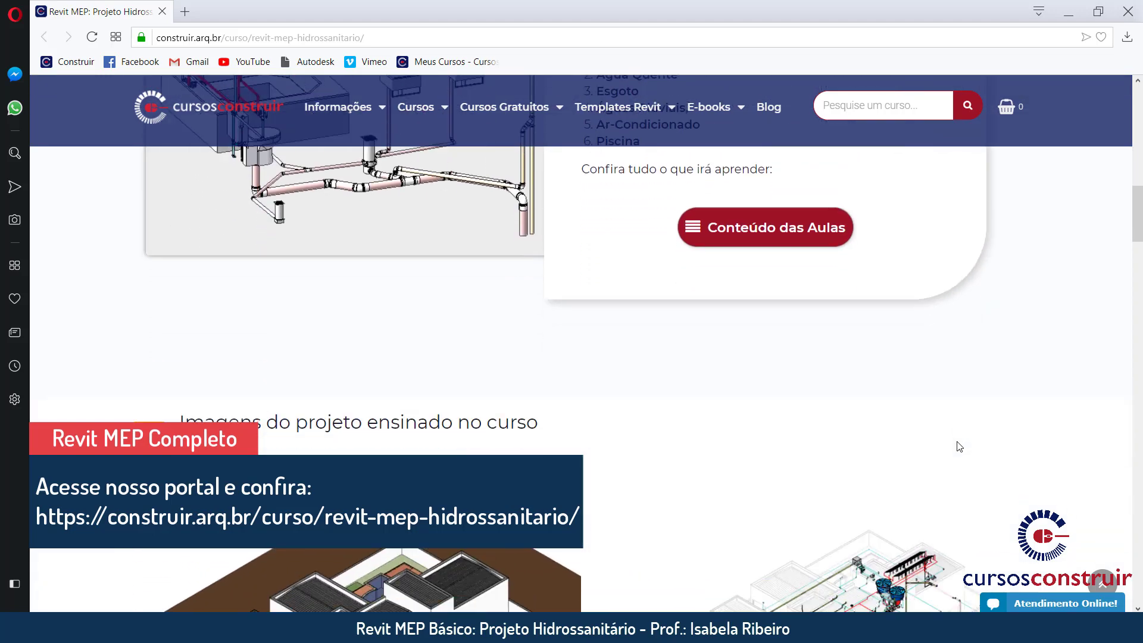
{"action": "scroll", "coordinate": [959, 447], "scroll_direction": "down", "scroll_amount": 1}
{"action": "scroll", "coordinate": [959, 446], "scroll_direction": "down", "scroll_amount": 1}
{"action": "scroll", "coordinate": [959, 447], "scroll_direction": "down", "scroll_amount": 1}
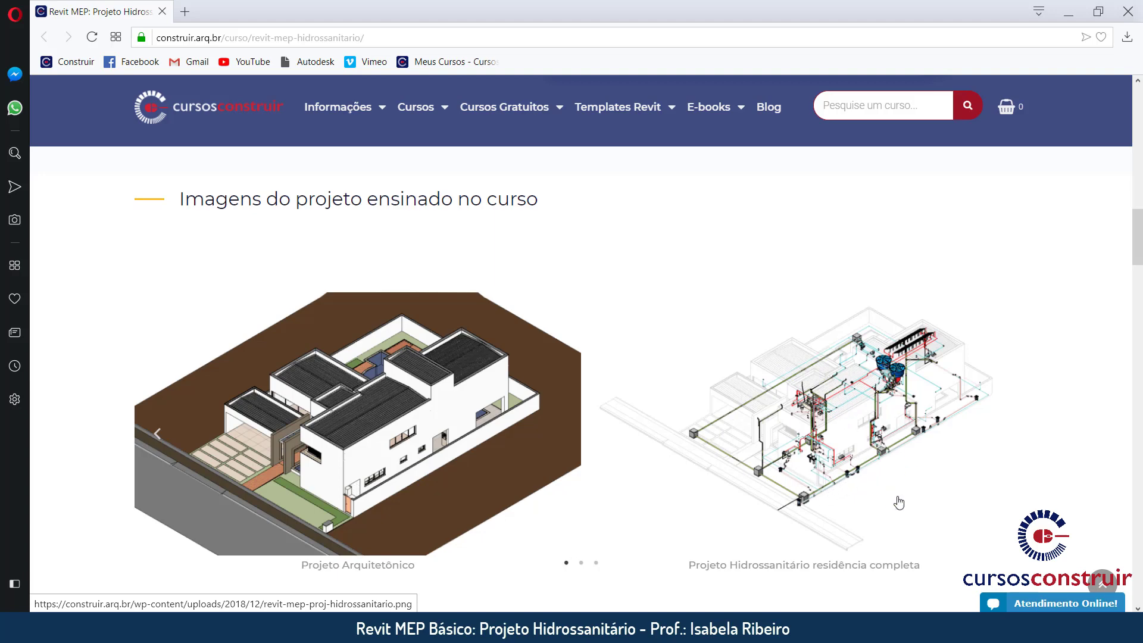
{"action": "scroll", "coordinate": [903, 472], "scroll_direction": "down", "scroll_amount": 5}
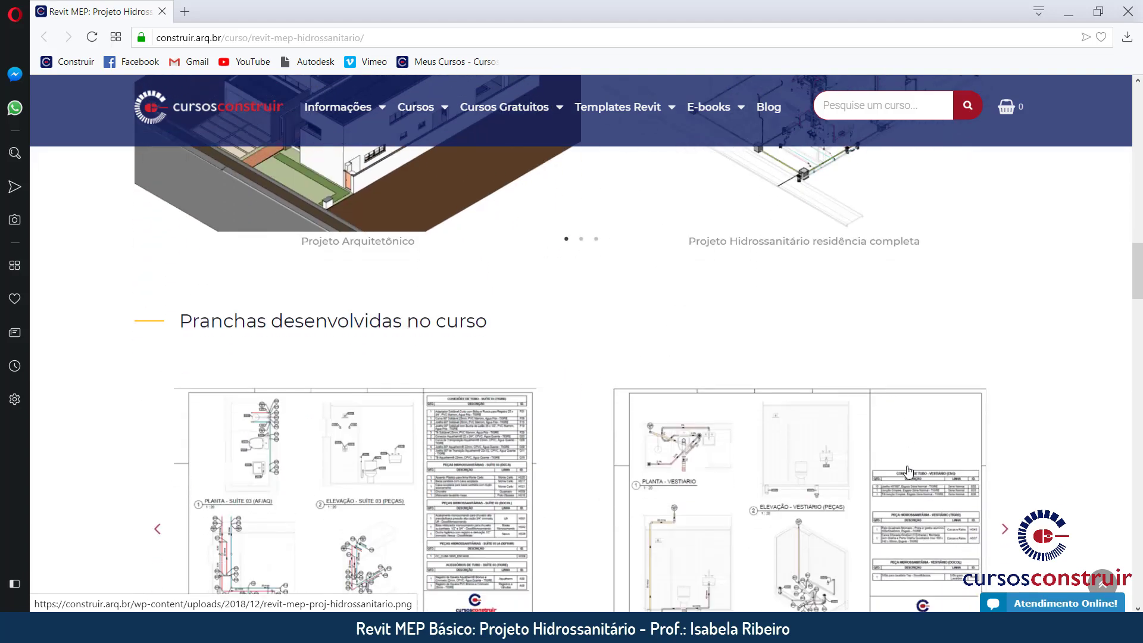
{"action": "scroll", "coordinate": [903, 471], "scroll_direction": "down", "scroll_amount": 1}
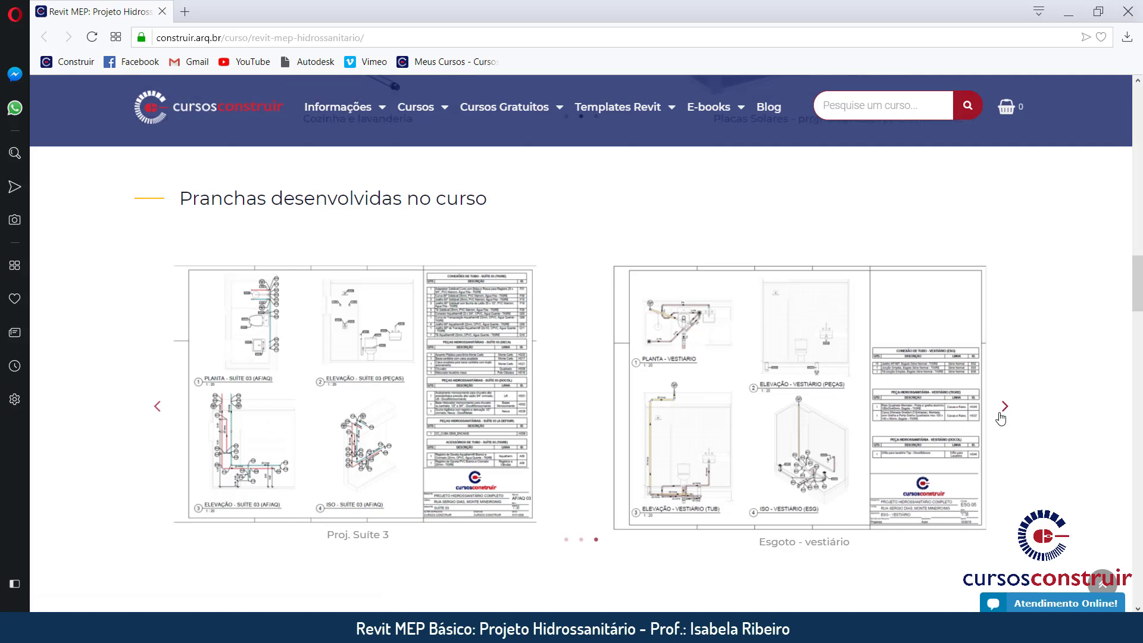
{"action": "scroll", "coordinate": [1094, 446], "scroll_direction": "down", "scroll_amount": 2}
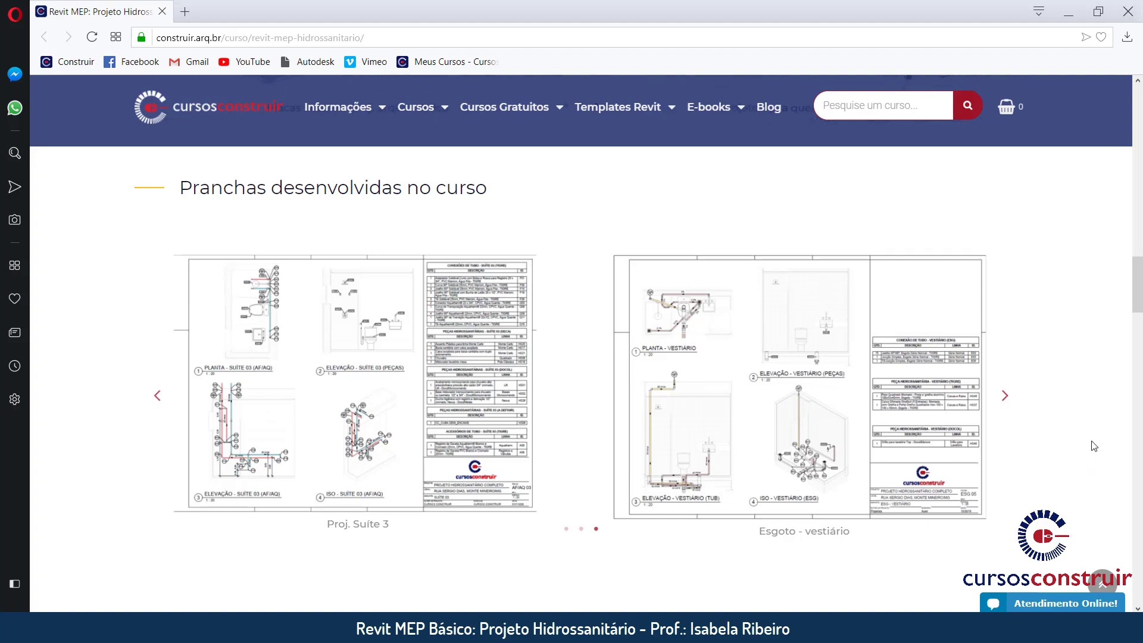
{"action": "scroll", "coordinate": [1095, 446], "scroll_direction": "down", "scroll_amount": 5}
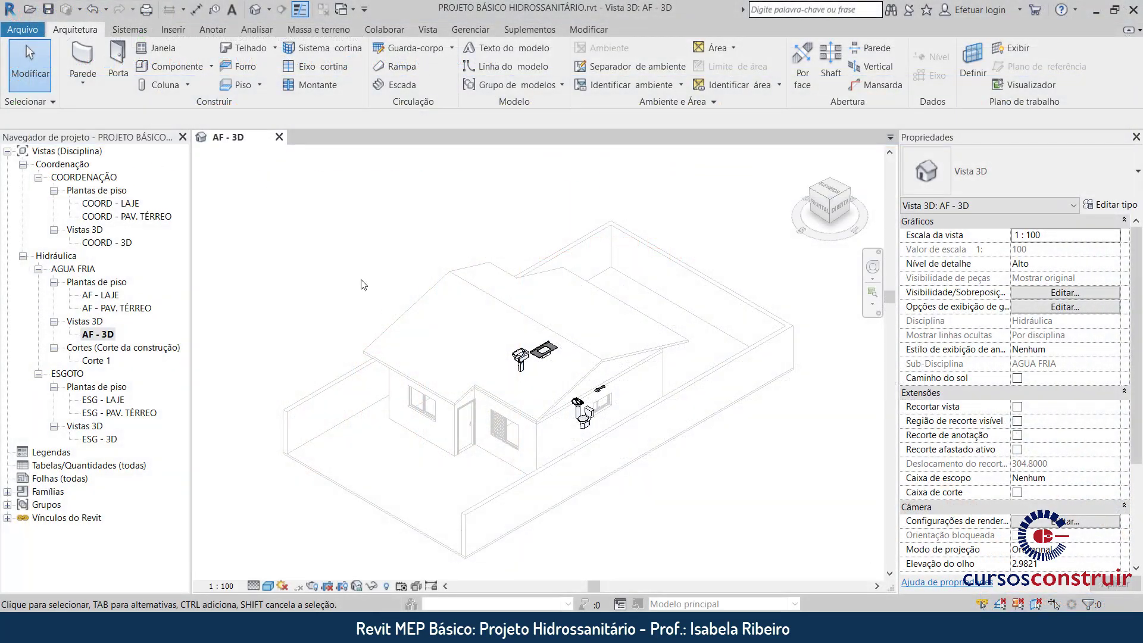
{"action": "left_click", "coordinate": [129, 29]}
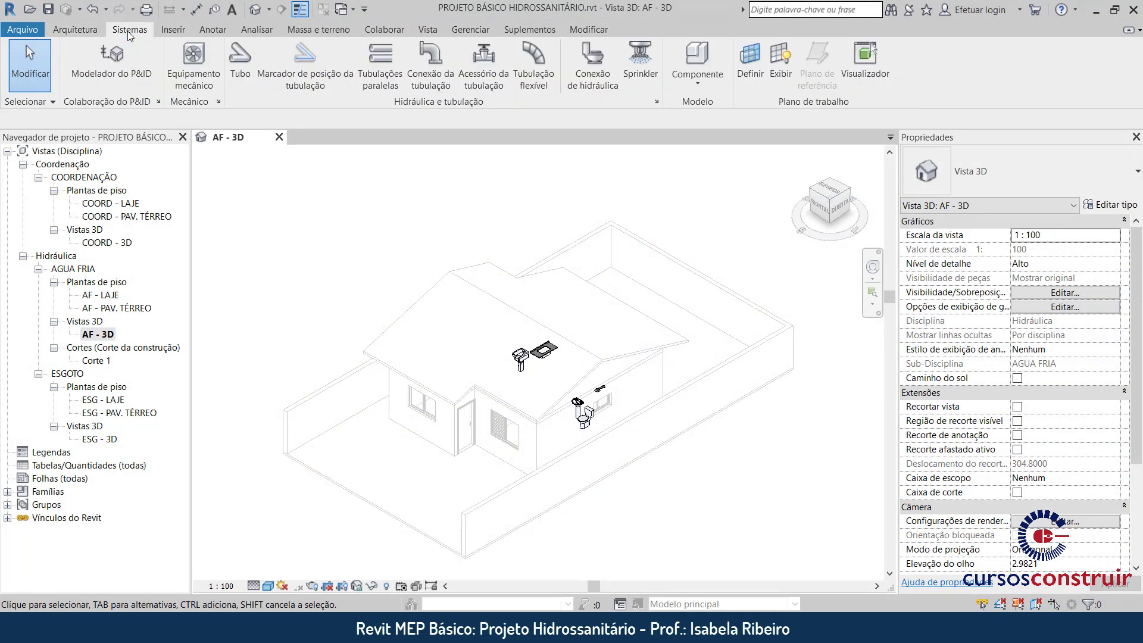
{"action": "left_click", "coordinate": [691, 85]}
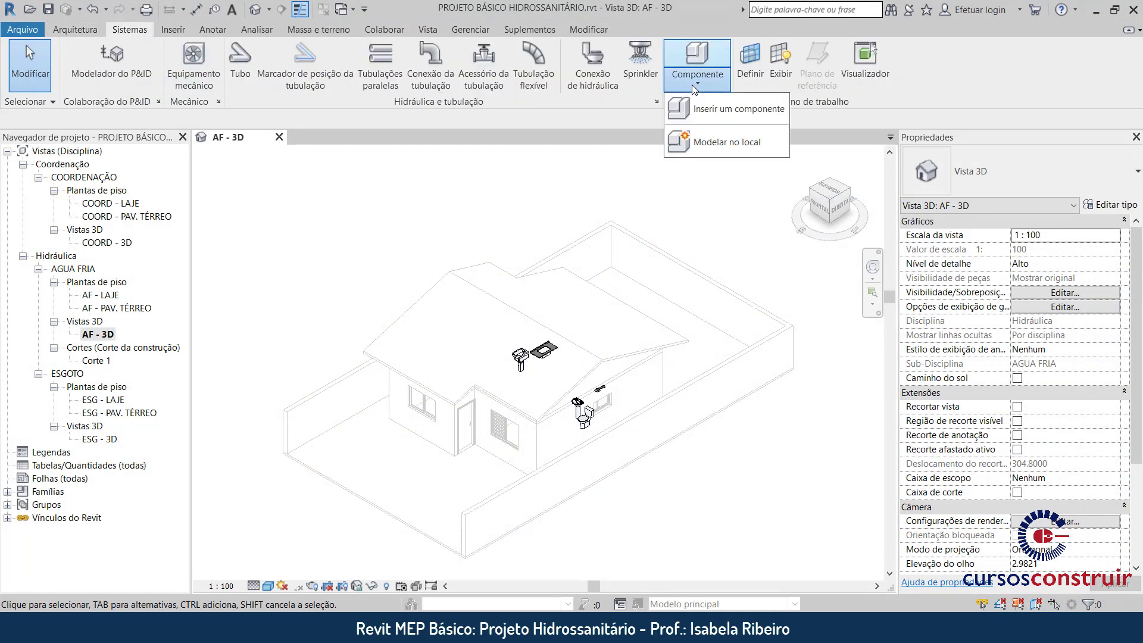
{"action": "left_click", "coordinate": [730, 110]}
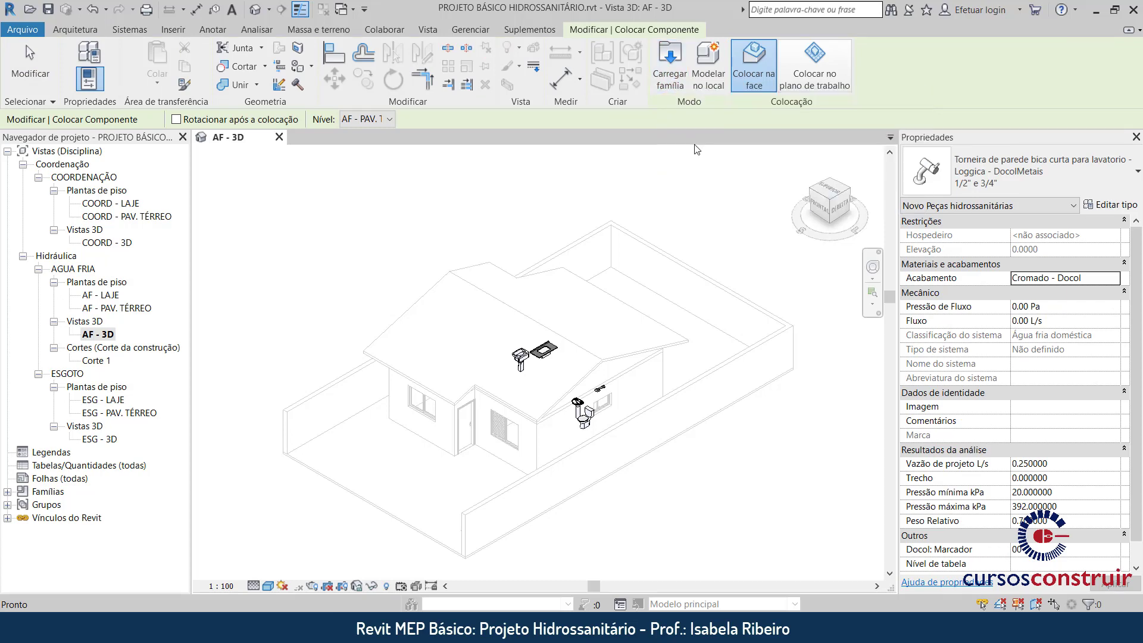
{"action": "key", "text": "Escape"}
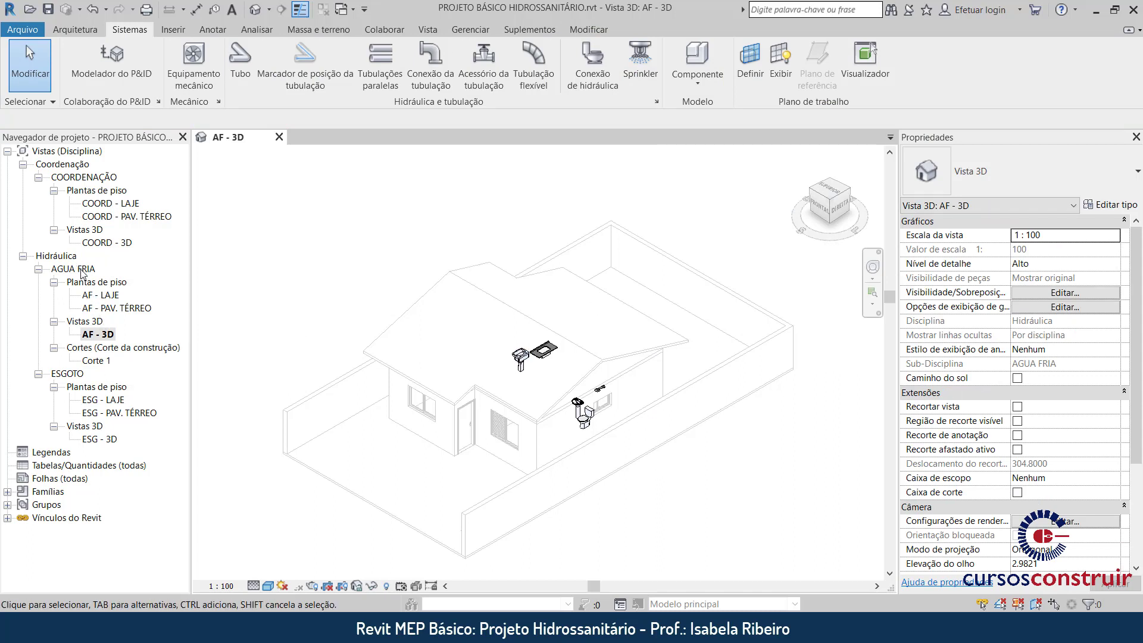
Place the rotated short-spout Torneira faucet at elevation 0.95 on the washbasin wall in AF - PAV. TÉRREO
{"action": "double_click", "coordinate": [109, 309]}
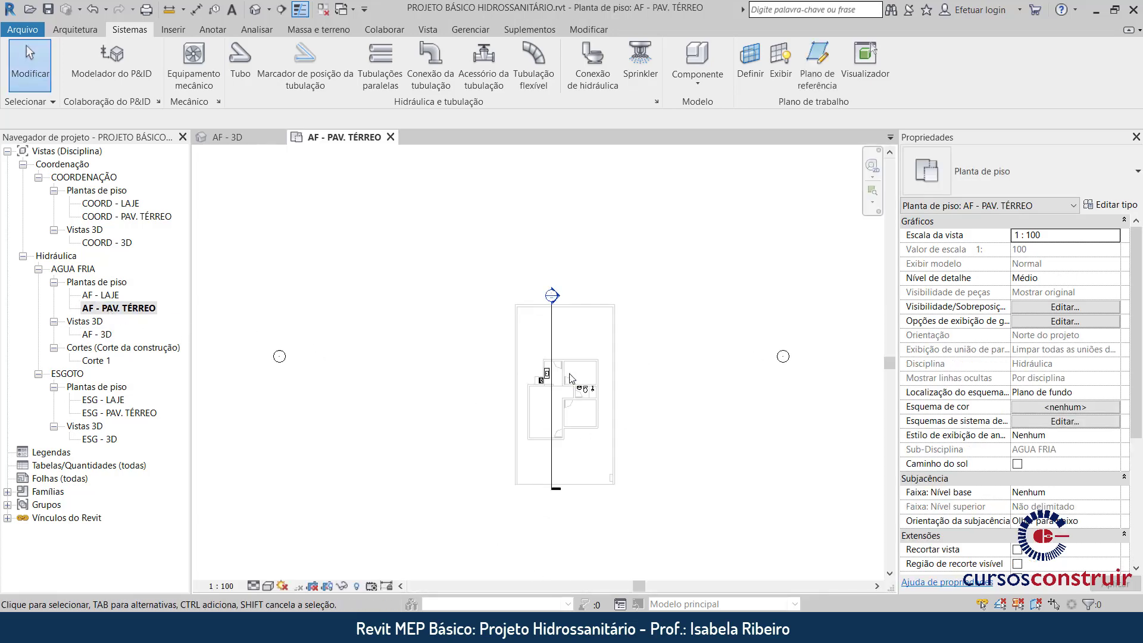
{"action": "scroll", "coordinate": [595, 399], "scroll_direction": "up", "scroll_amount": 3}
{"action": "scroll", "coordinate": [613, 381], "scroll_direction": "up", "scroll_amount": 2}
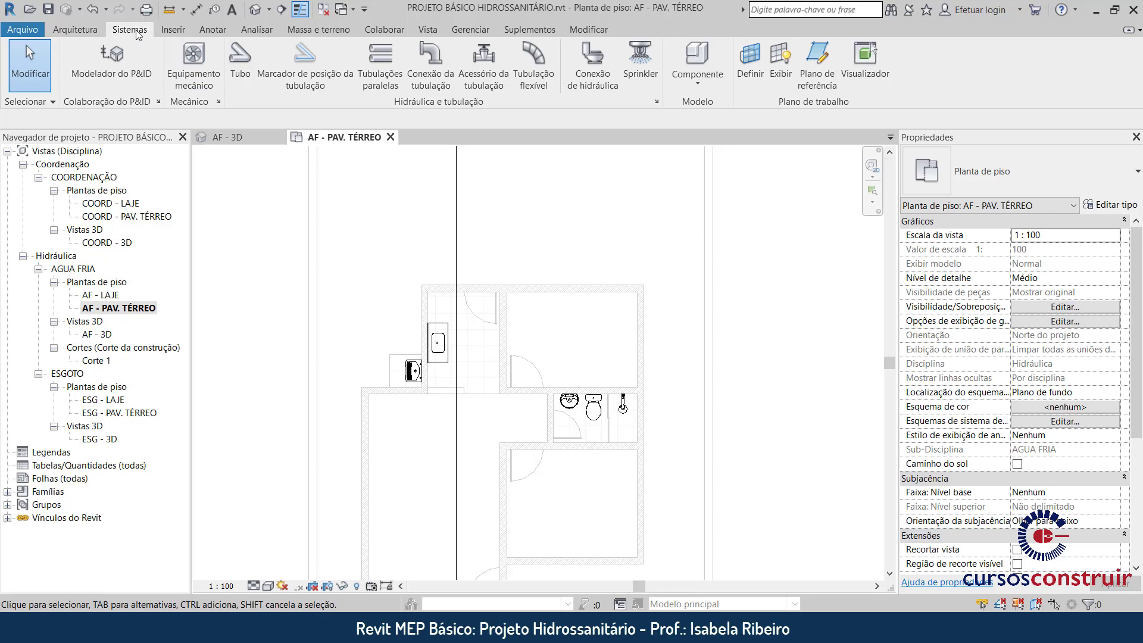
{"action": "left_click", "coordinate": [599, 84]}
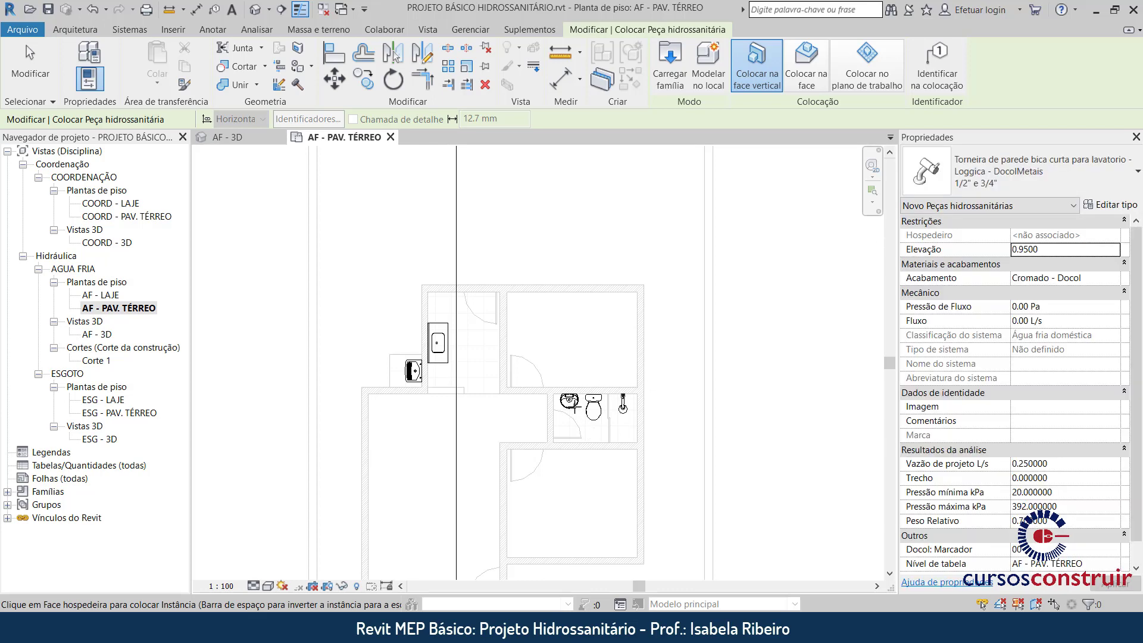
{"action": "scroll", "coordinate": [589, 433], "scroll_direction": "up", "scroll_amount": 3}
{"action": "scroll", "coordinate": [566, 417], "scroll_direction": "up", "scroll_amount": 2}
{"action": "scroll", "coordinate": [520, 374], "scroll_direction": "up", "scroll_amount": 2}
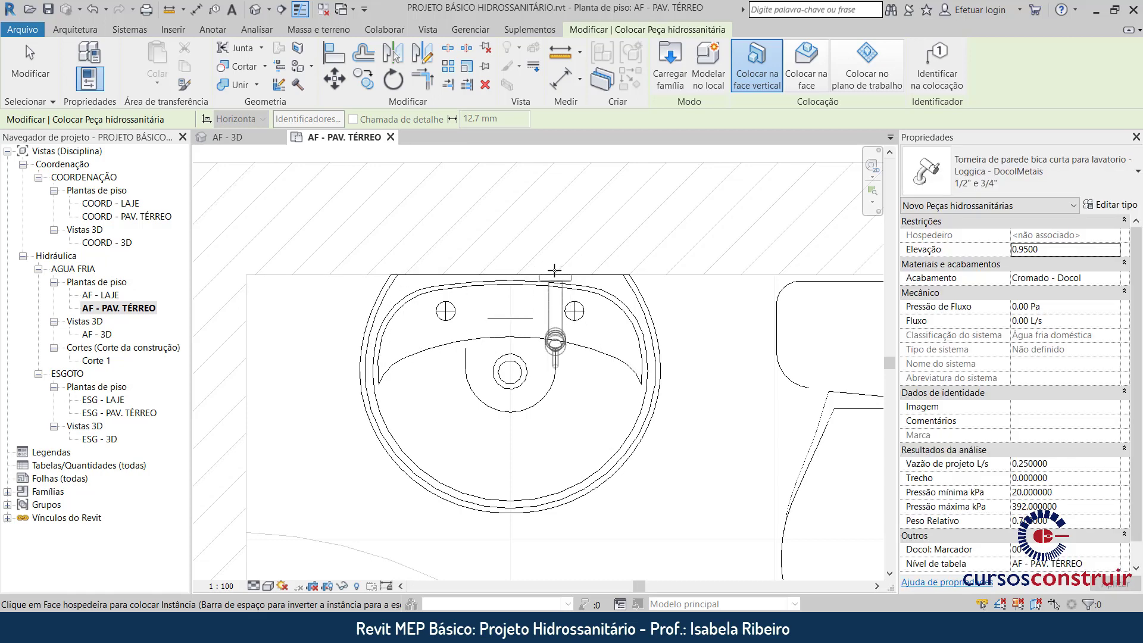
{"action": "key", "text": "space"}
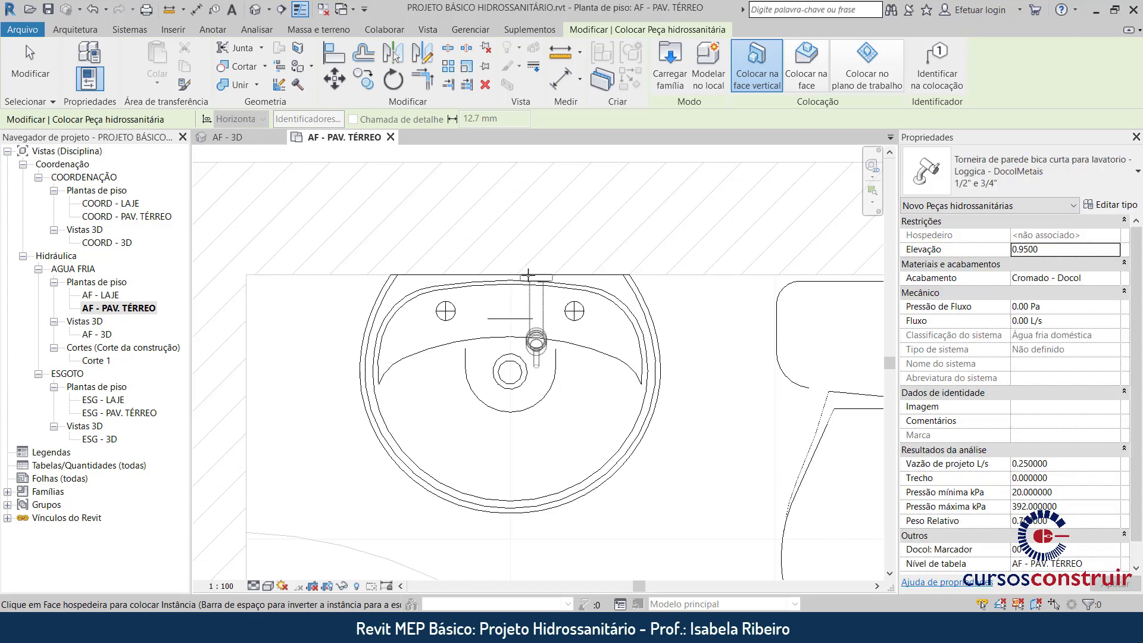
{"action": "left_click", "coordinate": [531, 275]}
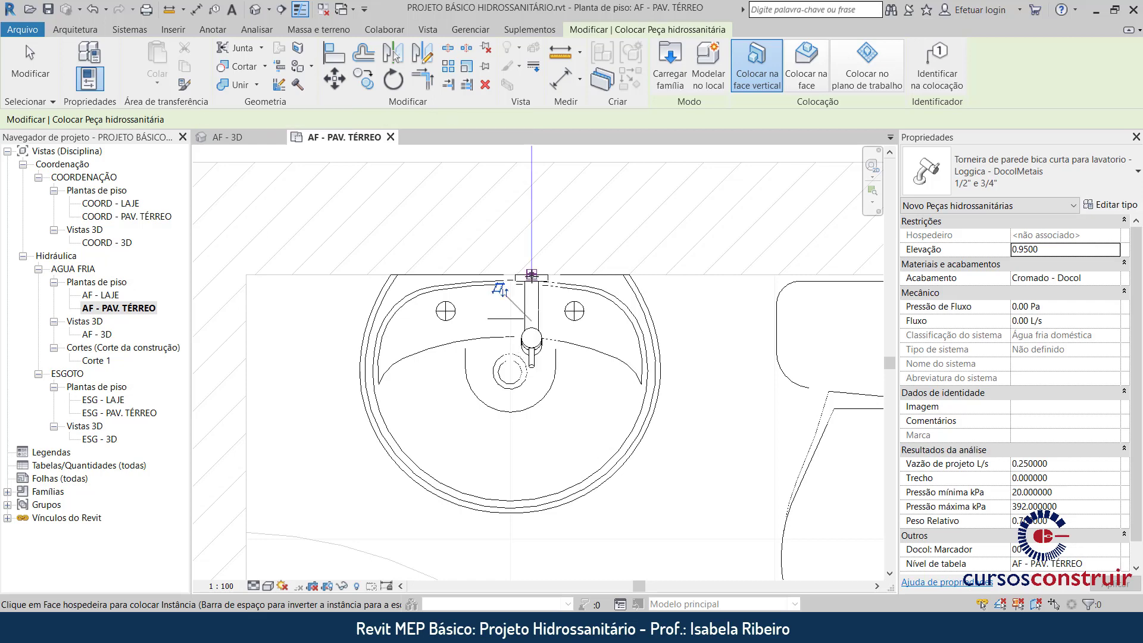
{"action": "key", "text": "Escape"}
{"action": "key", "text": "Escape"}
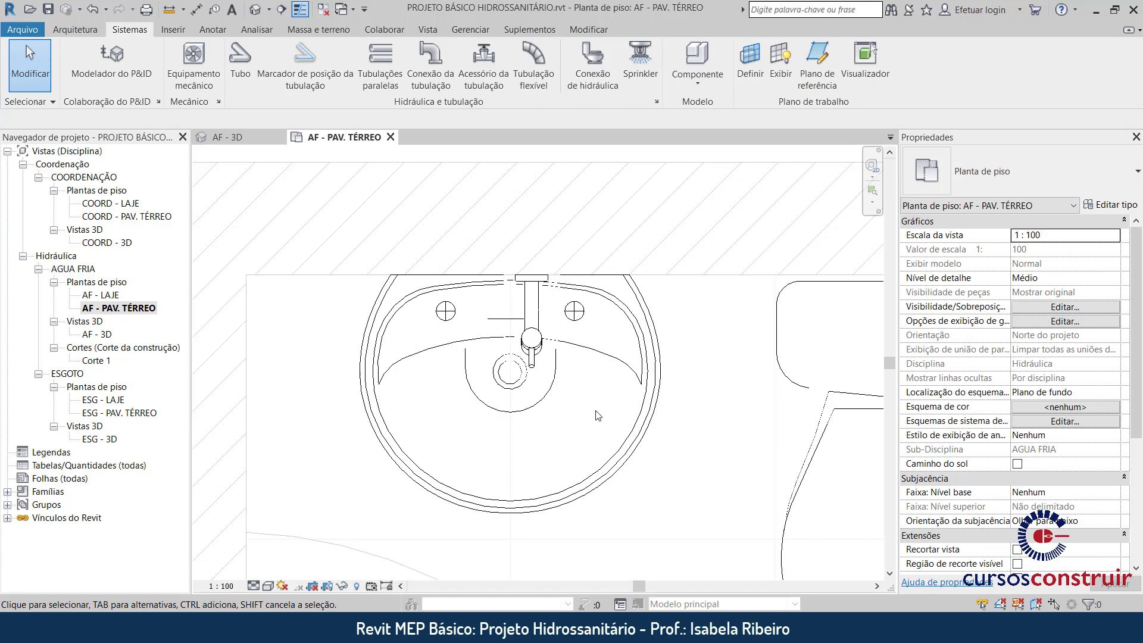
Align the lavatory faucet with the washbasin's centre line
{"action": "left_click", "coordinate": [598, 30]}
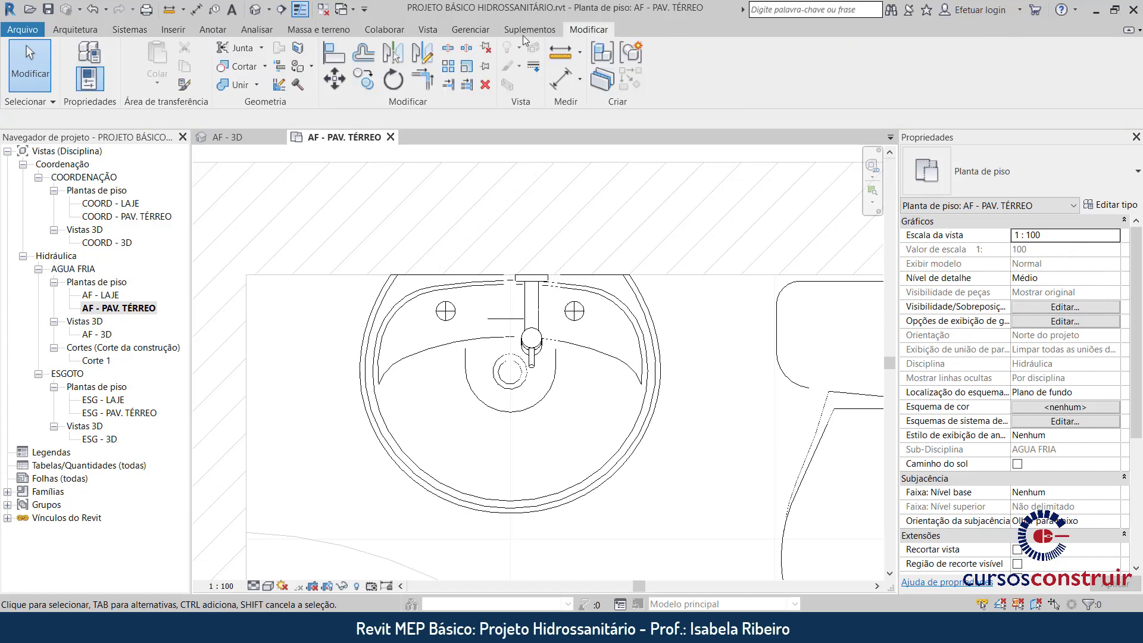
{"action": "left_click", "coordinate": [337, 60]}
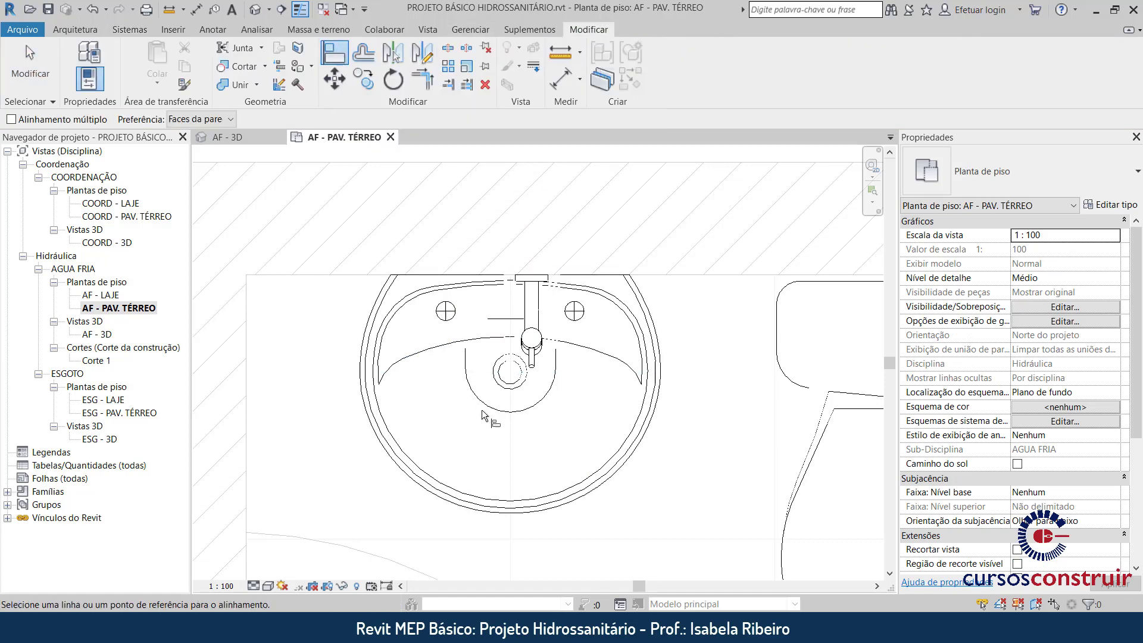
{"action": "left_click", "coordinate": [512, 456]}
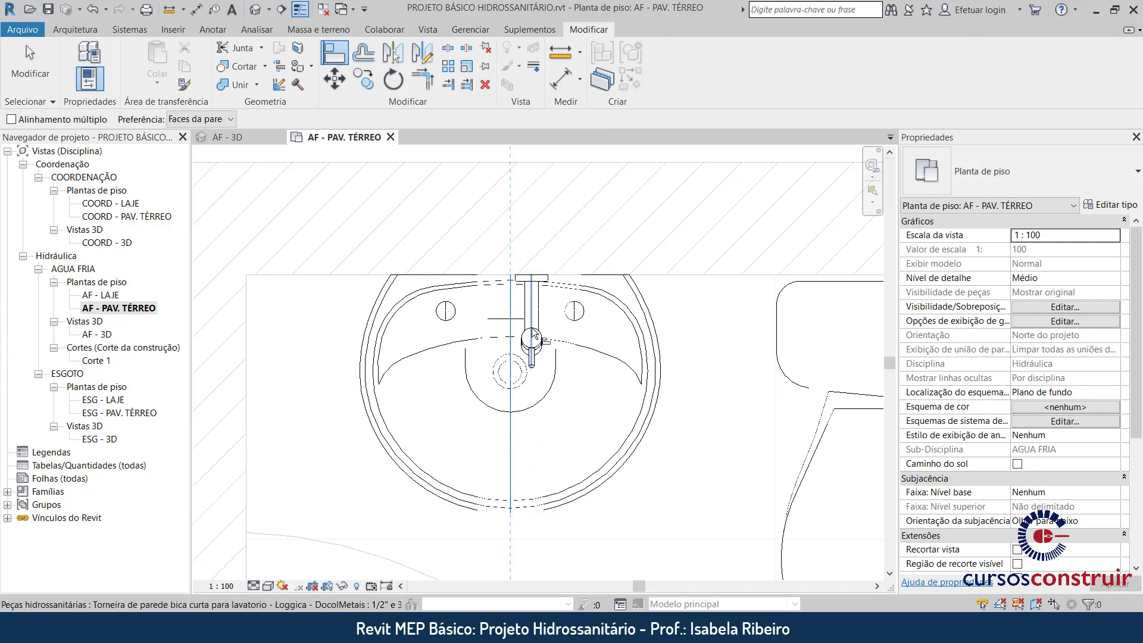
{"action": "left_click", "coordinate": [534, 331]}
{"action": "key", "text": "Escape"}
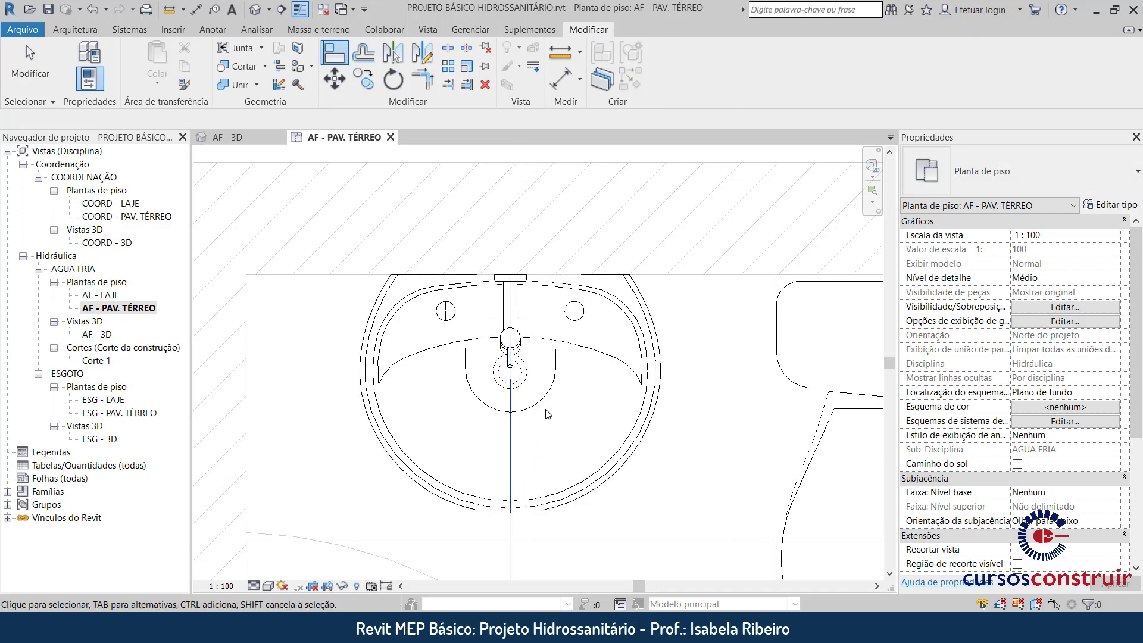
{"action": "key", "text": "Escape"}
Drag the section line left so it cuts through the fixtures
{"action": "scroll", "coordinate": [543, 410], "scroll_direction": "down", "scroll_amount": 5}
{"action": "scroll", "coordinate": [535, 408], "scroll_direction": "down", "scroll_amount": 2}
{"action": "scroll", "coordinate": [533, 409], "scroll_direction": "down", "scroll_amount": 3}
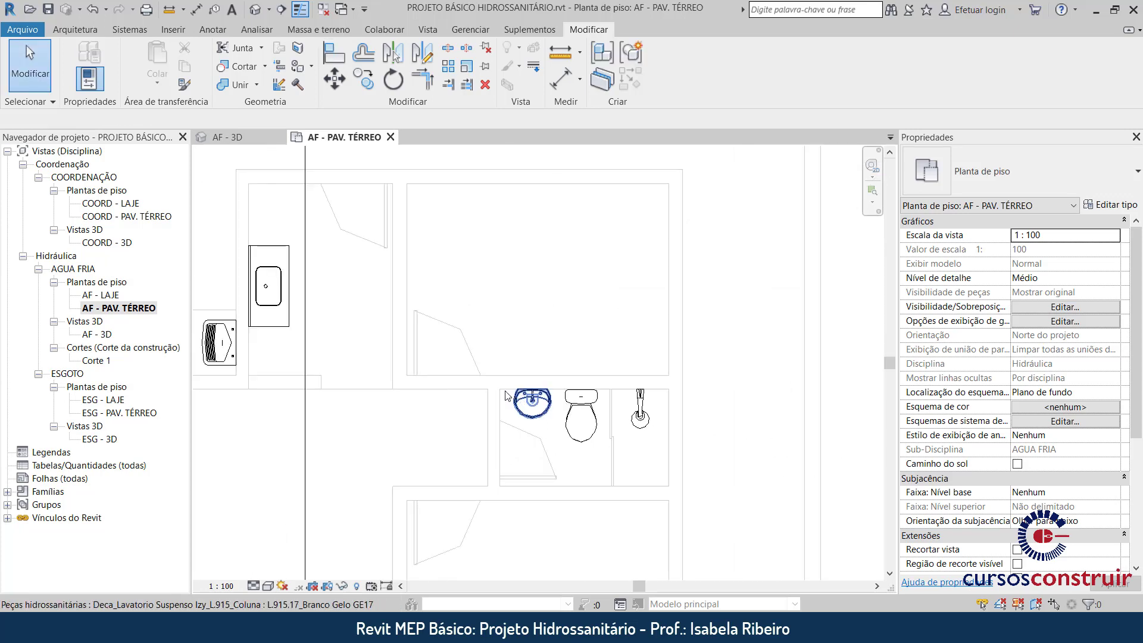
{"action": "scroll", "coordinate": [534, 409], "scroll_direction": "down", "scroll_amount": 2}
{"action": "scroll", "coordinate": [375, 307], "scroll_direction": "down", "scroll_amount": 2}
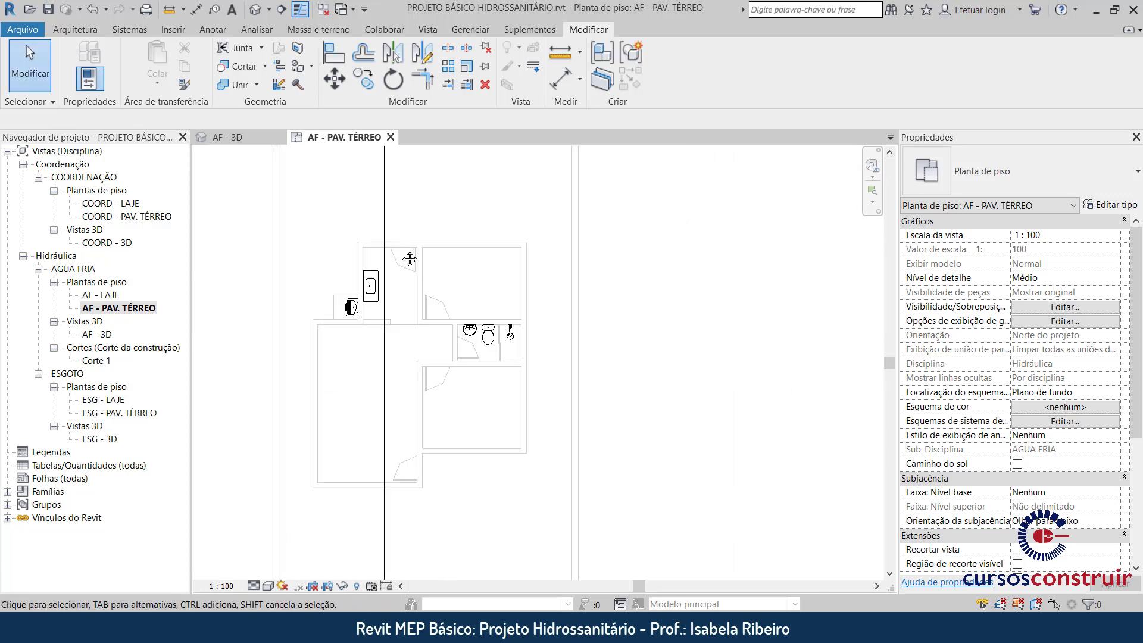
{"action": "scroll", "coordinate": [376, 307], "scroll_direction": "down", "scroll_amount": 1}
{"action": "left_click", "coordinate": [376, 309]}
{"action": "left_click_drag", "start_coordinate": [377, 309], "coordinate": [322, 298]}
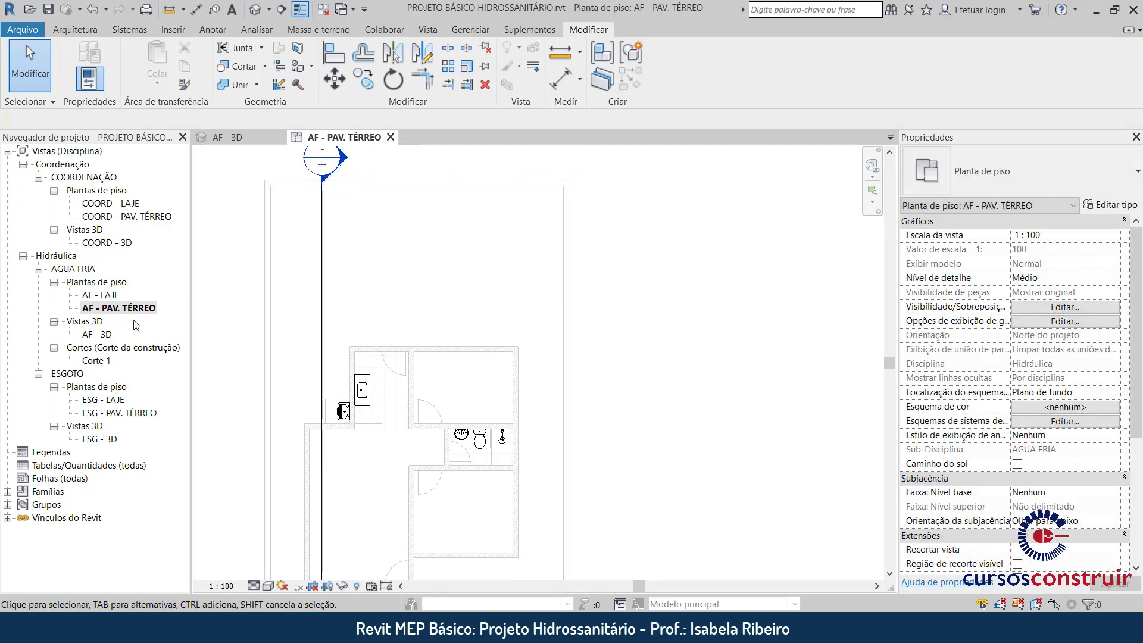
Open the Corte 1 section and select the washbasin faucet
{"action": "double_click", "coordinate": [97, 360]}
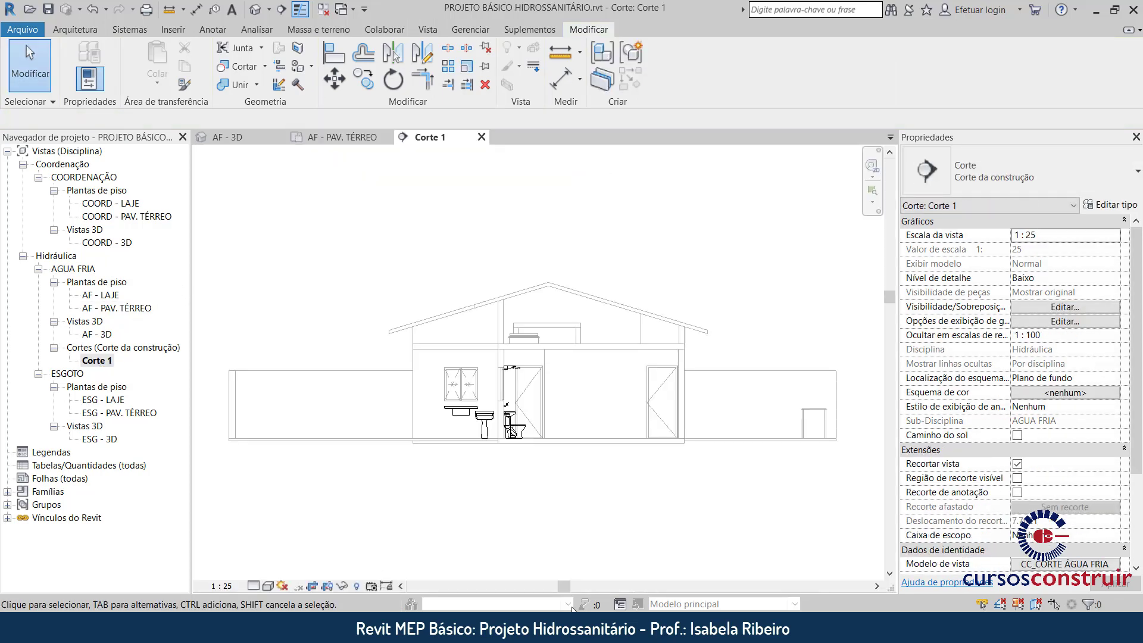
{"action": "scroll", "coordinate": [492, 421], "scroll_direction": "up", "scroll_amount": 3}
{"action": "scroll", "coordinate": [493, 416], "scroll_direction": "up", "scroll_amount": 3}
{"action": "scroll", "coordinate": [492, 387], "scroll_direction": "up", "scroll_amount": 3}
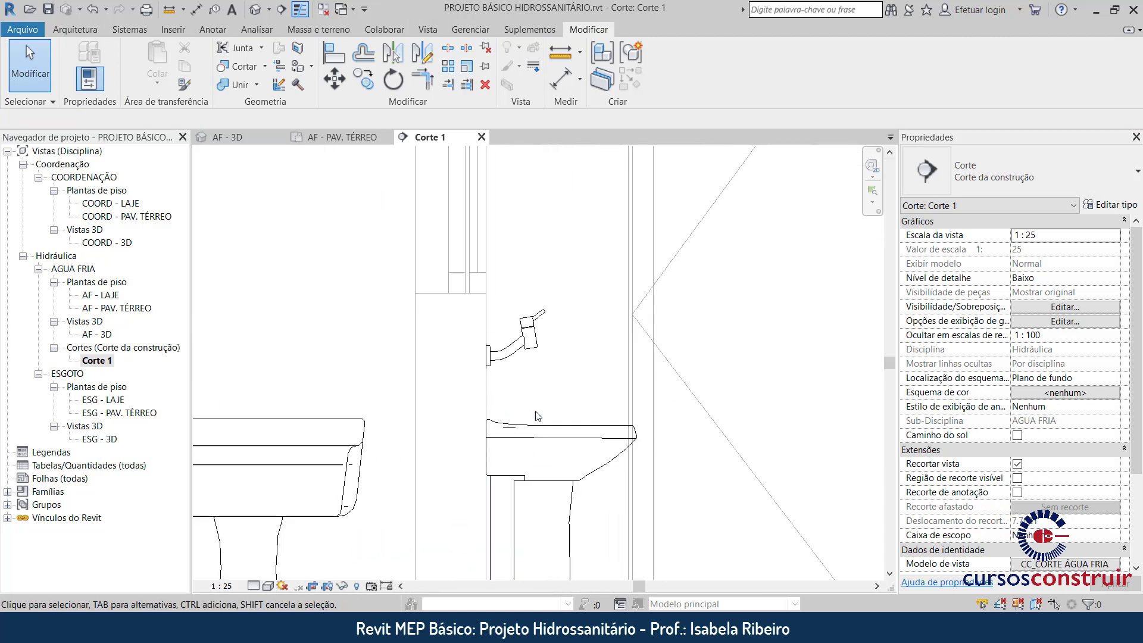
{"action": "scroll", "coordinate": [489, 347], "scroll_direction": "up", "scroll_amount": 2}
{"action": "left_click", "coordinate": [460, 290]}
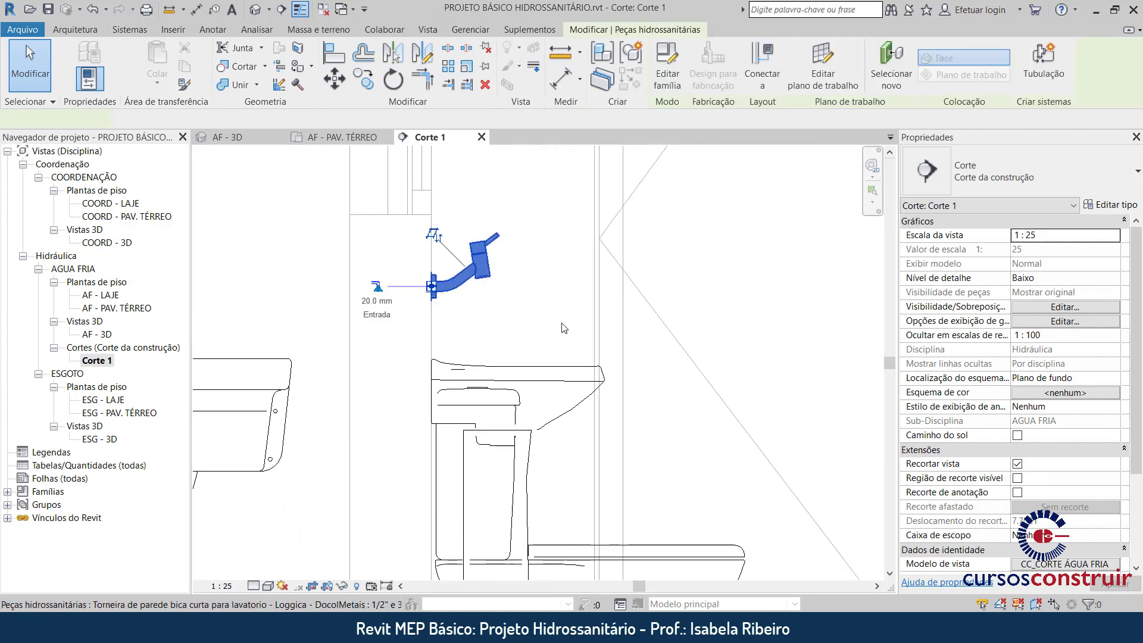
{"action": "scroll", "coordinate": [714, 273], "scroll_direction": "down", "scroll_amount": 1}
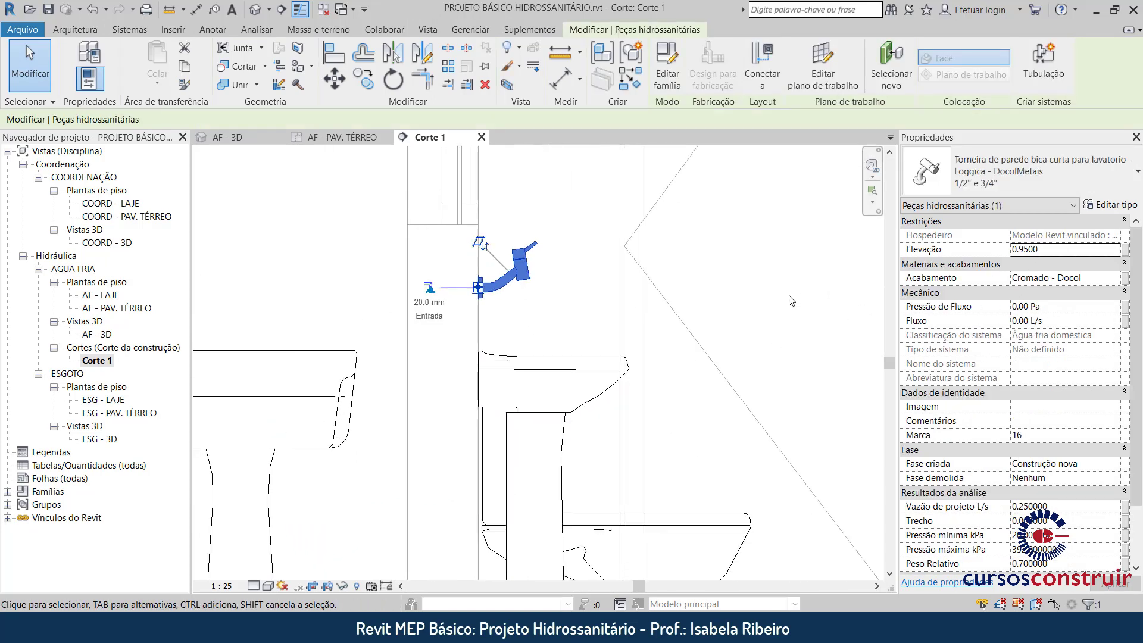
{"action": "scroll", "coordinate": [766, 301], "scroll_direction": "down", "scroll_amount": 2}
{"action": "scroll", "coordinate": [738, 280], "scroll_direction": "down", "scroll_amount": 1}
{"action": "scroll", "coordinate": [709, 260], "scroll_direction": "down", "scroll_amount": 1}
{"action": "middle_click_drag", "start_coordinate": [709, 259], "coordinate": [680, 284]}
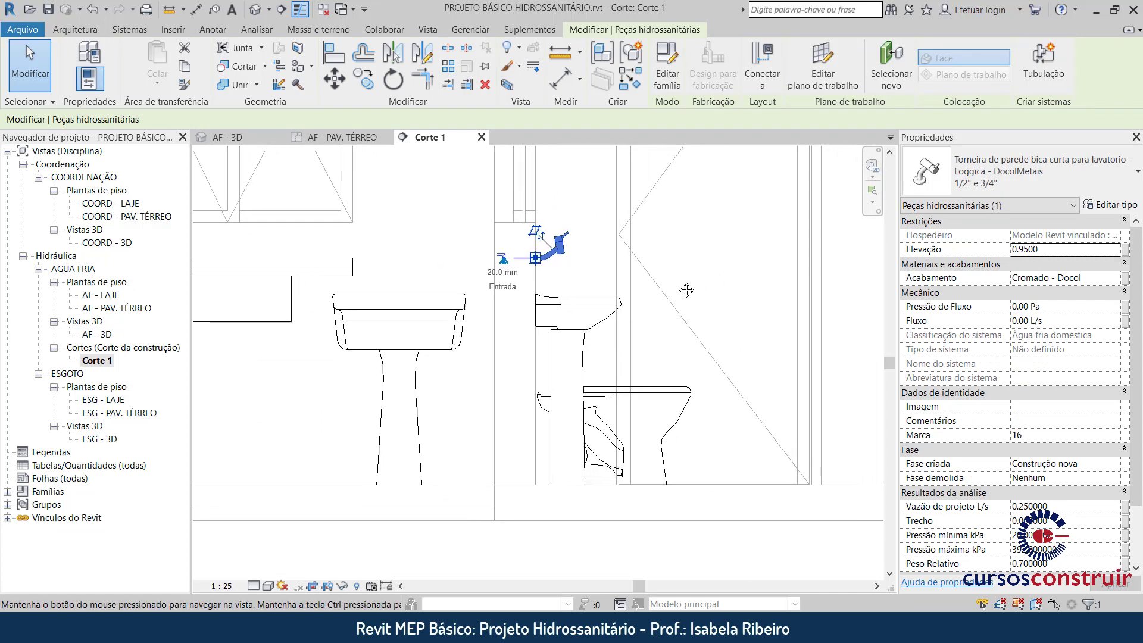
Add an aligned dimension from the floor to the faucet, reading 0.95
{"action": "left_click", "coordinate": [562, 79]}
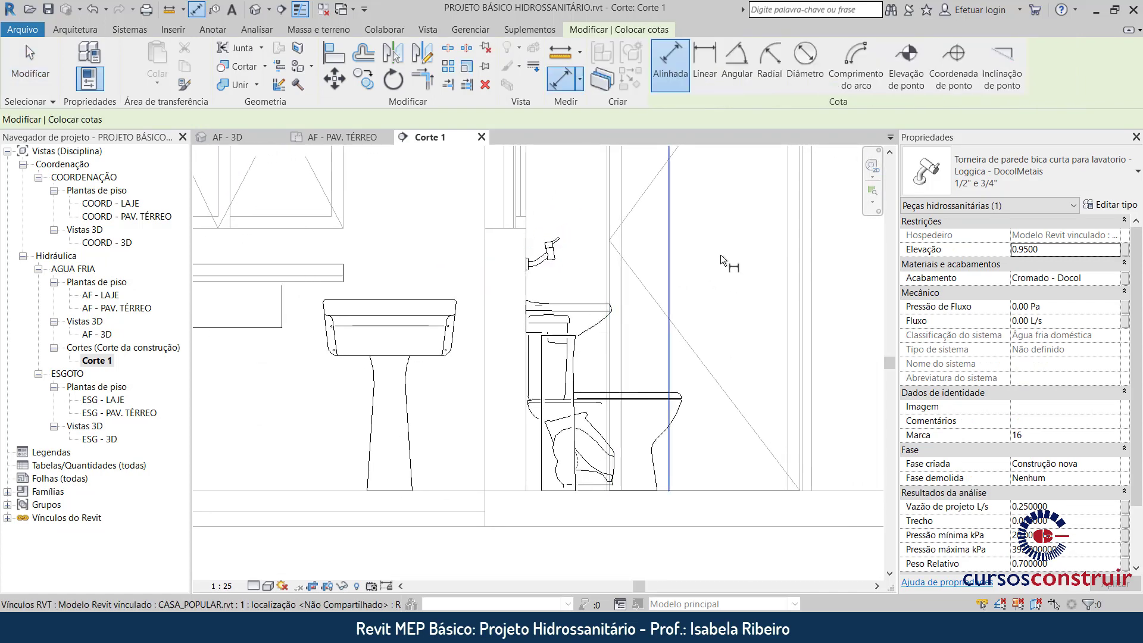
{"action": "scroll", "coordinate": [513, 264], "scroll_direction": "down", "scroll_amount": 1}
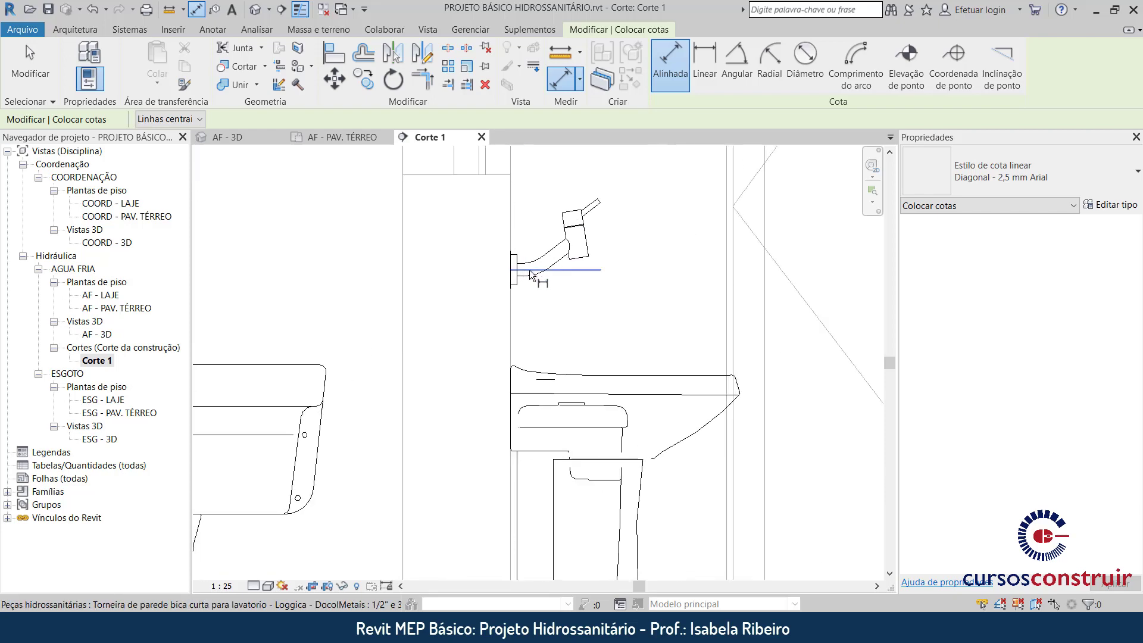
{"action": "mouse_move", "coordinate": [530, 281]}
{"action": "middle_mouse_down"}
{"action": "mouse_move", "coordinate": [532, 338]}
{"action": "mouse_move", "coordinate": [503, 290]}
{"action": "middle_mouse_up"}
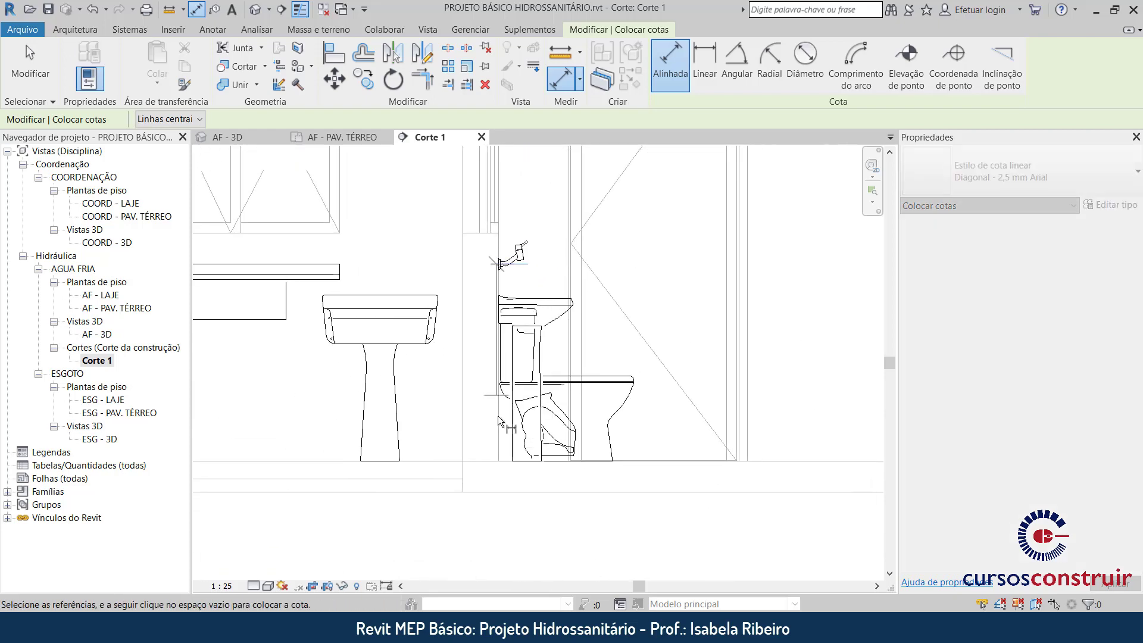
{"action": "left_click", "coordinate": [489, 460]}
{"action": "left_click", "coordinate": [477, 377]}
{"action": "key", "text": "Escape"}
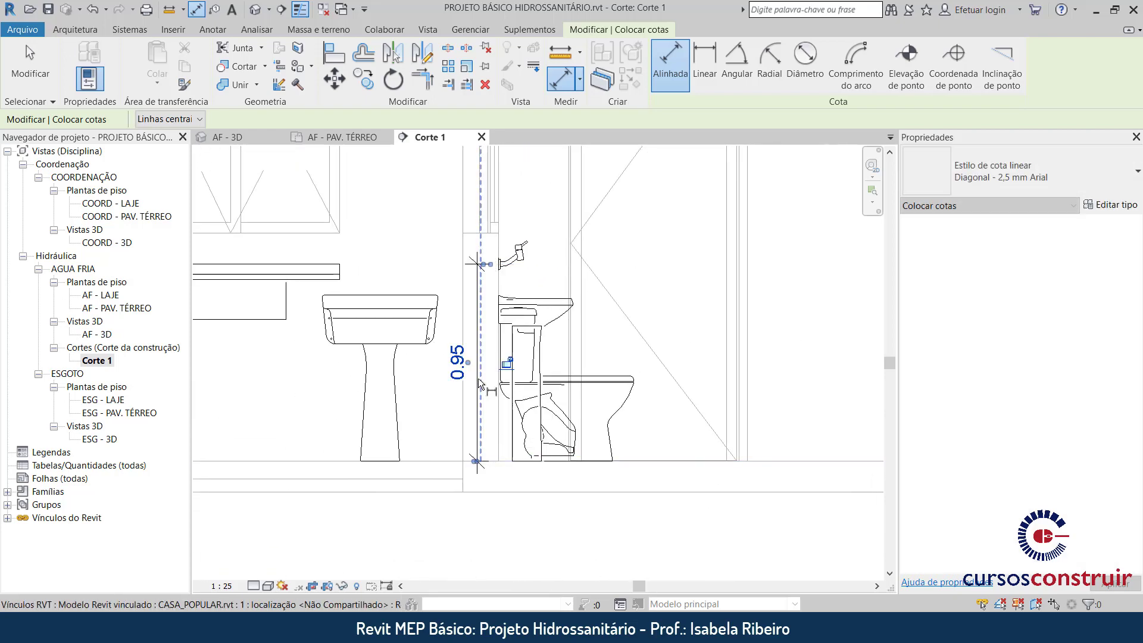
{"action": "key", "text": "Escape"}
{"action": "key", "text": "Escape"}
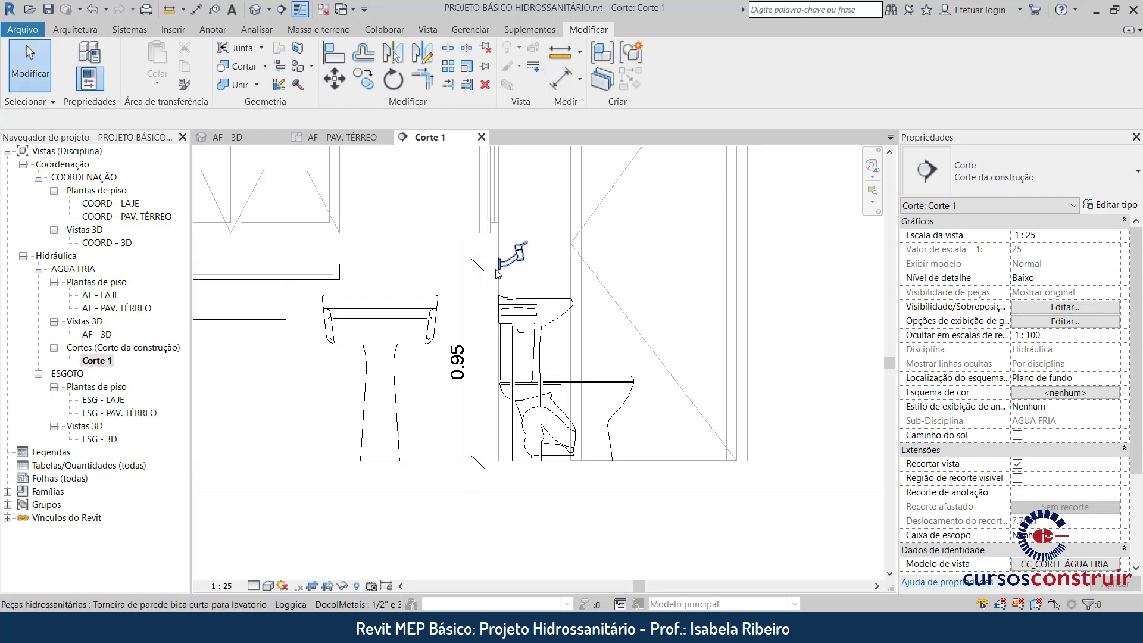
Change the dimension value to 0.90 to lower the faucet
{"action": "scroll", "coordinate": [494, 273], "scroll_direction": "up", "scroll_amount": 2}
{"action": "scroll", "coordinate": [519, 269], "scroll_direction": "up", "scroll_amount": 1}
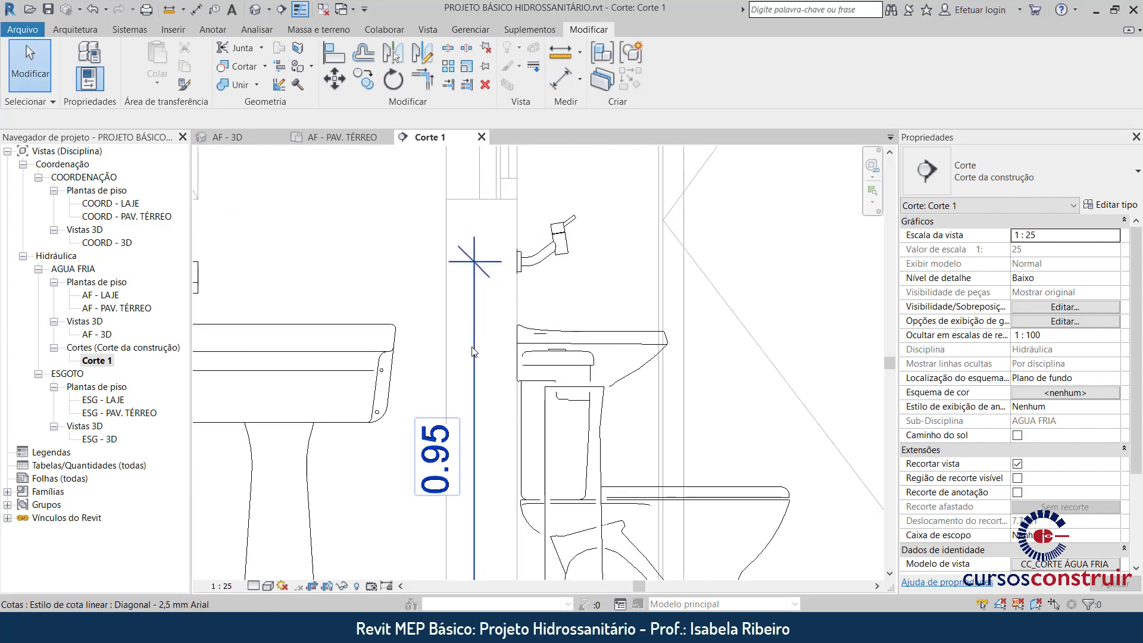
{"action": "scroll", "coordinate": [473, 350], "scroll_direction": "down", "scroll_amount": 2}
{"action": "scroll", "coordinate": [494, 369], "scroll_direction": "up", "scroll_amount": 1}
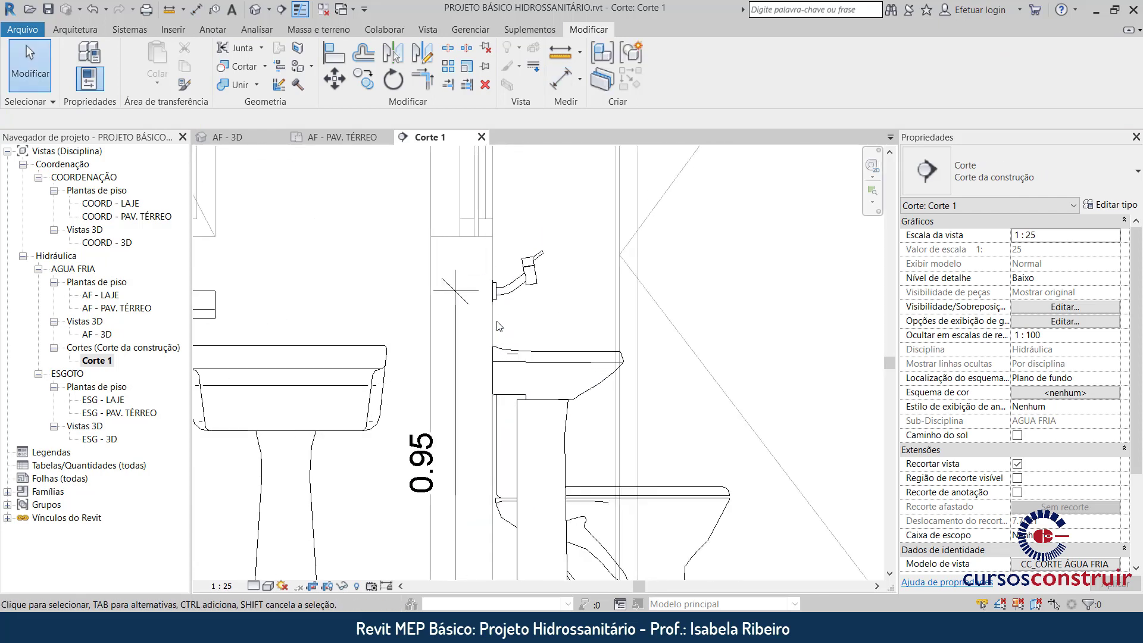
{"action": "scroll", "coordinate": [504, 295], "scroll_direction": "up", "scroll_amount": 1}
{"action": "left_click", "coordinate": [504, 291]}
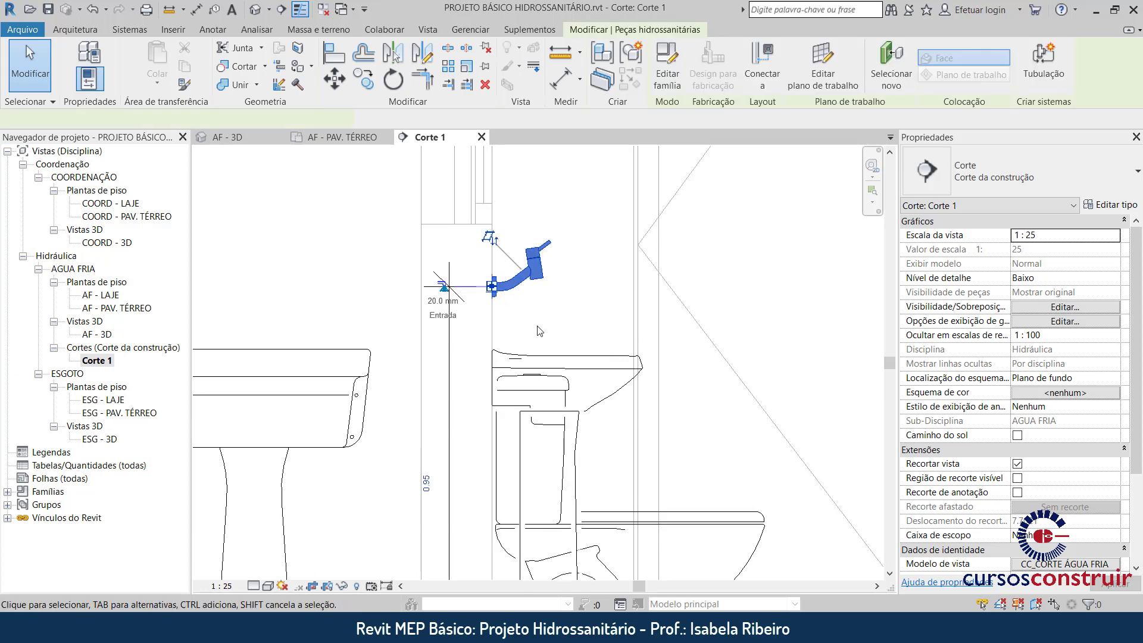
{"action": "left_click", "coordinate": [430, 483]}
{"action": "type", "text": ".9"}
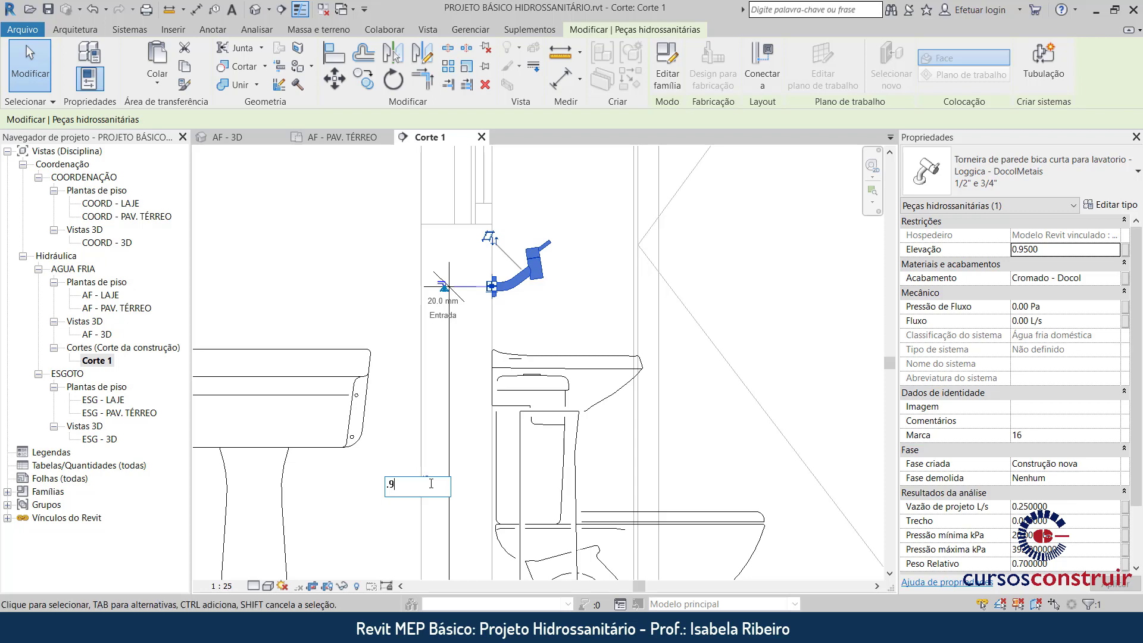
{"action": "key", "text": "Return"}
{"action": "left_click", "coordinate": [692, 409]}
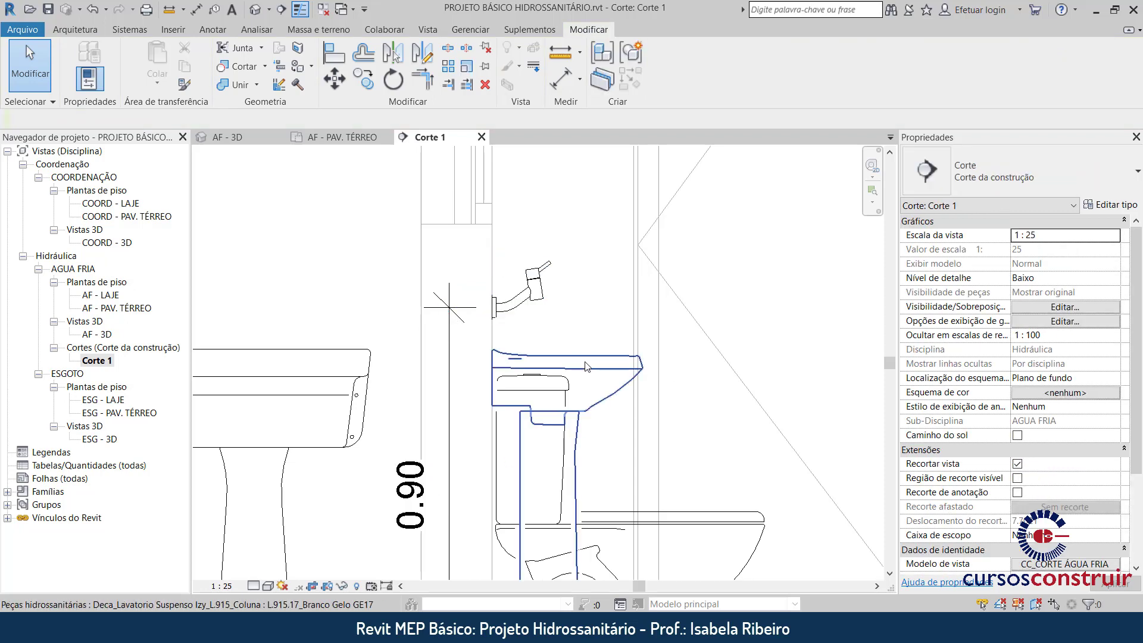
Delete the temporary 0.90 dimension
{"action": "scroll", "coordinate": [524, 354], "scroll_direction": "down", "scroll_amount": 2}
{"action": "scroll", "coordinate": [482, 381], "scroll_direction": "down", "scroll_amount": 1}
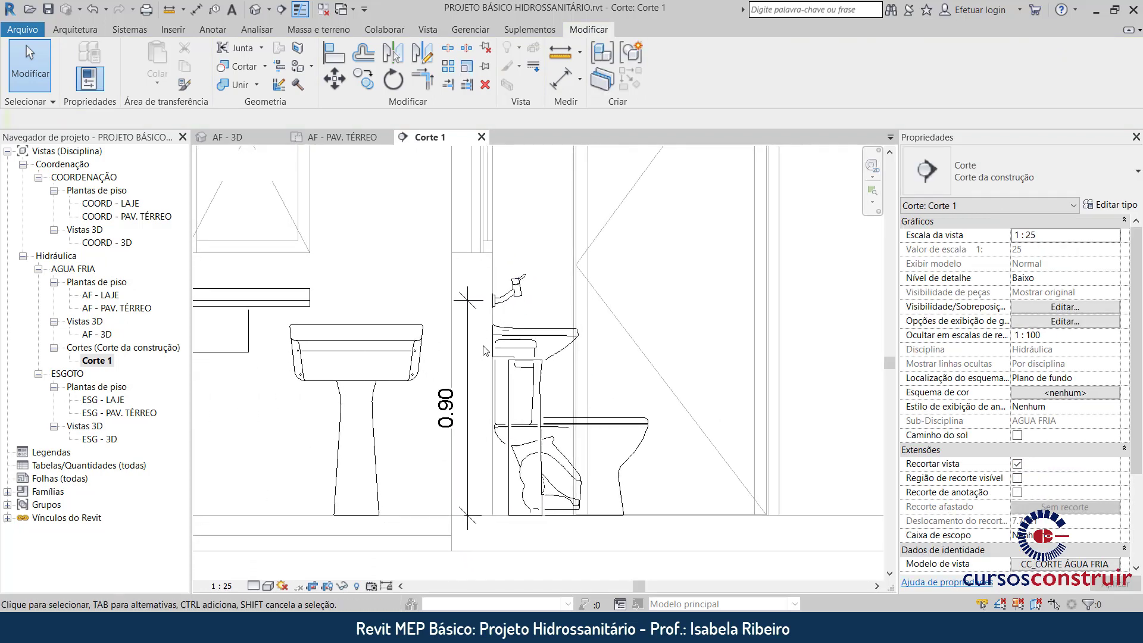
{"action": "left_click", "coordinate": [470, 391]}
{"action": "key", "text": "Delete"}
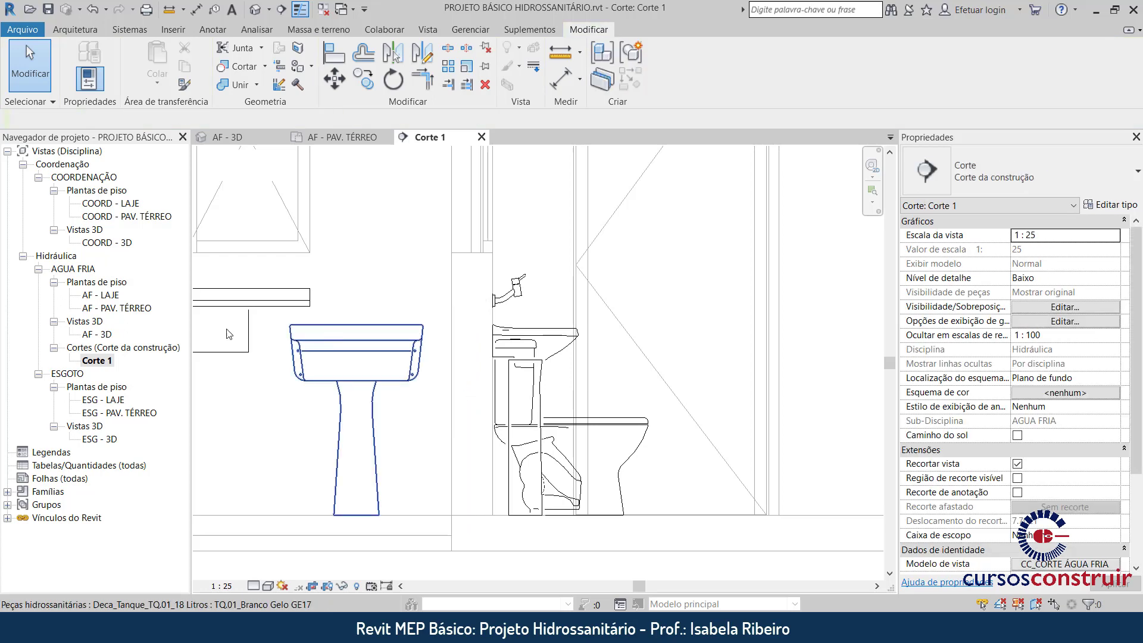
In AF - PAV. TÉRREO, start a plumbing fixture using the kitchen wall faucet 1/2" e 3/4" type
{"action": "double_click", "coordinate": [109, 308]}
{"action": "scroll", "coordinate": [367, 359], "scroll_direction": "up", "scroll_amount": 3}
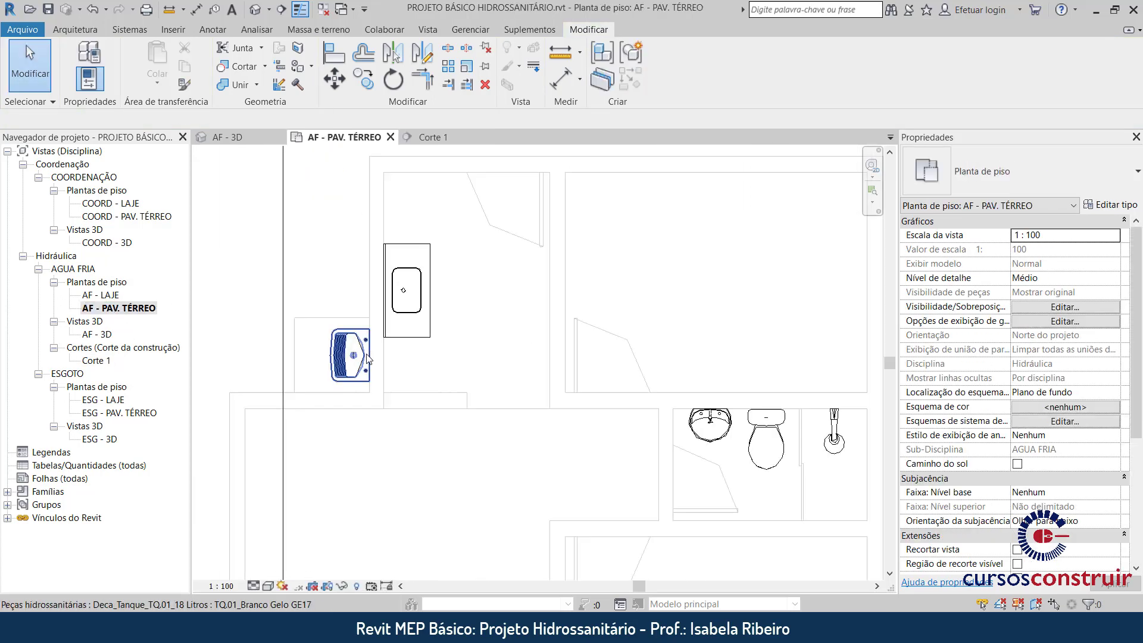
{"action": "scroll", "coordinate": [368, 359], "scroll_direction": "up", "scroll_amount": 2}
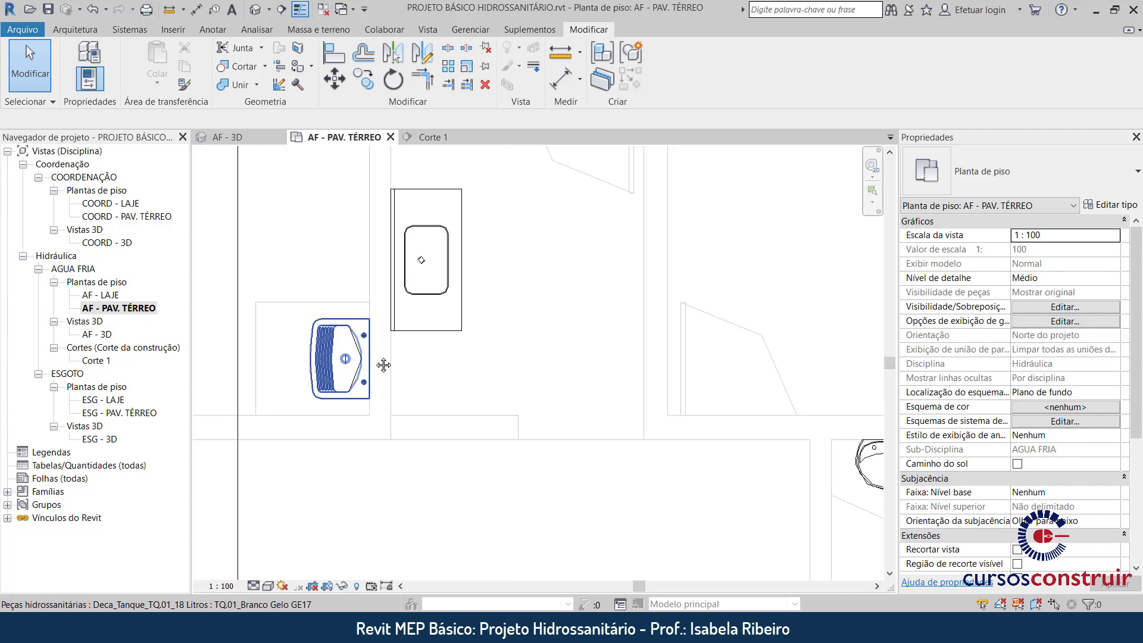
{"action": "left_click", "coordinate": [119, 31]}
{"action": "left_click", "coordinate": [592, 59]}
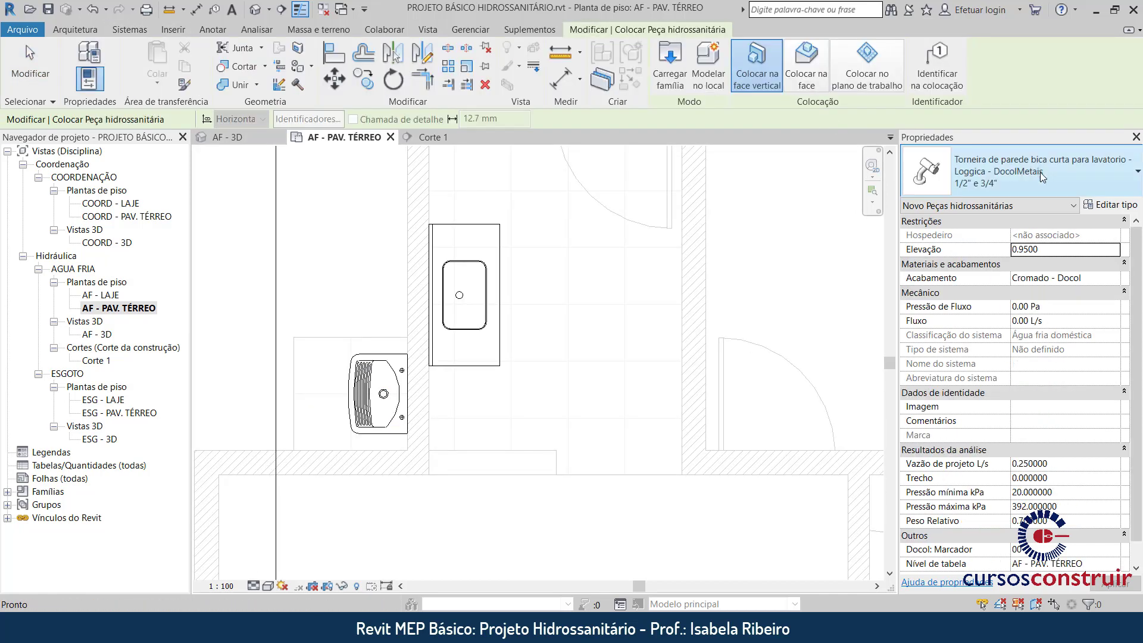
{"action": "left_click", "coordinate": [1028, 176]}
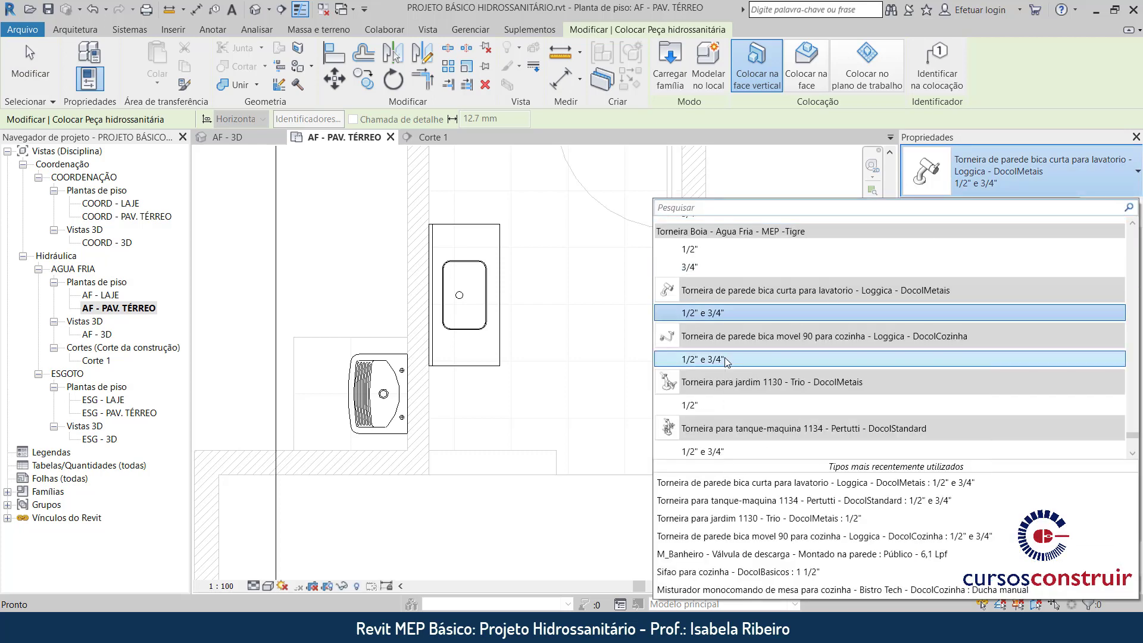
{"action": "left_click", "coordinate": [724, 359]}
Rotate the kitchen faucet toward the sink and place it on the wall
{"action": "scroll", "coordinate": [433, 288], "scroll_direction": "up", "scroll_amount": 1}
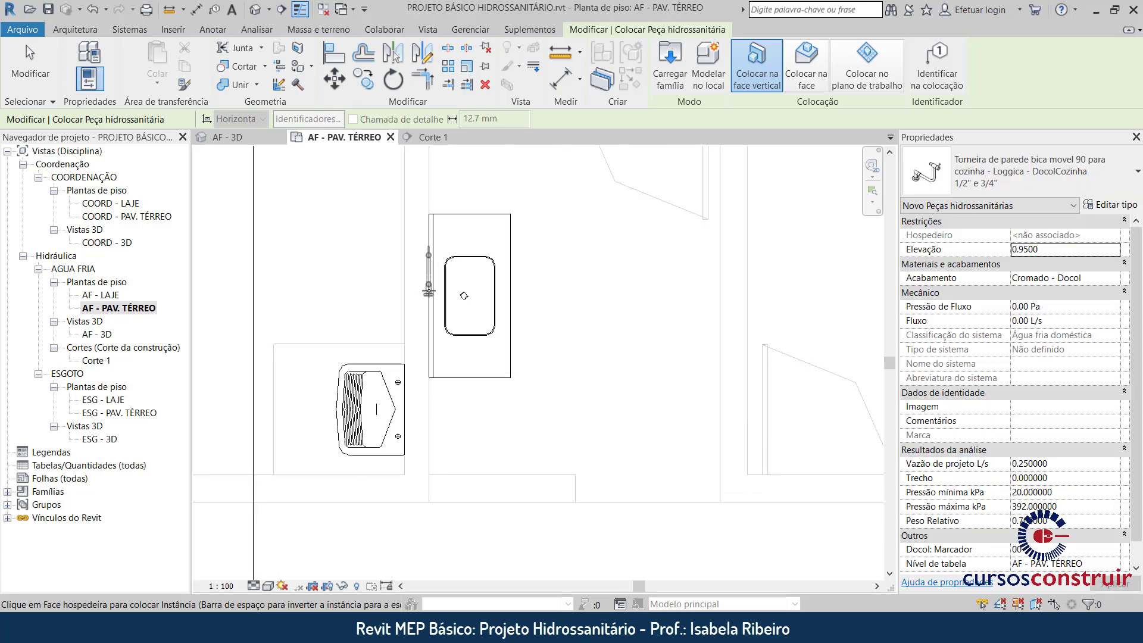
{"action": "scroll", "coordinate": [432, 289], "scroll_direction": "up", "scroll_amount": 4}
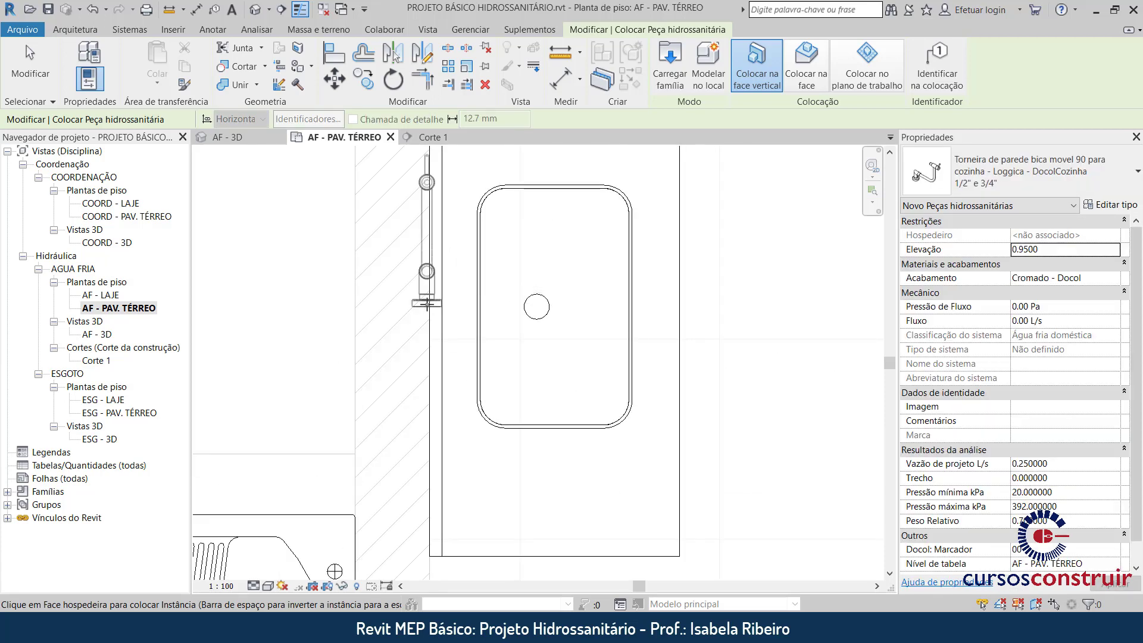
{"action": "key", "text": "space"}
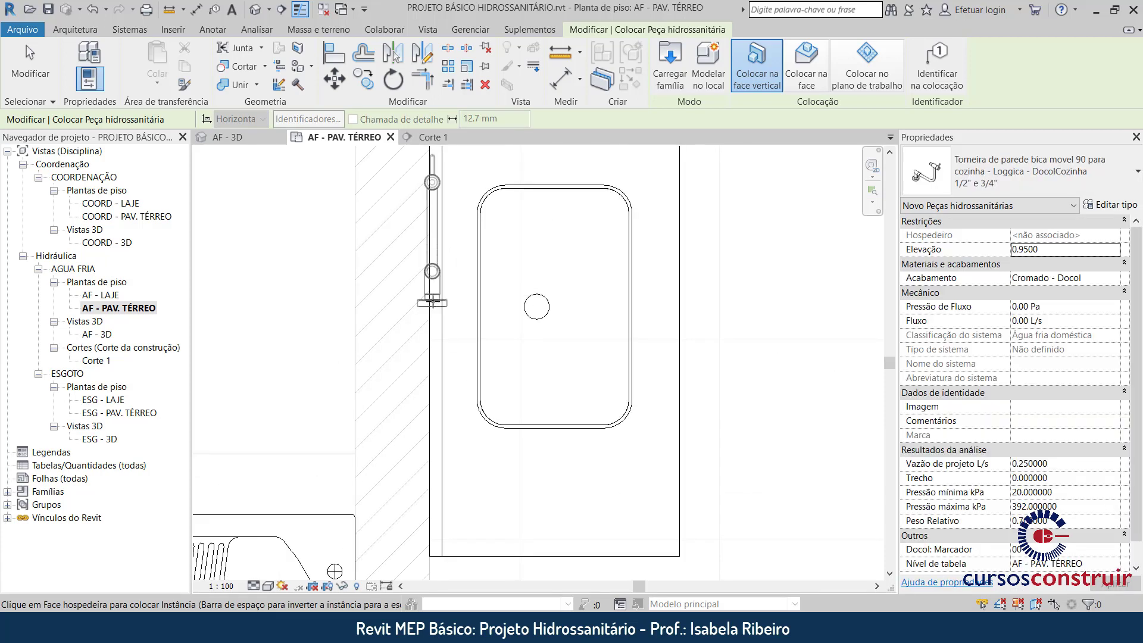
{"action": "key", "text": "space"}
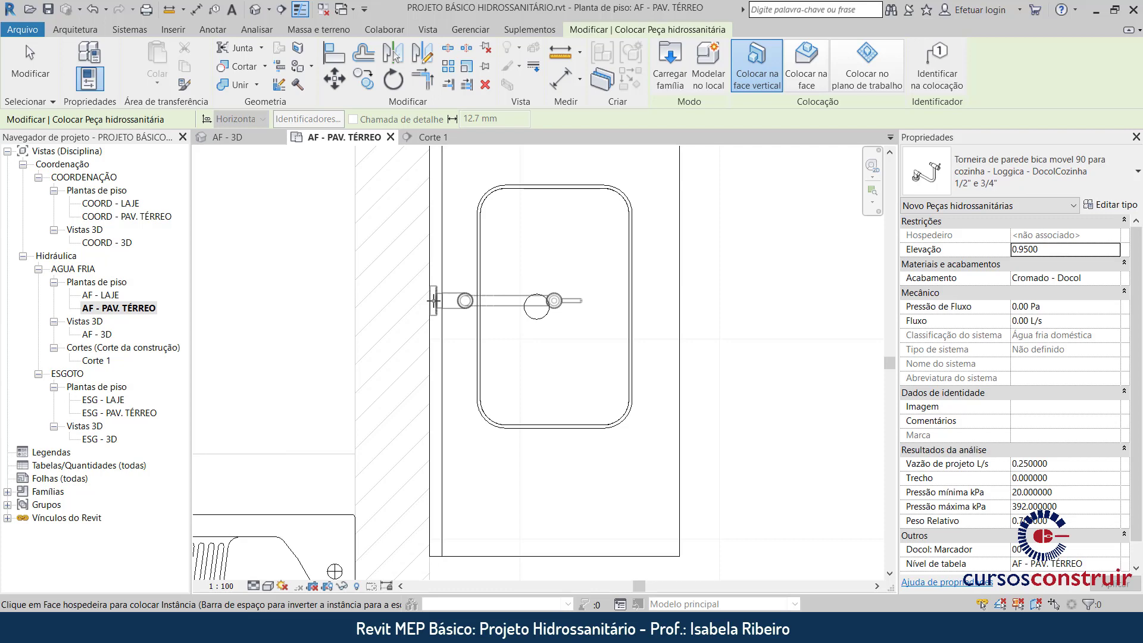
{"action": "key", "text": "space"}
{"action": "key", "text": "space"}
{"action": "left_click", "coordinate": [482, 298]}
{"action": "key", "text": "Escape"}
{"action": "key", "text": "Escape"}
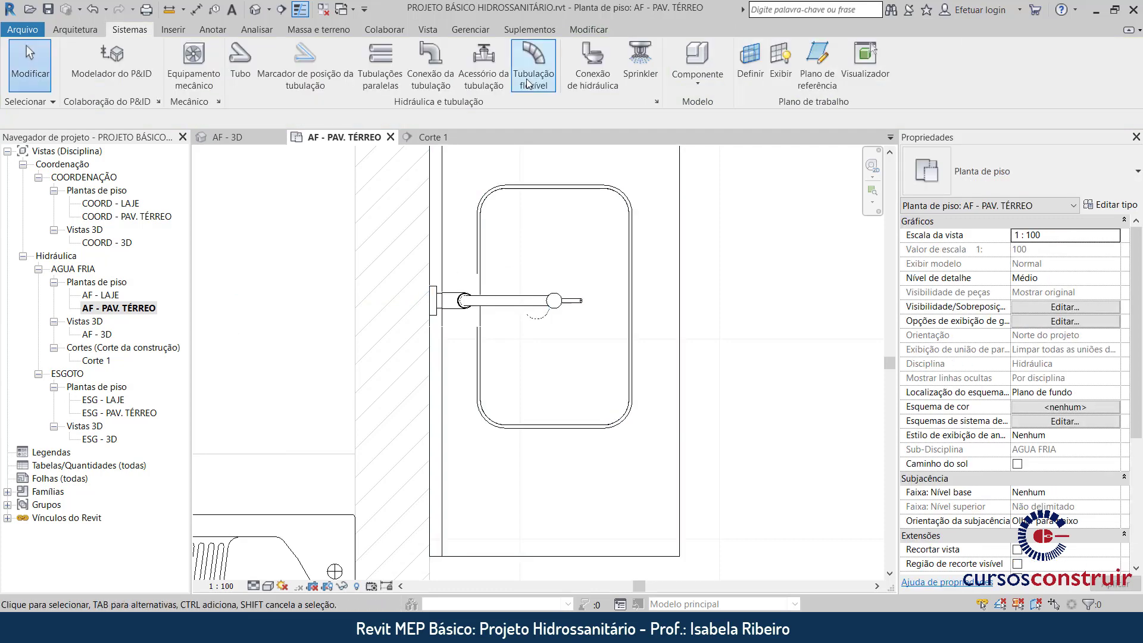
Align the kitchen faucet onto the sink's centre line
{"action": "left_click", "coordinate": [589, 29]}
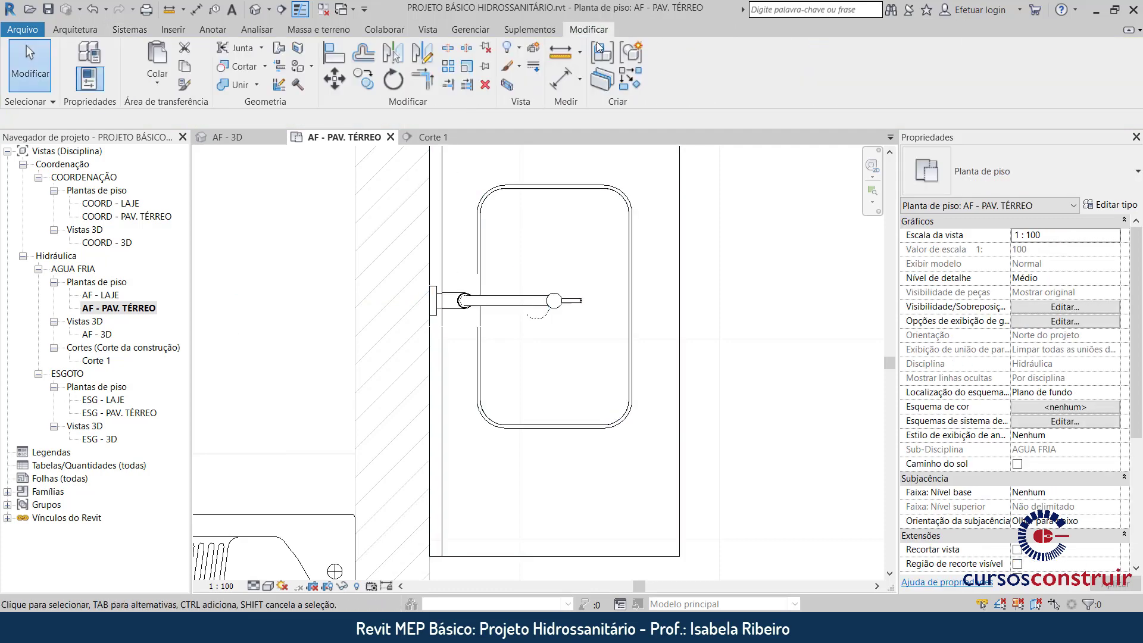
{"action": "left_click", "coordinate": [338, 57]}
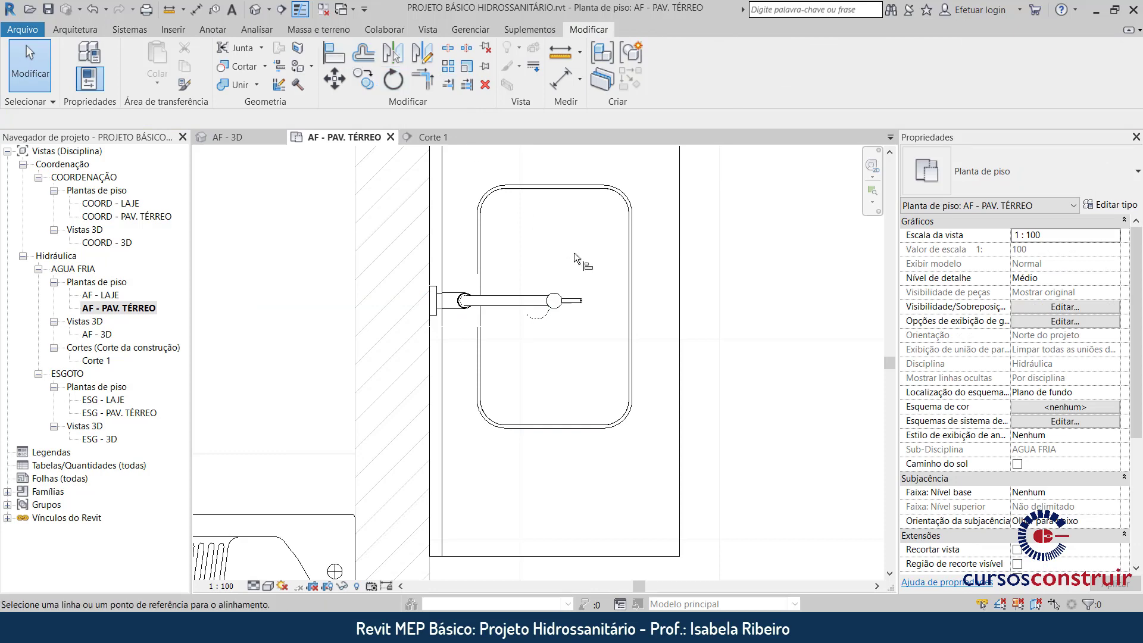
{"action": "left_click", "coordinate": [601, 299]}
{"action": "left_click", "coordinate": [519, 299]}
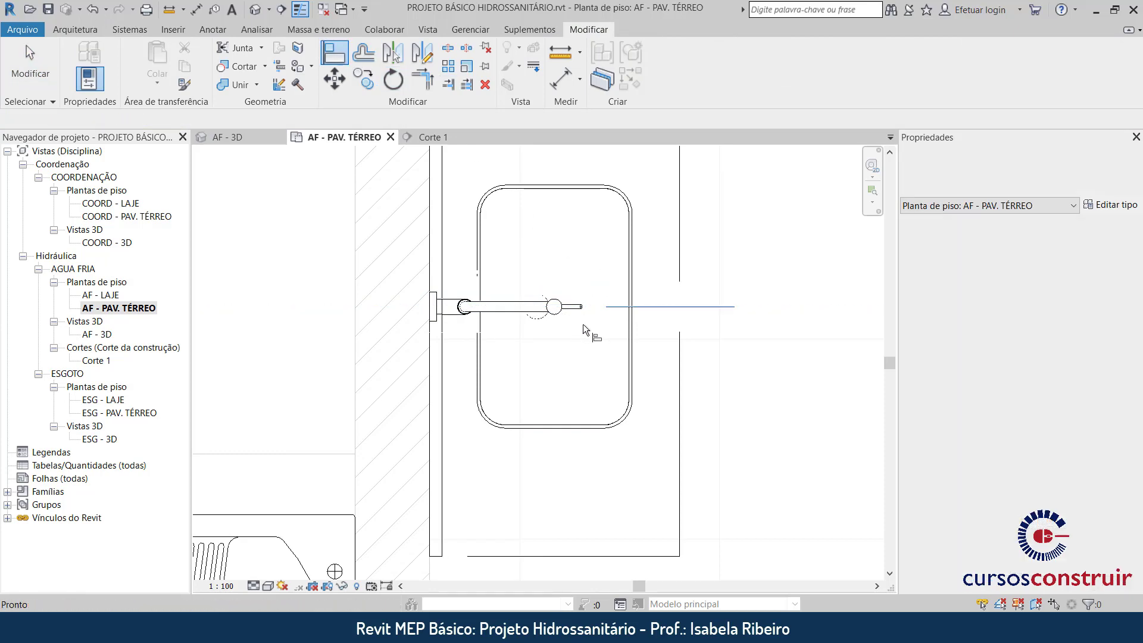
{"action": "key", "text": "Escape"}
{"action": "key", "text": "Escape"}
In Corte 1, set the sink faucet's elevation to 1
{"action": "double_click", "coordinate": [96, 360]}
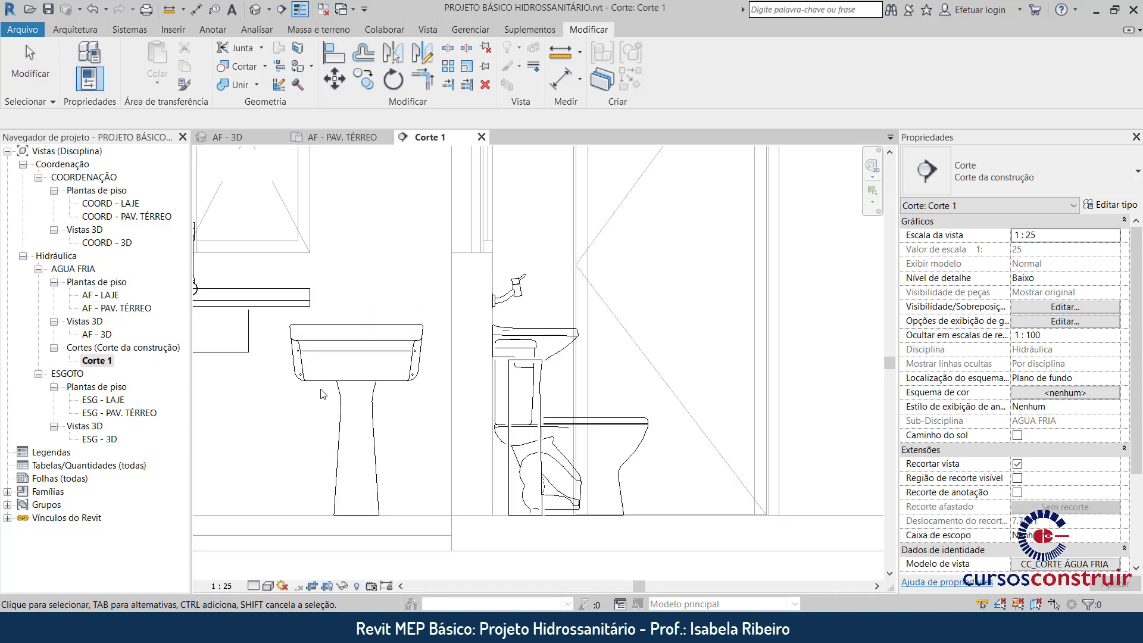
{"action": "scroll", "coordinate": [322, 395], "scroll_direction": "down", "scroll_amount": 2}
{"action": "scroll", "coordinate": [375, 296], "scroll_direction": "up", "scroll_amount": 4}
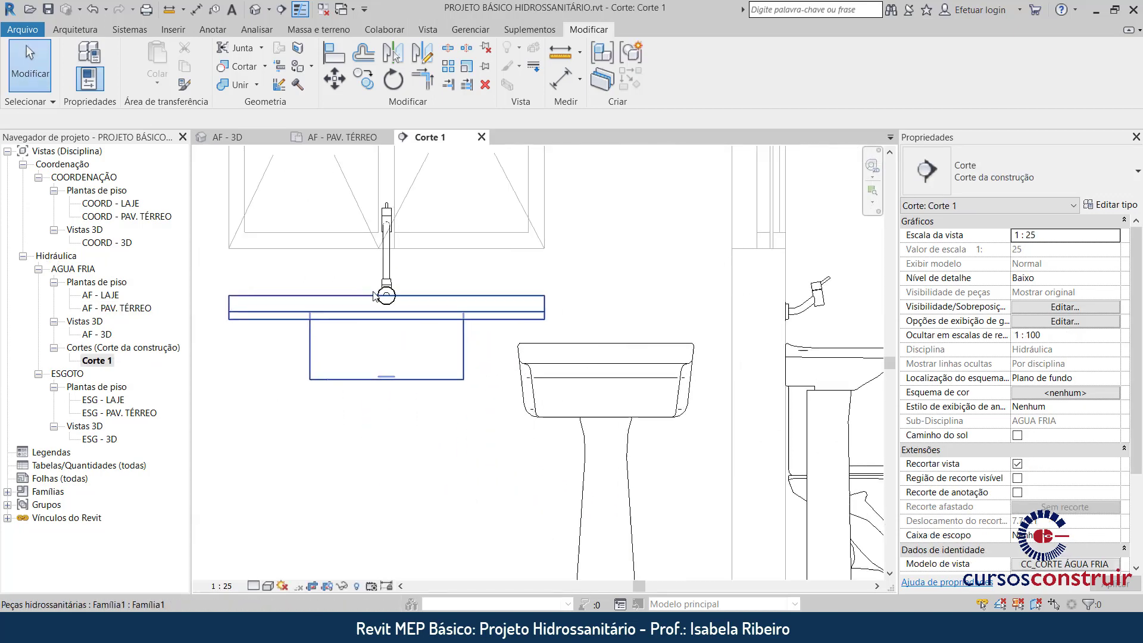
{"action": "scroll", "coordinate": [375, 296], "scroll_direction": "up", "scroll_amount": 1}
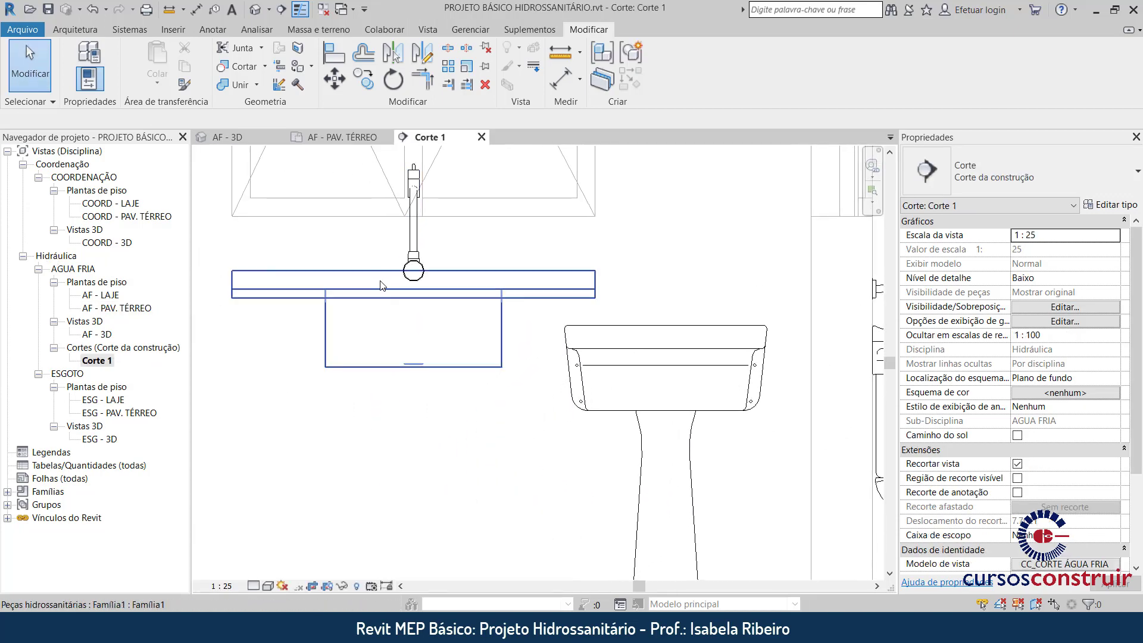
{"action": "left_click", "coordinate": [420, 253]}
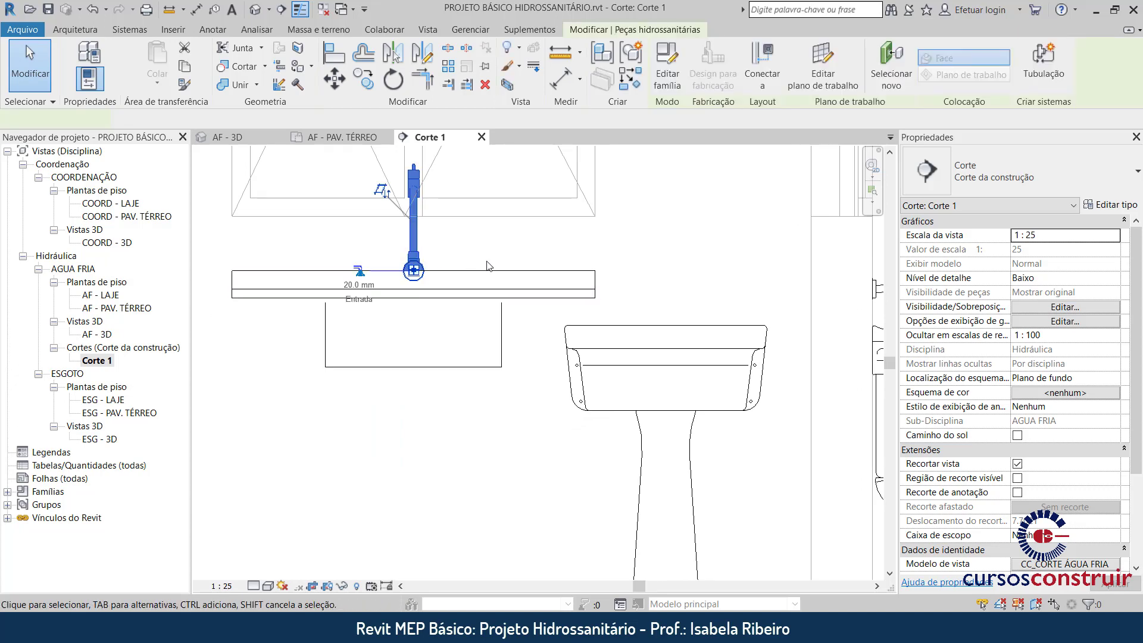
{"action": "middle_click_drag", "start_coordinate": [510, 255], "coordinate": [499, 224]}
{"action": "left_click", "coordinate": [498, 223]}
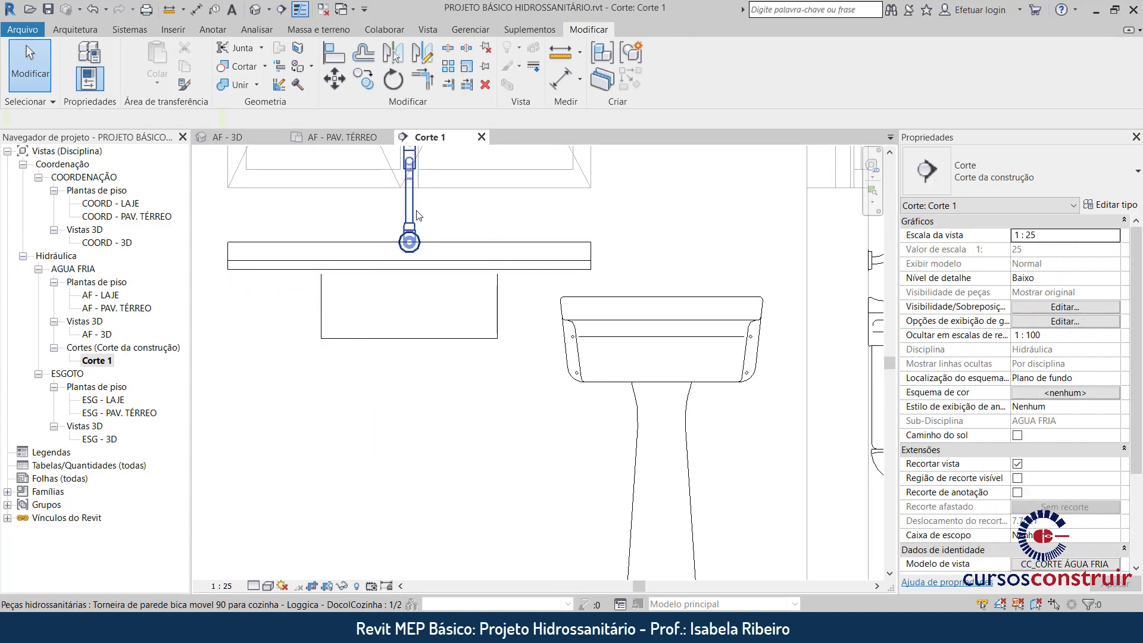
{"action": "left_click", "coordinate": [560, 80]}
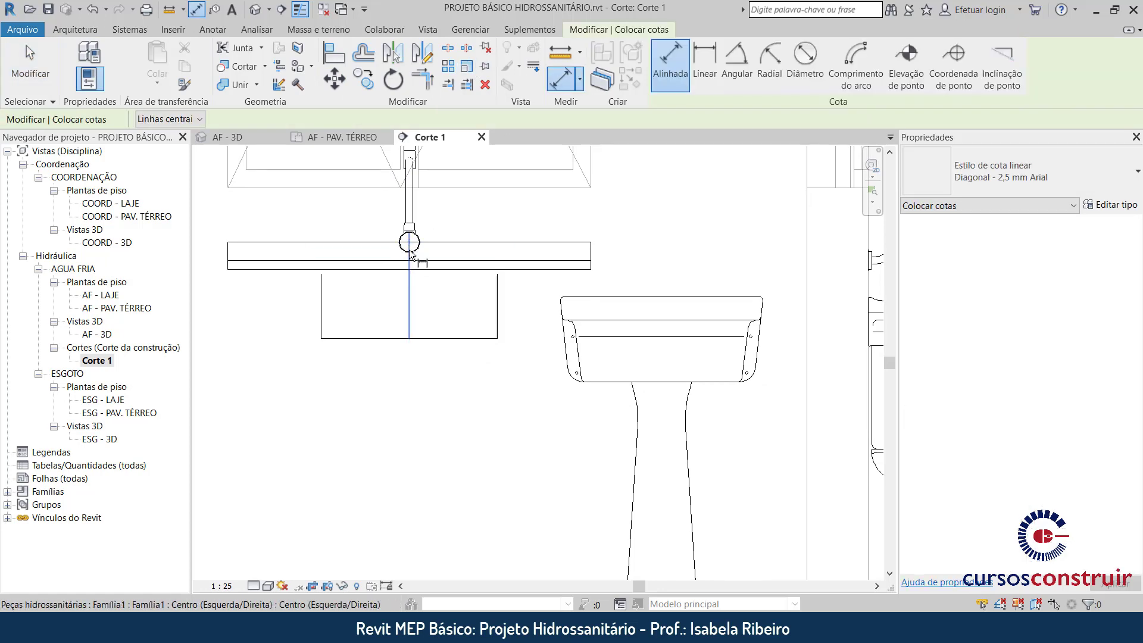
{"action": "key", "text": "Escape"}
{"action": "left_click", "coordinate": [409, 227]}
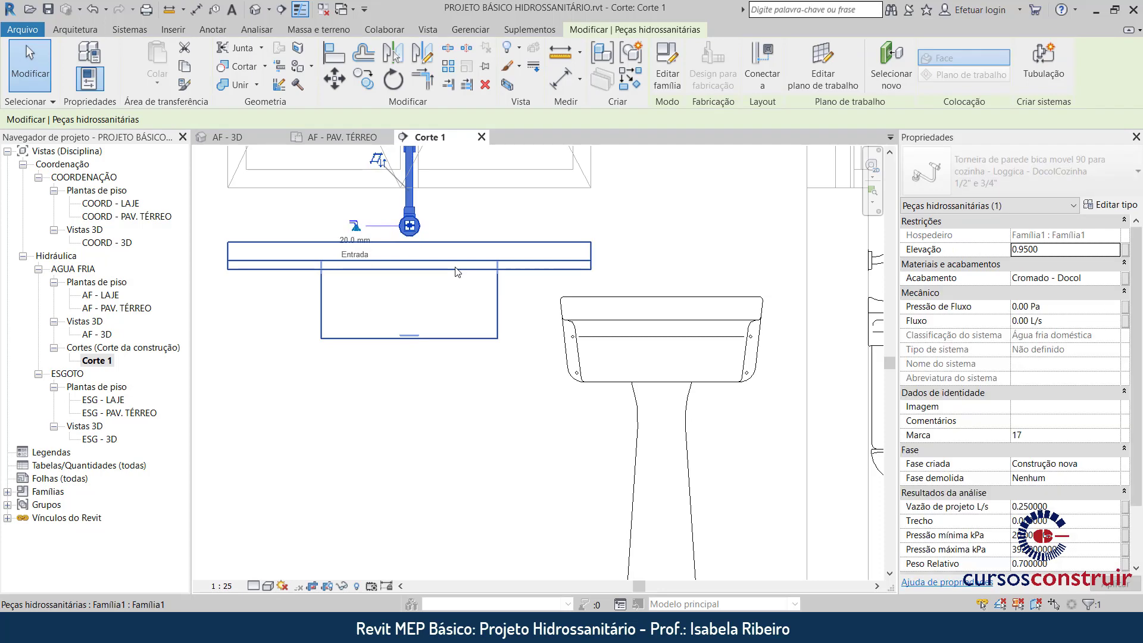
{"action": "type", "text": "1"}
{"action": "key", "text": "Return"}
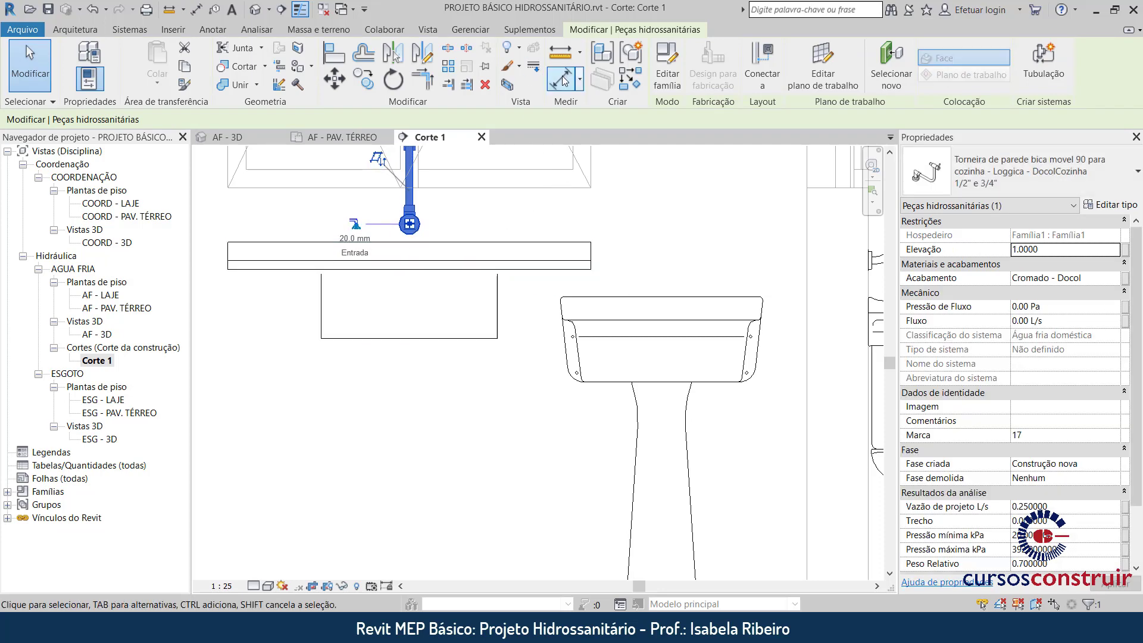
Add an aligned dimension from the faucet to the floor showing 1.00
{"action": "left_click", "coordinate": [564, 80]}
{"action": "left_click", "coordinate": [424, 229]}
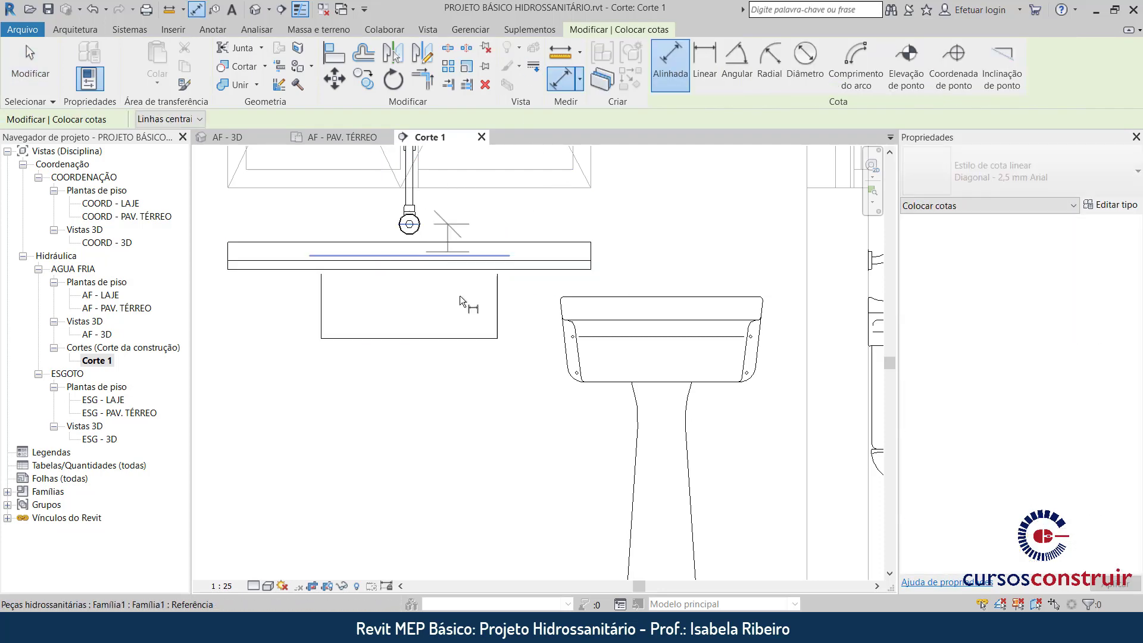
{"action": "scroll", "coordinate": [460, 295], "scroll_direction": "down", "scroll_amount": 3}
{"action": "left_click", "coordinate": [418, 386]}
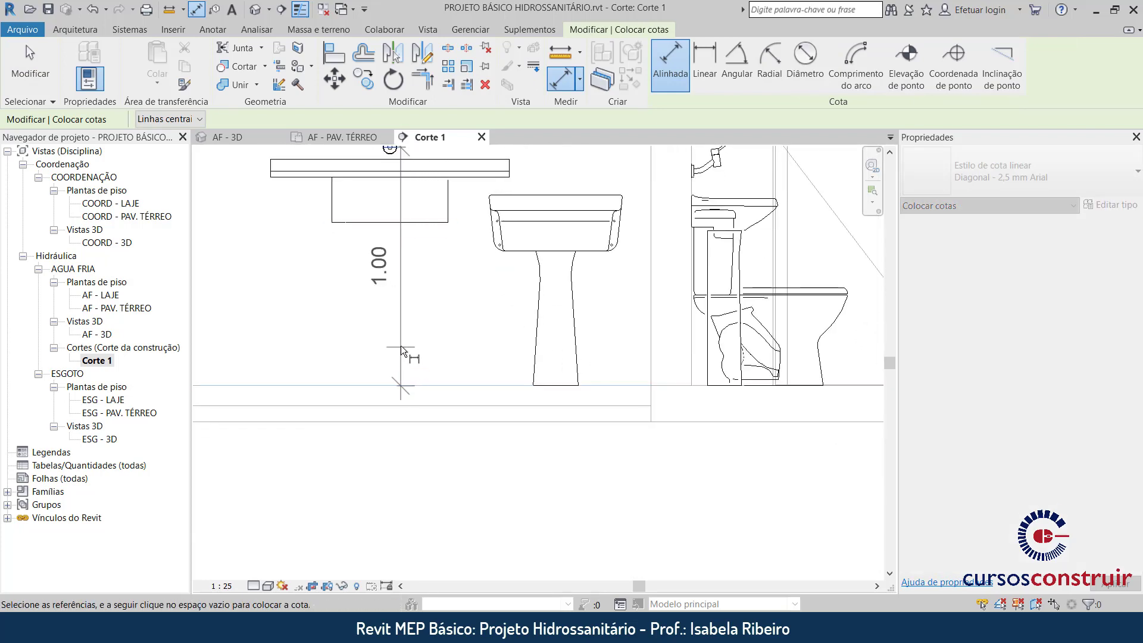
{"action": "left_click", "coordinate": [401, 345]}
{"action": "key", "text": "Escape"}
{"action": "key", "text": "Escape"}
Verify the faucet's height value reads 1.0000
{"action": "scroll", "coordinate": [413, 359], "scroll_direction": "down", "scroll_amount": 1}
{"action": "scroll", "coordinate": [410, 351], "scroll_direction": "up", "scroll_amount": 2}
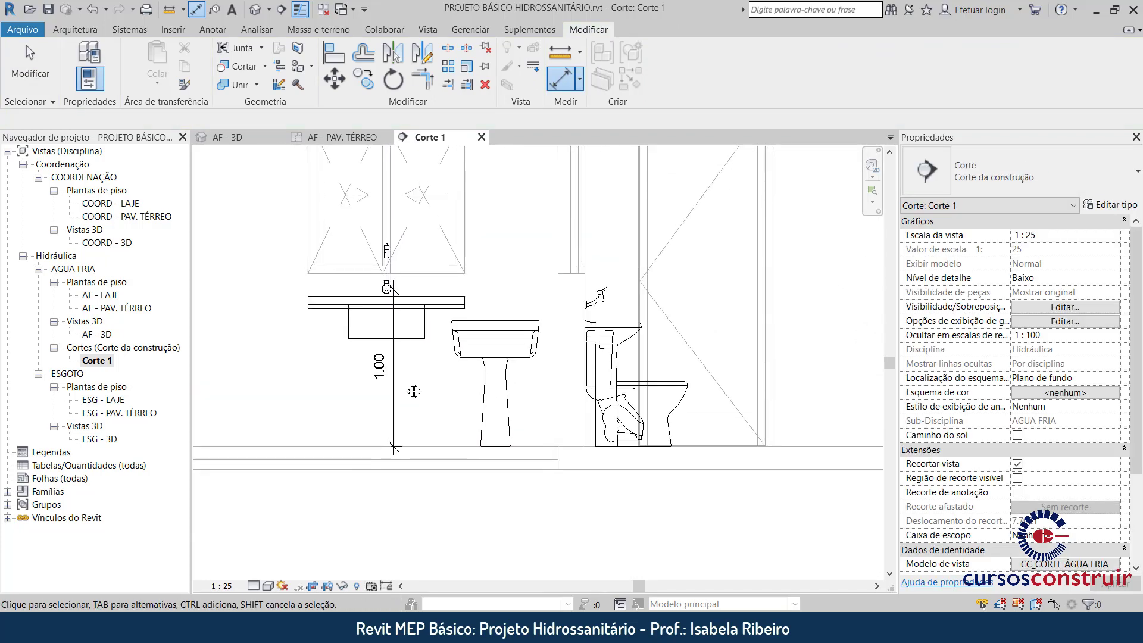
{"action": "left_click", "coordinate": [384, 333]}
{"action": "scroll", "coordinate": [388, 326], "scroll_direction": "up", "scroll_amount": 1}
{"action": "scroll", "coordinate": [388, 326], "scroll_direction": "up", "scroll_amount": 1}
{"action": "left_click", "coordinate": [396, 415]}
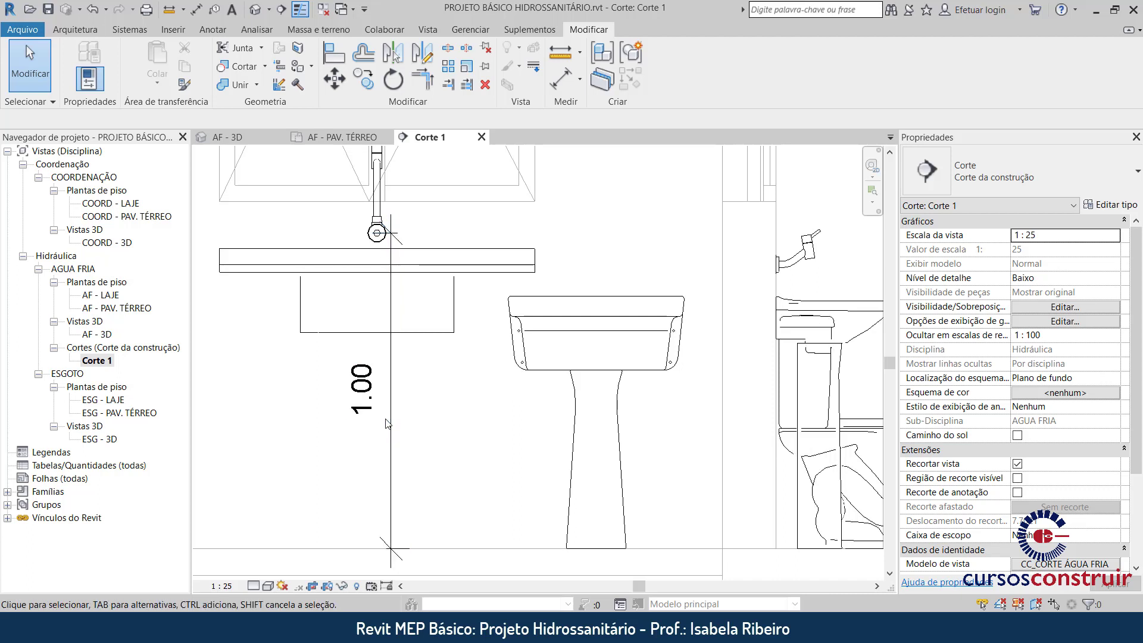
{"action": "left_click", "coordinate": [377, 196]}
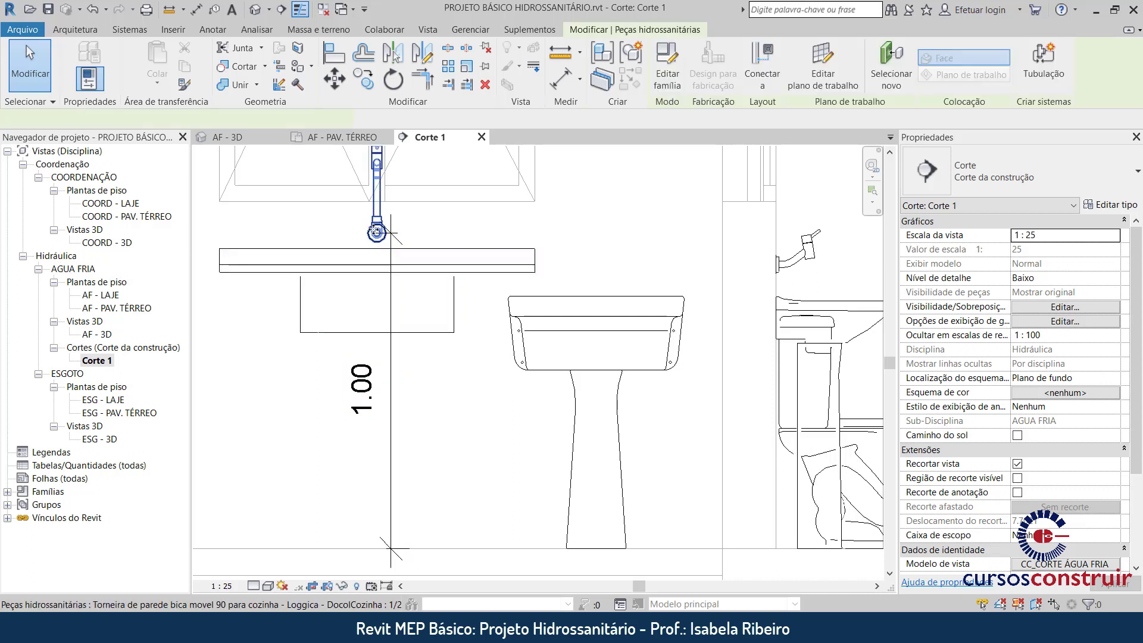
{"action": "left_click", "coordinate": [370, 391]}
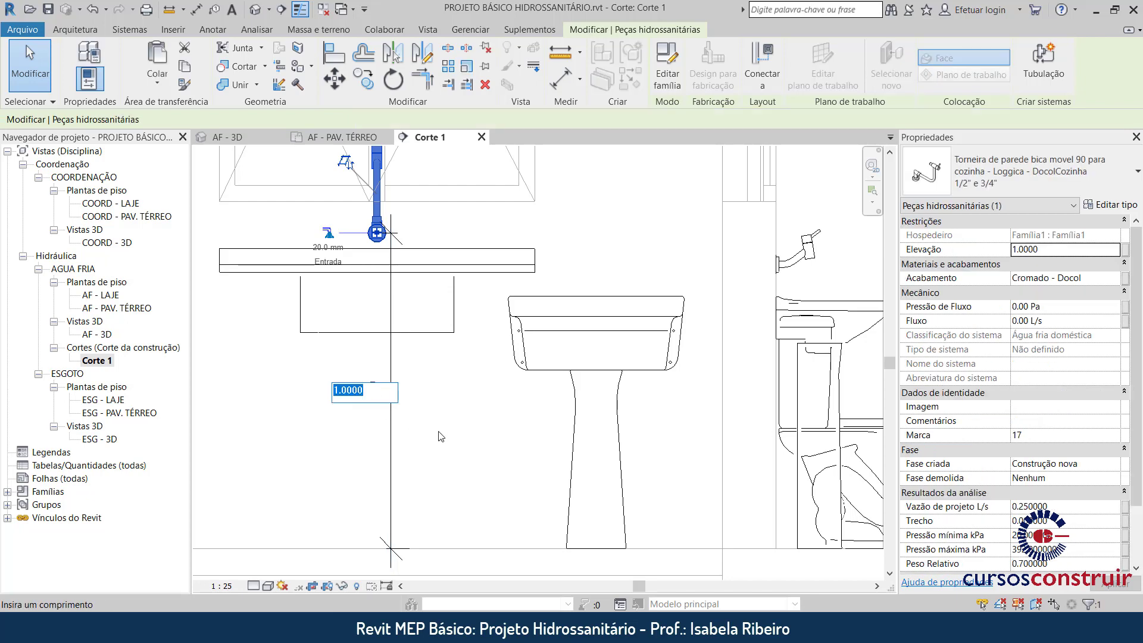
{"action": "key", "text": "Escape"}
{"action": "key", "text": "Escape"}
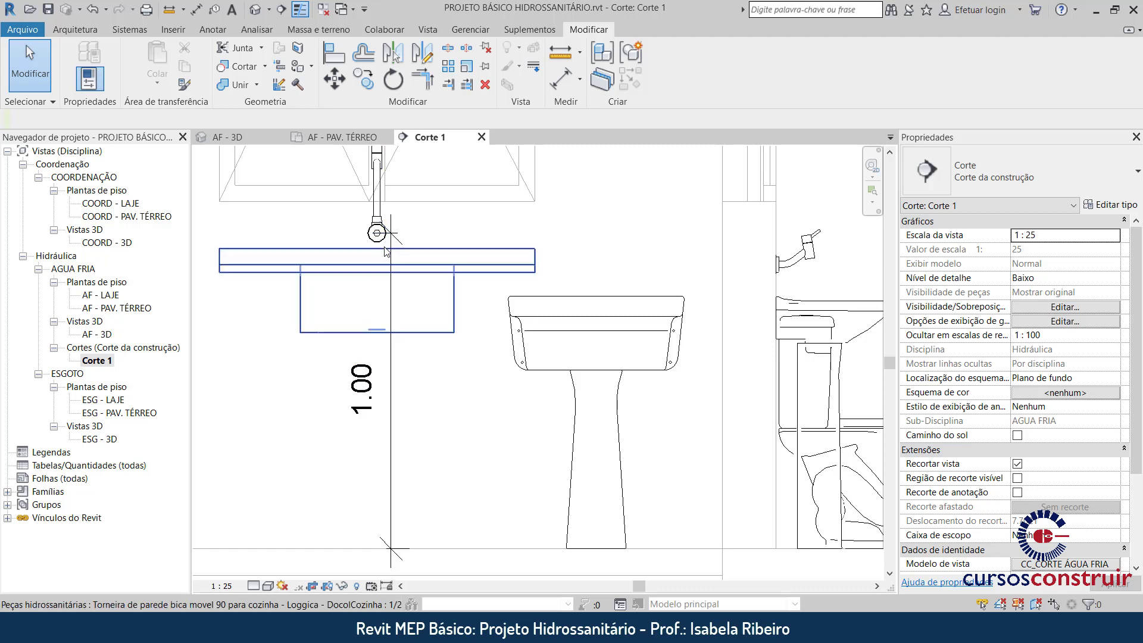
Delete the temporary 1.00 dimension
{"action": "scroll", "coordinate": [388, 237], "scroll_direction": "down", "scroll_amount": 1}
{"action": "scroll", "coordinate": [388, 237], "scroll_direction": "down", "scroll_amount": 1}
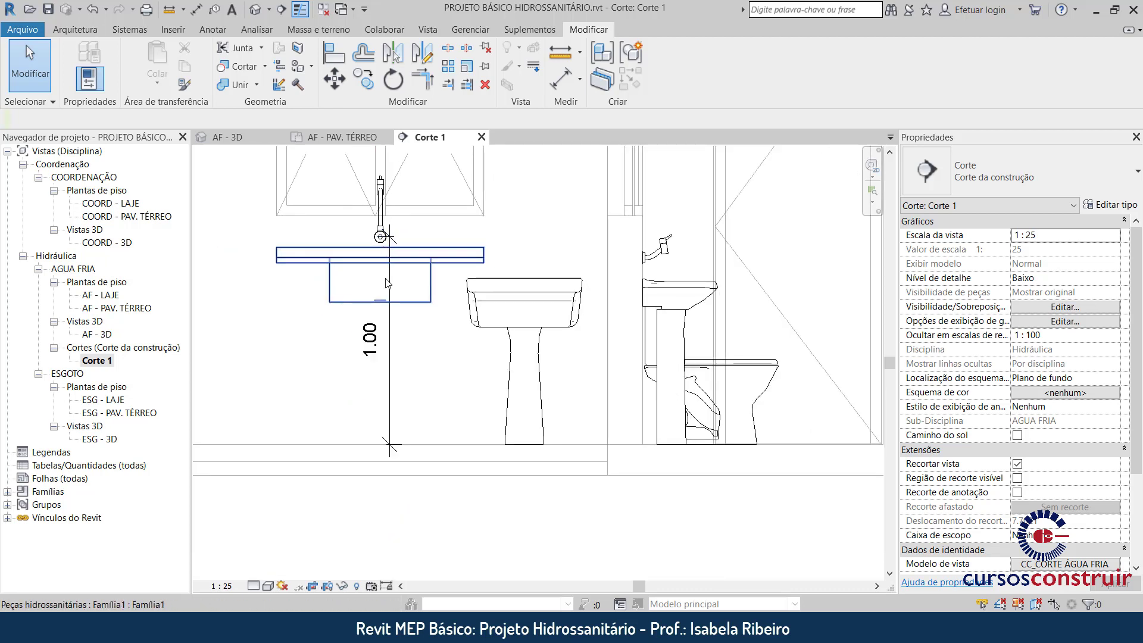
{"action": "left_click", "coordinate": [392, 340]}
{"action": "key", "text": "Delete"}
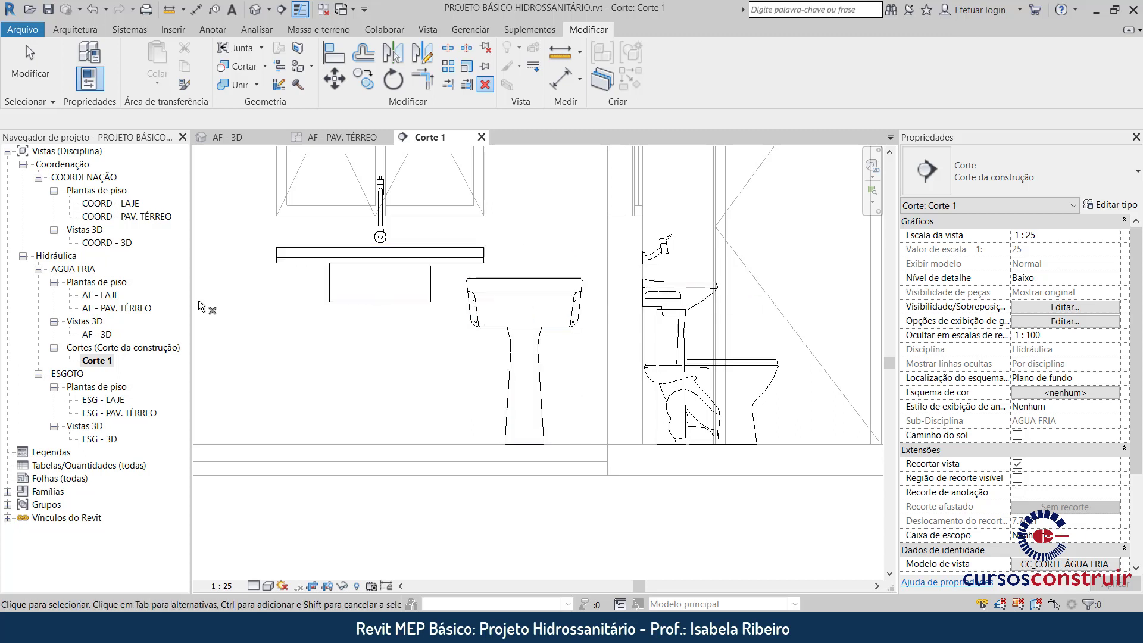
Put the Torneira para tanque-maquina 1134 faucet at elevation 0.5000 on the laundry tank wall
{"action": "double_click", "coordinate": [122, 307]}
{"action": "scroll", "coordinate": [449, 258], "scroll_direction": "down", "scroll_amount": 2}
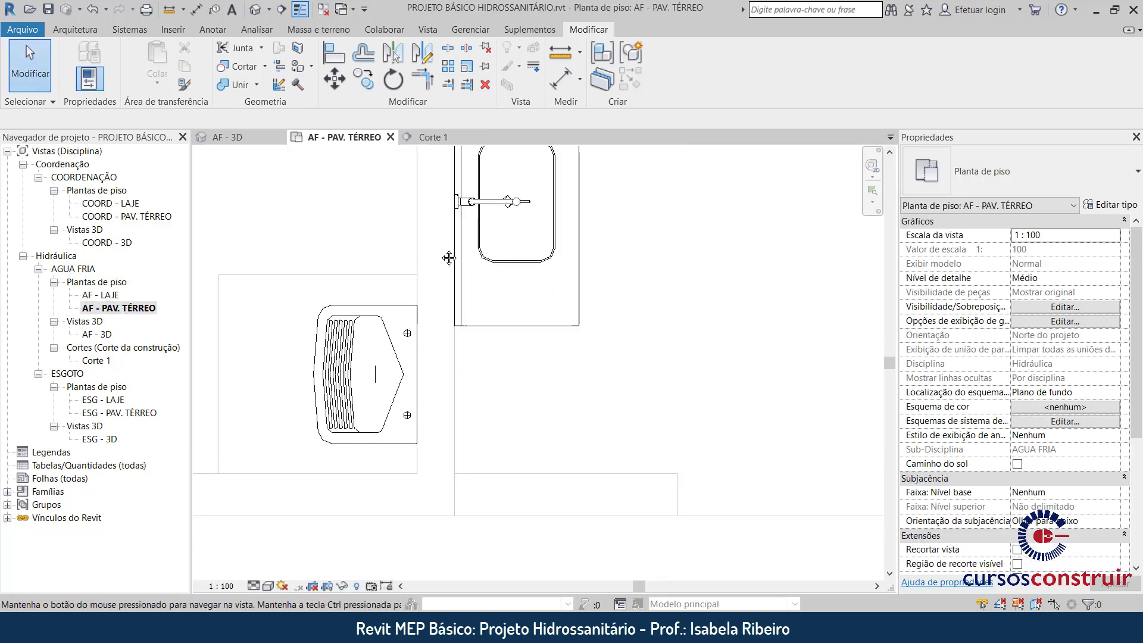
{"action": "middle_click_drag", "start_coordinate": [449, 257], "coordinate": [440, 249]}
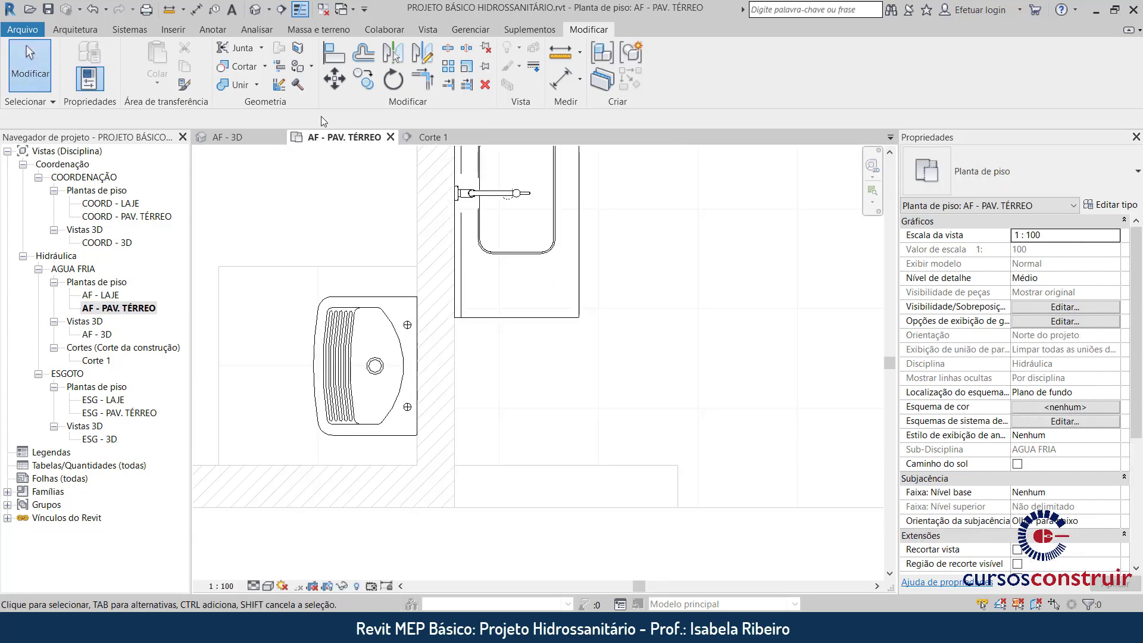
{"action": "left_click", "coordinate": [125, 29]}
{"action": "left_click", "coordinate": [616, 68]}
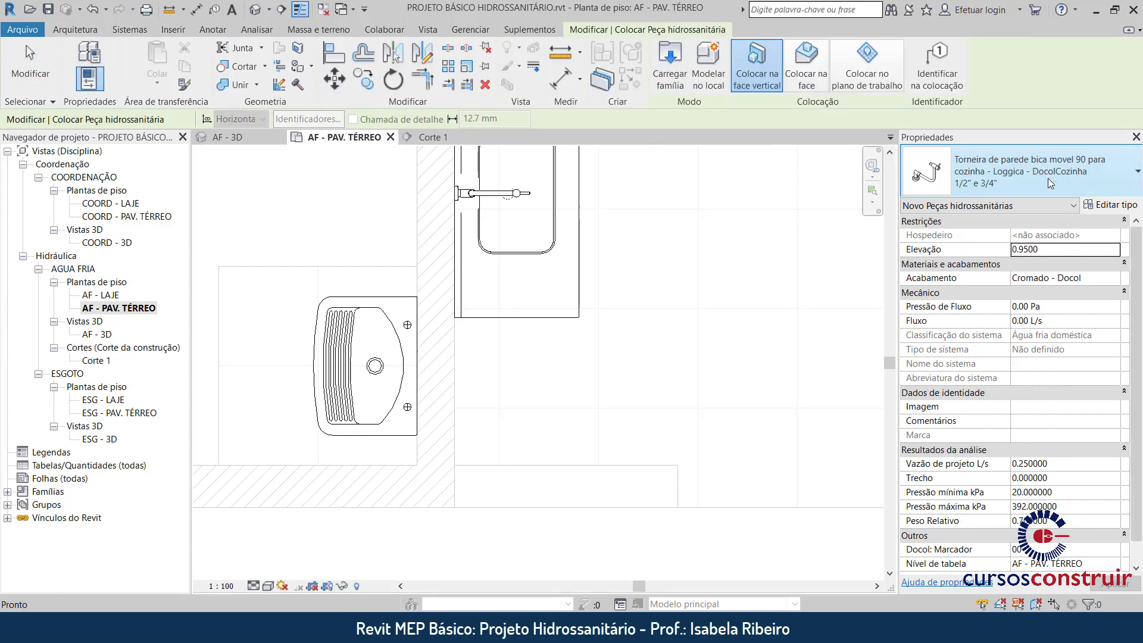
{"action": "left_click", "coordinate": [1048, 178]}
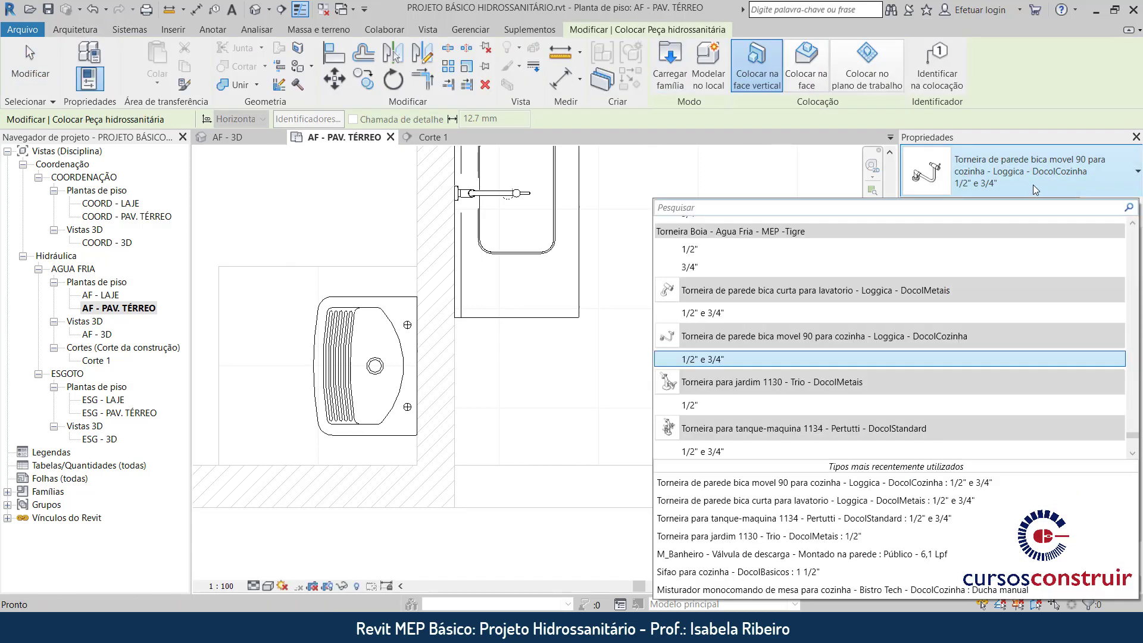
{"action": "left_click", "coordinate": [722, 452]}
{"action": "scroll", "coordinate": [419, 371], "scroll_direction": "up", "scroll_amount": 2}
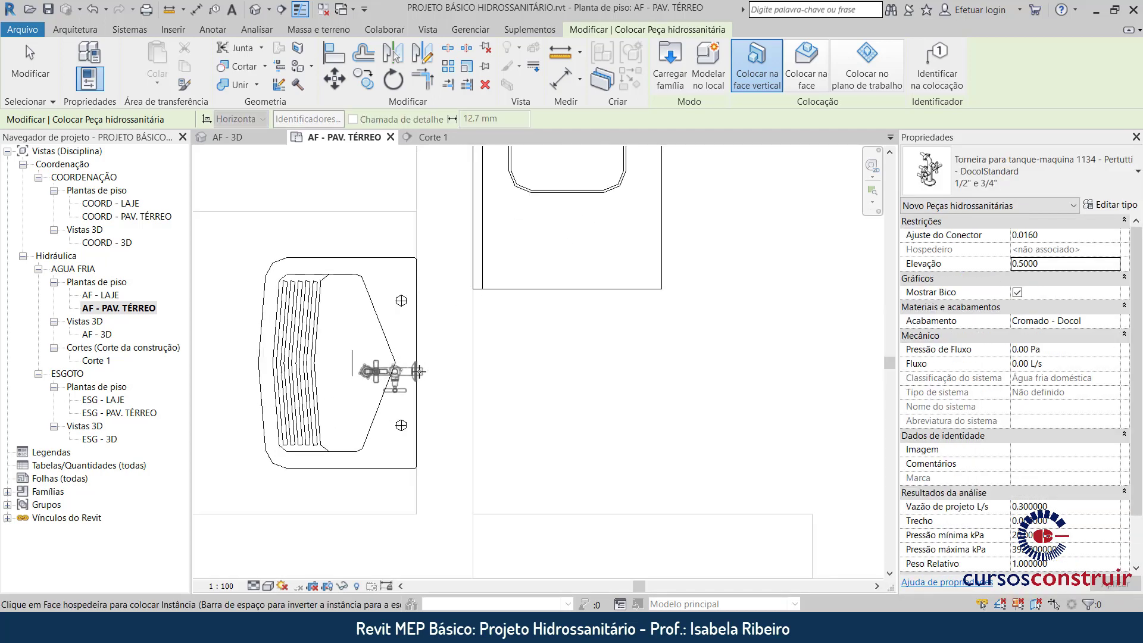
{"action": "scroll", "coordinate": [418, 371], "scroll_direction": "up", "scroll_amount": 1}
{"action": "left_click", "coordinate": [418, 371]}
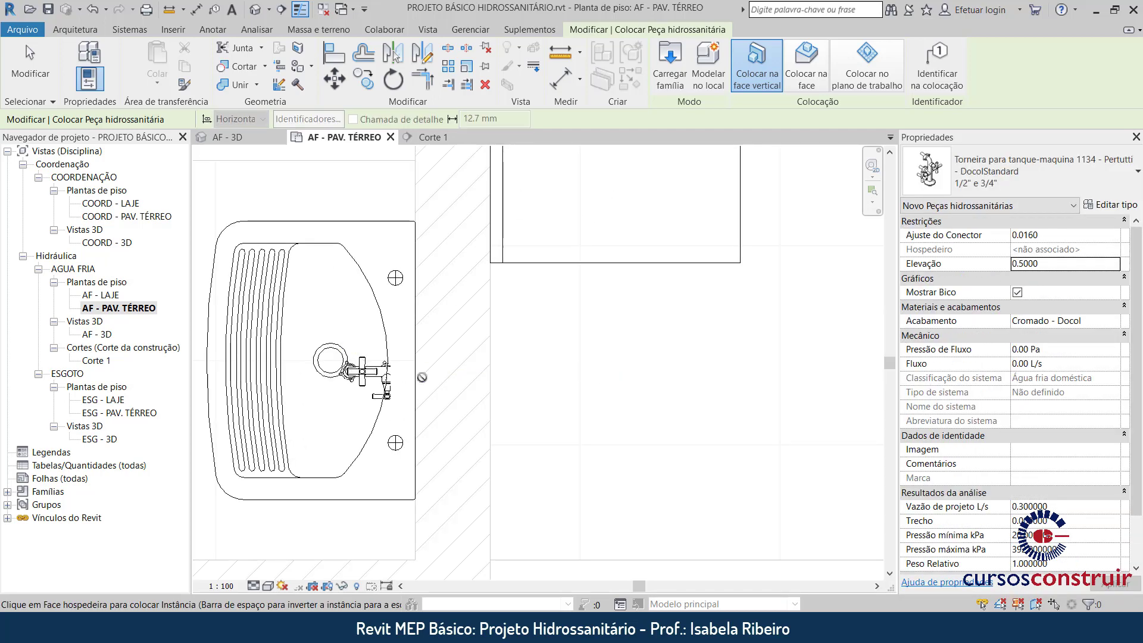
{"action": "key", "text": "Escape"}
{"action": "key", "text": "Escape"}
Try aligning the tank faucet to the tank's centre line, then cancel
{"action": "left_click", "coordinate": [600, 32]}
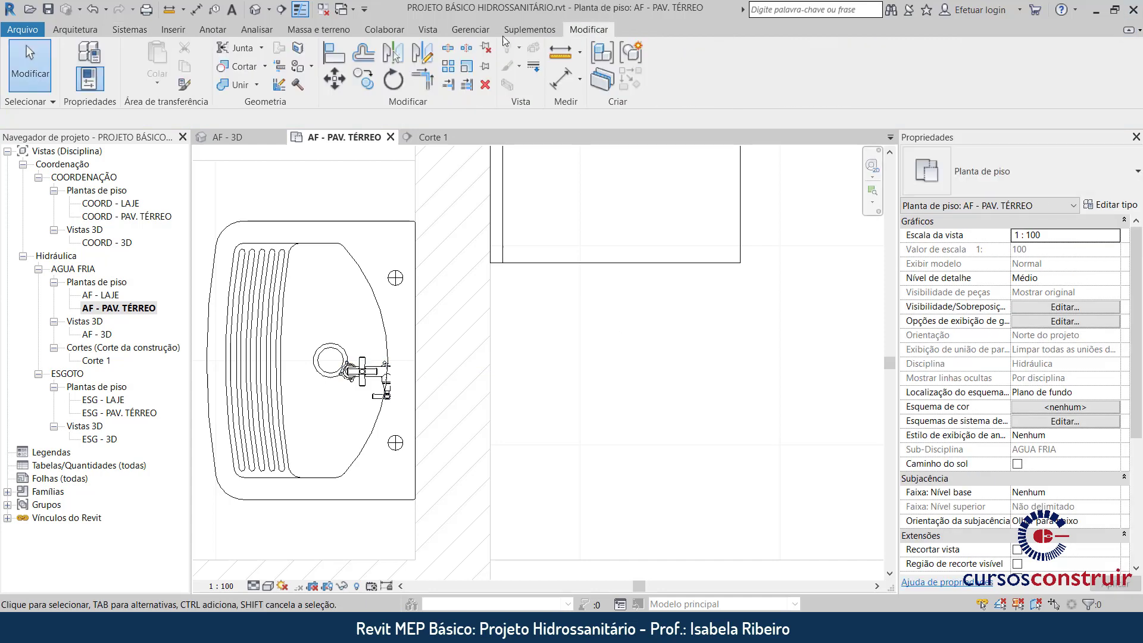
{"action": "left_click", "coordinate": [337, 56]}
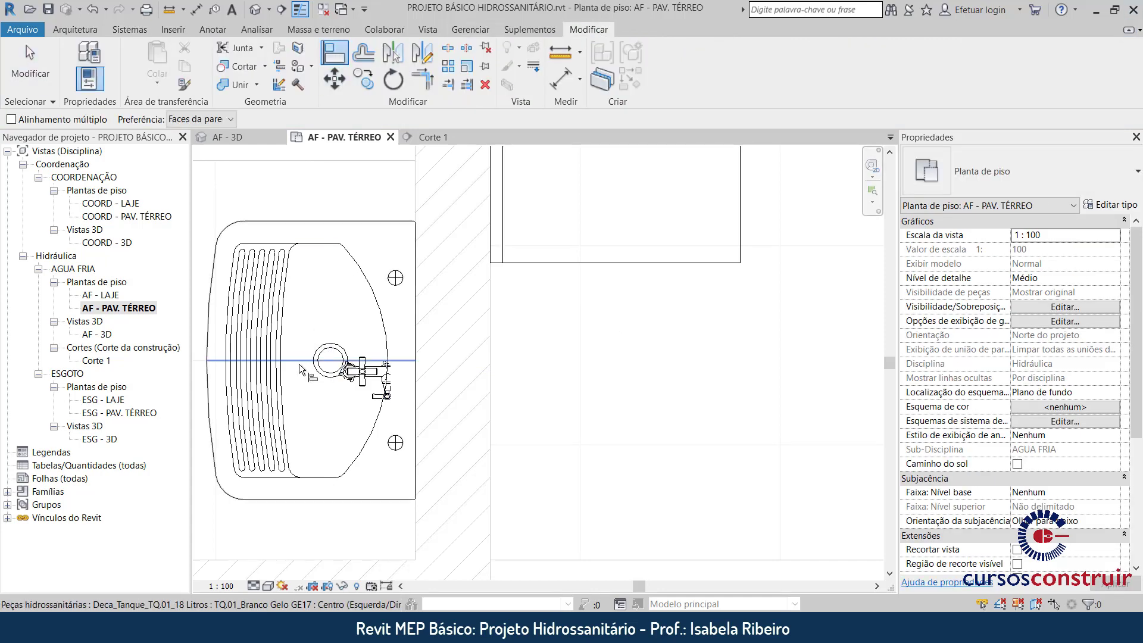
{"action": "left_click", "coordinate": [347, 361]}
{"action": "scroll", "coordinate": [370, 390], "scroll_direction": "up", "scroll_amount": 3}
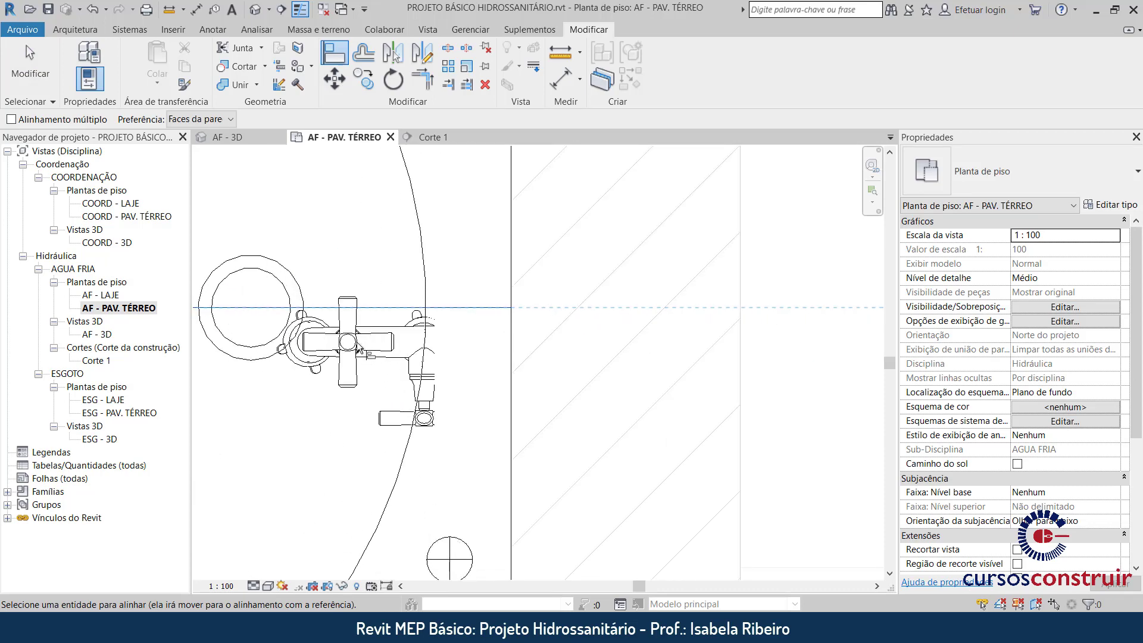
{"action": "key", "text": "Escape"}
{"action": "key", "text": "Escape"}
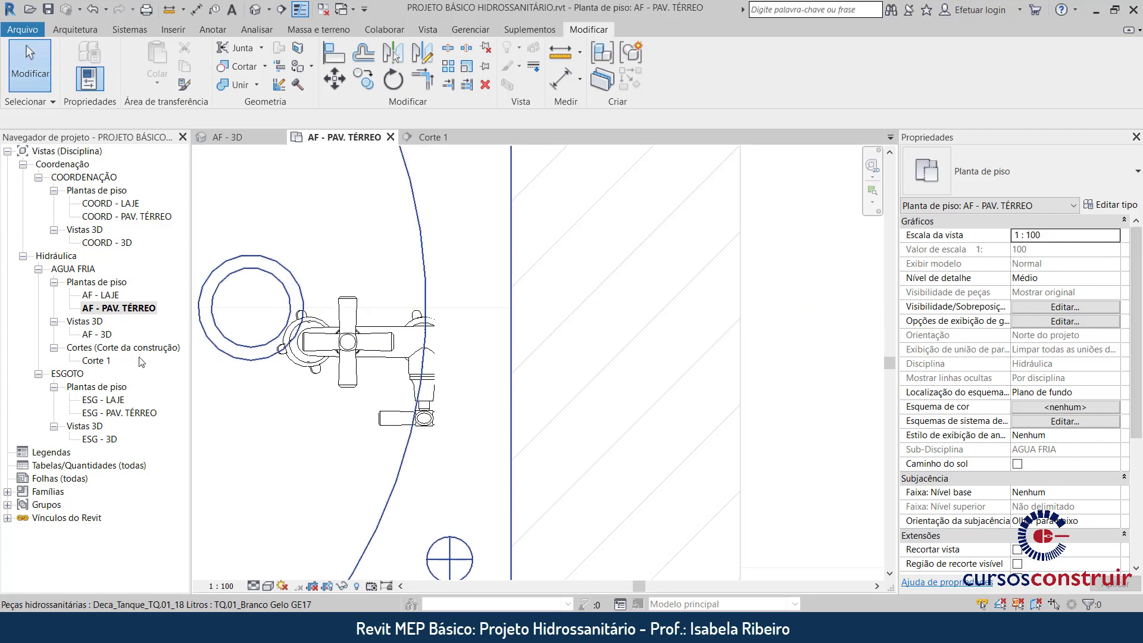
Open the Corte 1 section and raise its detail level to Alto
{"action": "double_click", "coordinate": [107, 360]}
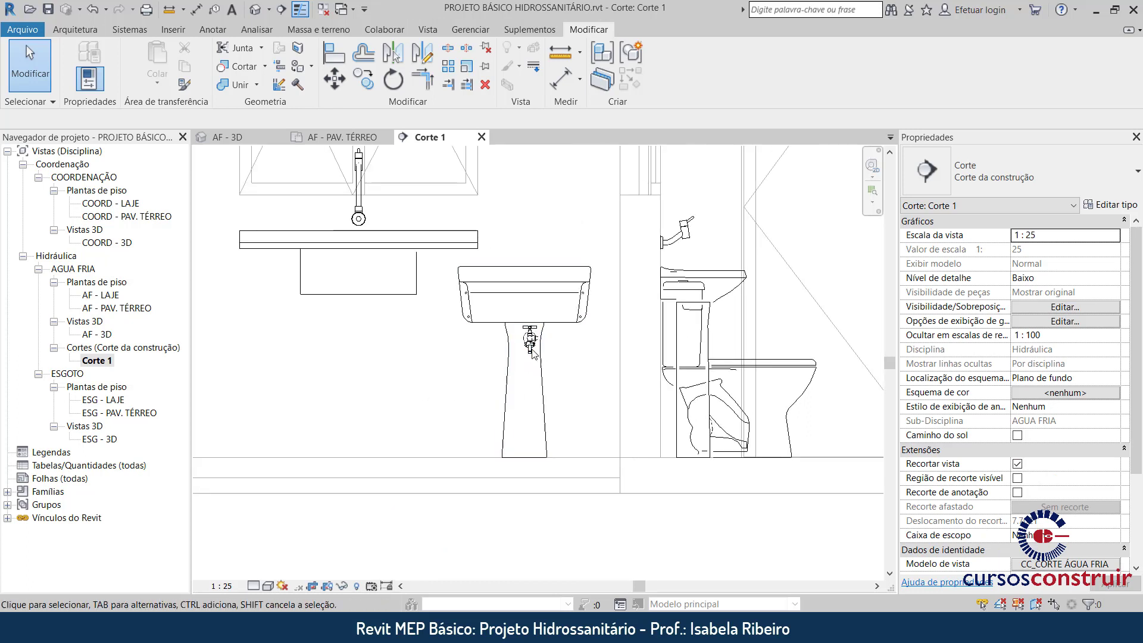
{"action": "left_click", "coordinate": [266, 587]}
{"action": "left_click", "coordinate": [296, 496]}
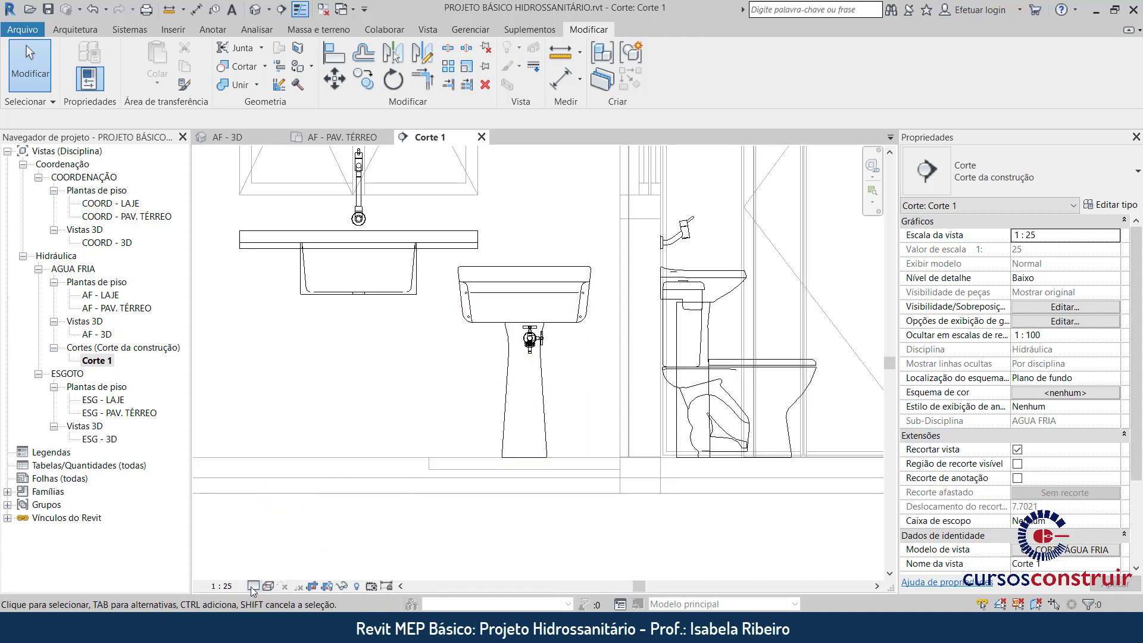
{"action": "left_click", "coordinate": [268, 587]}
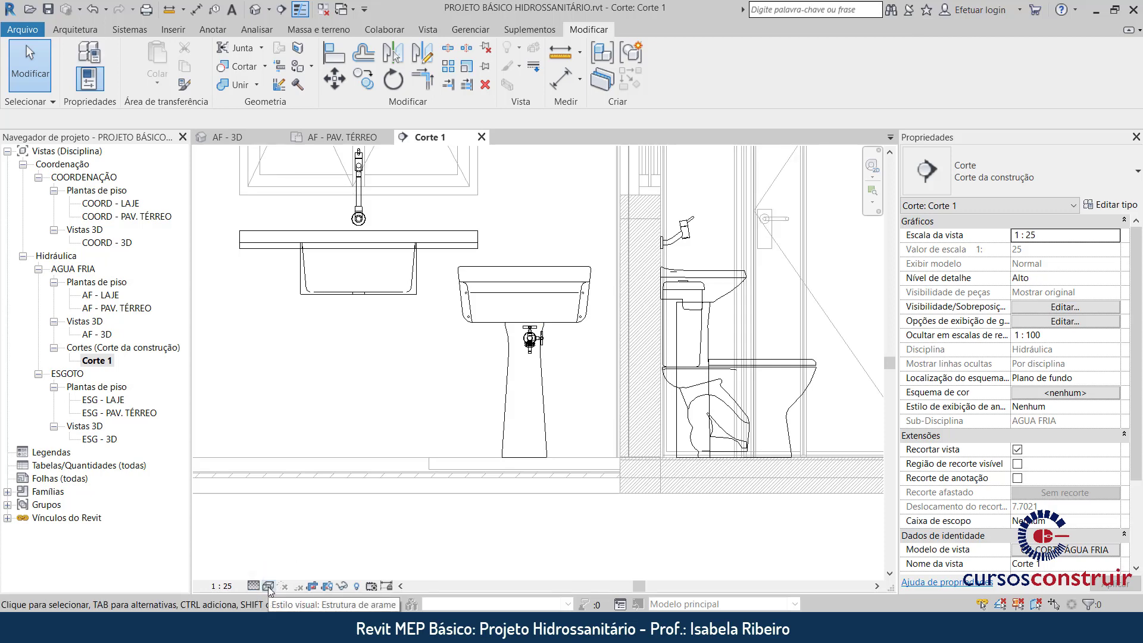
Try Hidden Line visual style on Corte 1, then set it back to Wireframe
{"action": "left_click", "coordinate": [269, 587]}
{"action": "left_click", "coordinate": [303, 510]}
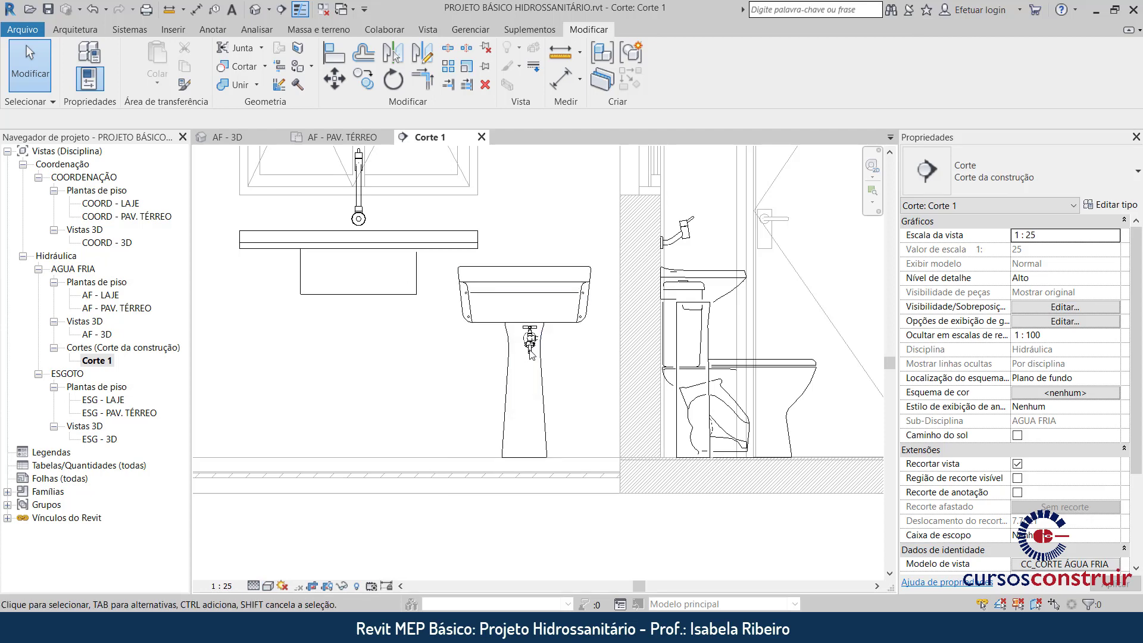
{"action": "left_click", "coordinate": [277, 588]}
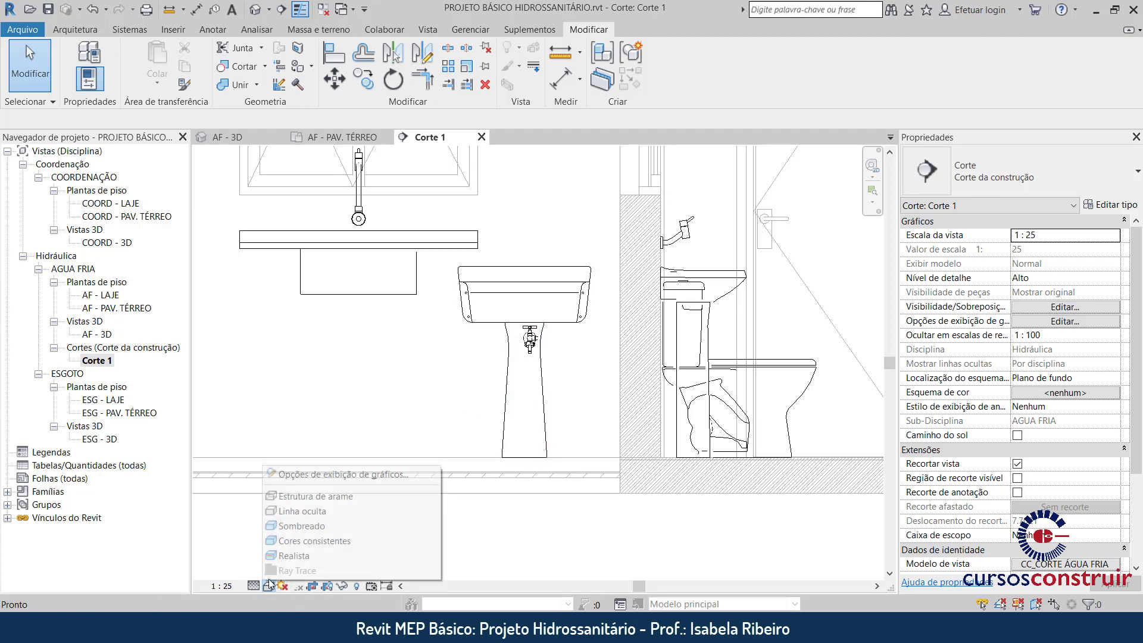
{"action": "left_click", "coordinate": [310, 495]}
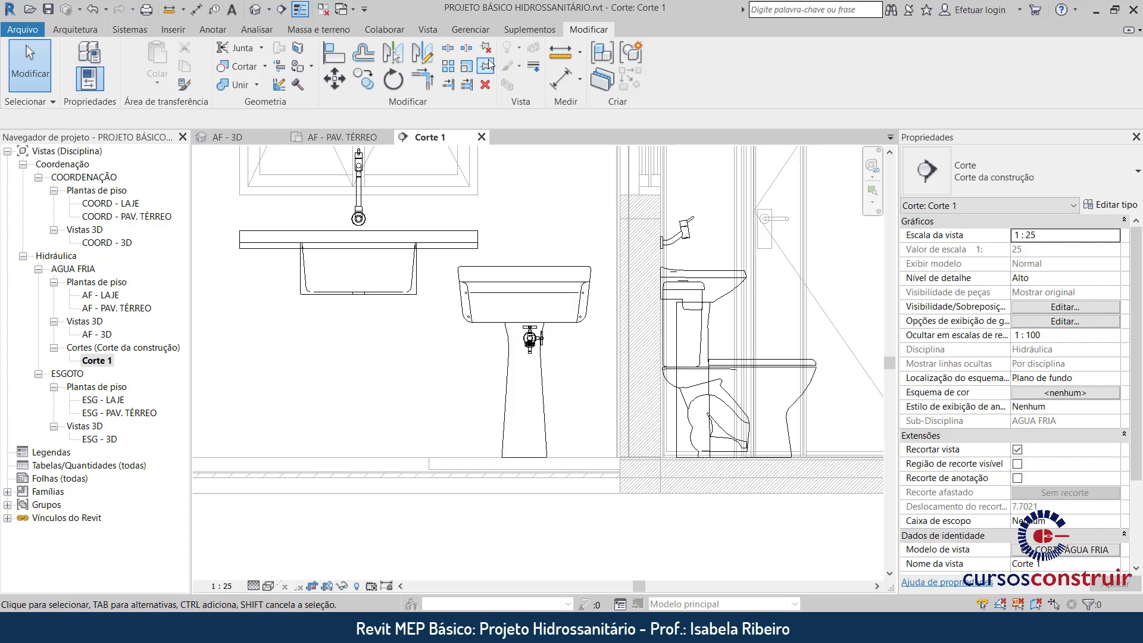
Add an aligned dimension from the tank faucet to the floor line, reading 0.50
{"action": "left_click", "coordinate": [560, 79]}
{"action": "scroll", "coordinate": [539, 355], "scroll_direction": "up", "scroll_amount": 1}
{"action": "scroll", "coordinate": [538, 356], "scroll_direction": "up", "scroll_amount": 3}
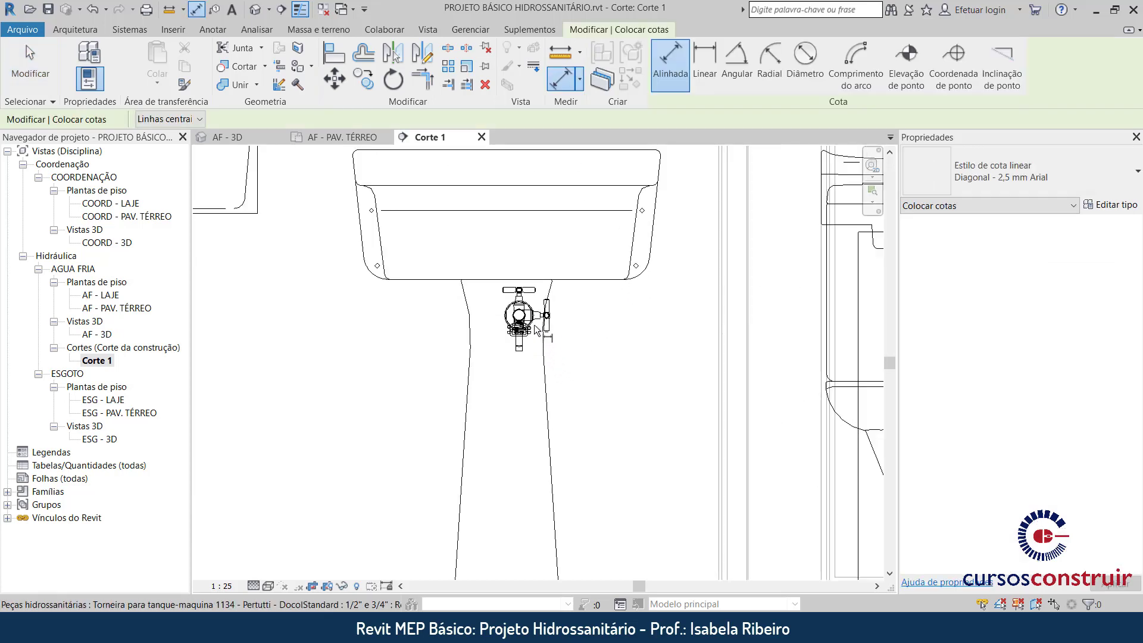
{"action": "left_click", "coordinate": [540, 325]}
{"action": "scroll", "coordinate": [583, 454], "scroll_direction": "down", "scroll_amount": 4}
{"action": "middle_click_drag", "start_coordinate": [583, 455], "coordinate": [554, 452]}
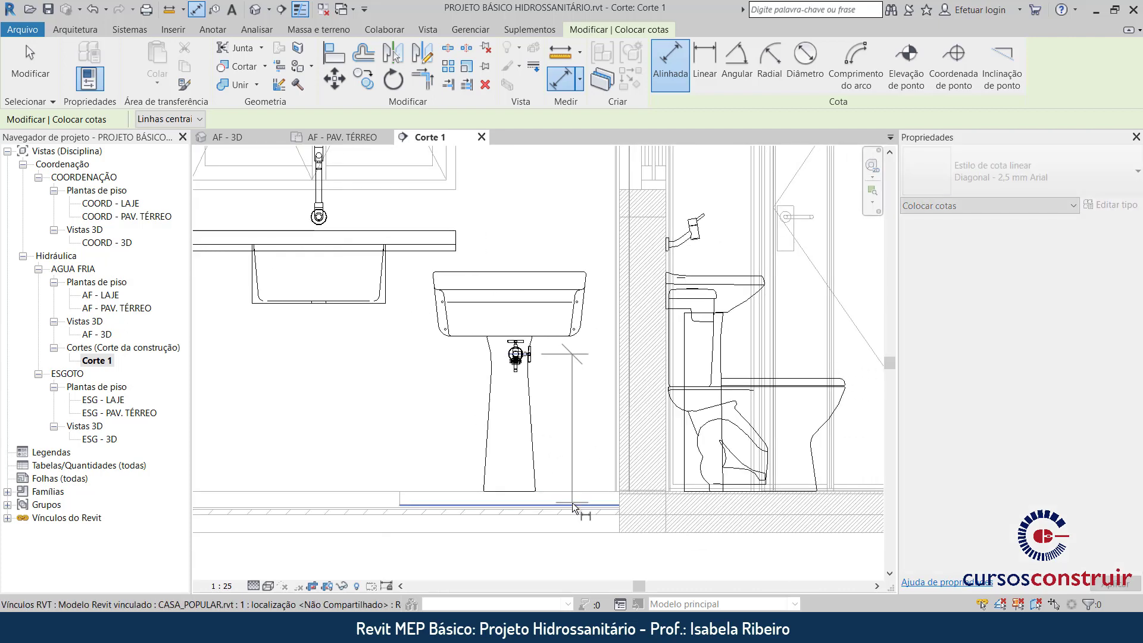
{"action": "left_click", "coordinate": [573, 492]}
{"action": "left_click", "coordinate": [596, 470]}
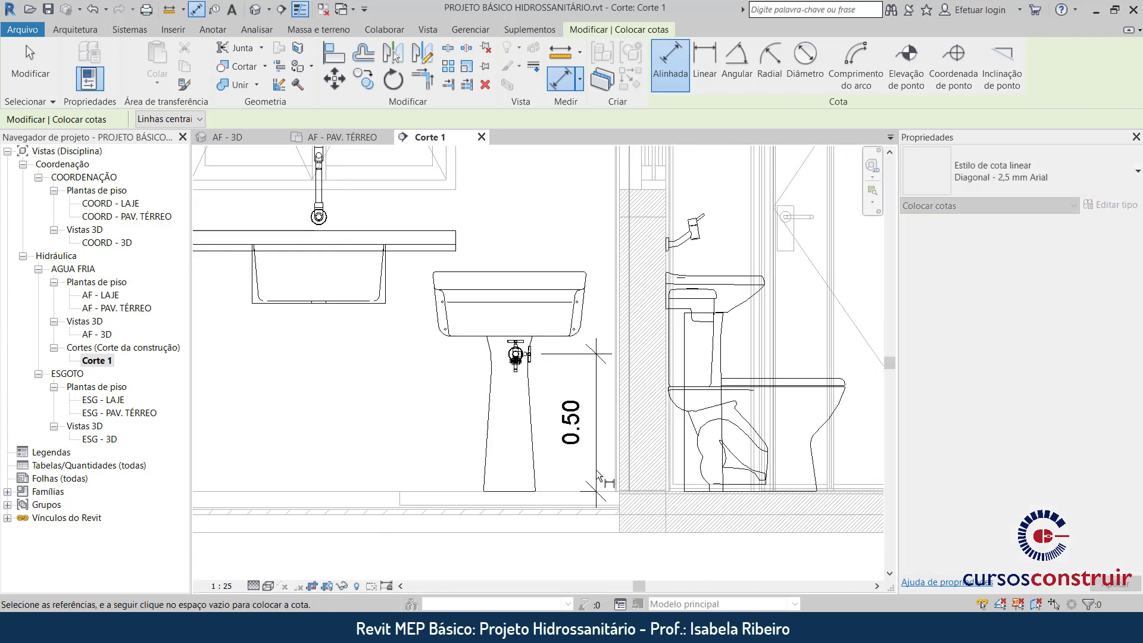
{"action": "key", "text": "Escape"}
{"action": "key", "text": "Escape"}
Change the tank faucet's height to 1.00 and delete the dimension
{"action": "left_click", "coordinate": [517, 357]}
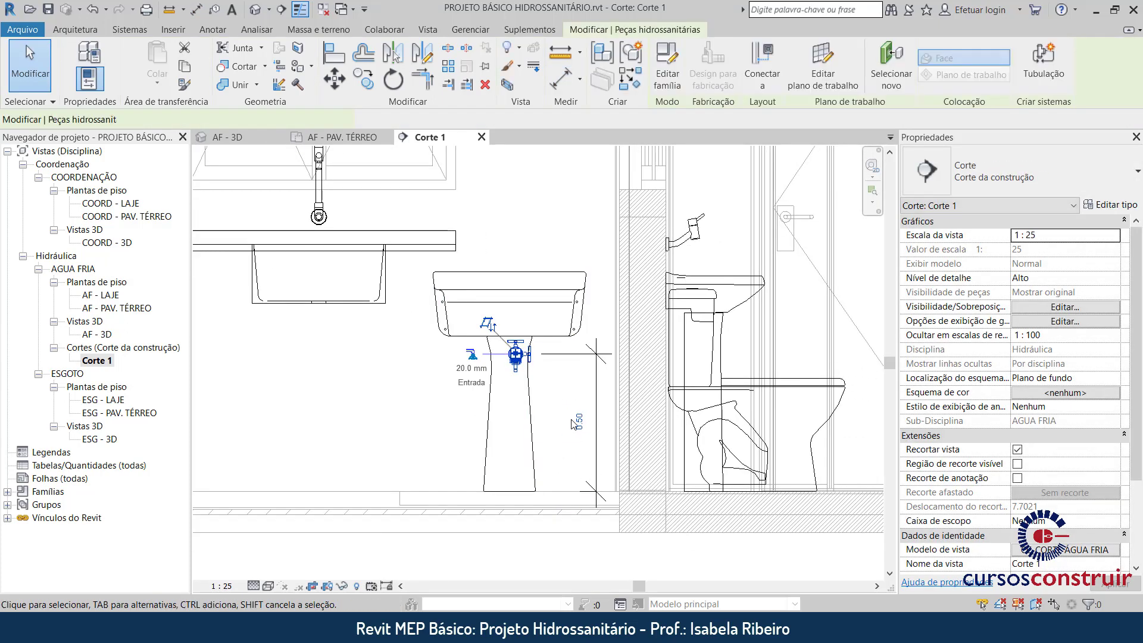
{"action": "left_click", "coordinate": [581, 423]}
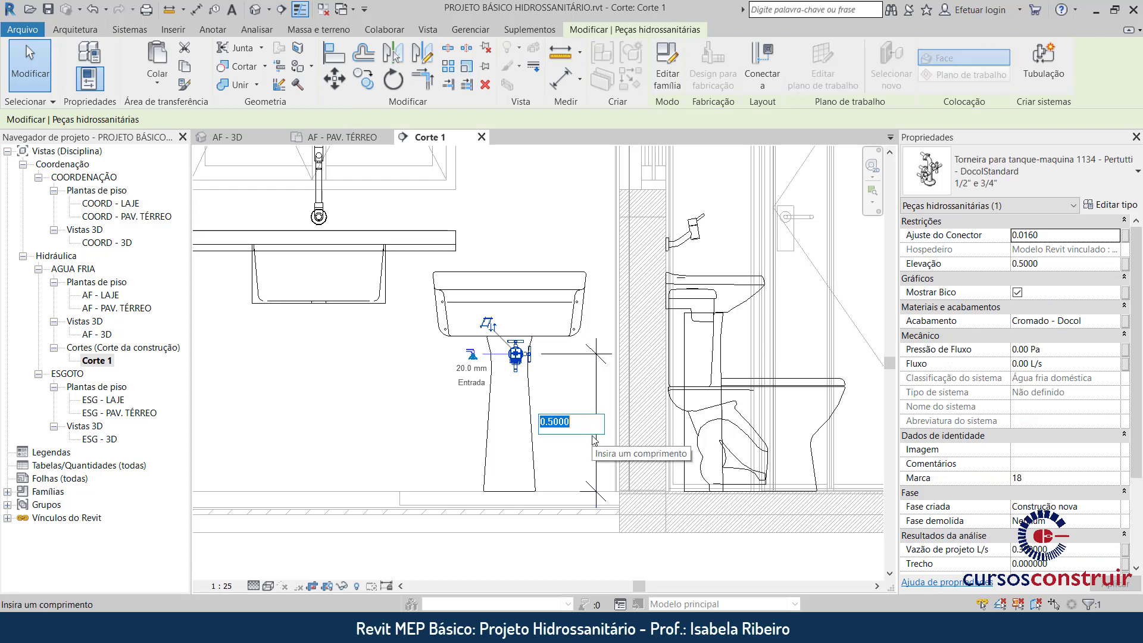
{"action": "type", "text": "1.1"}
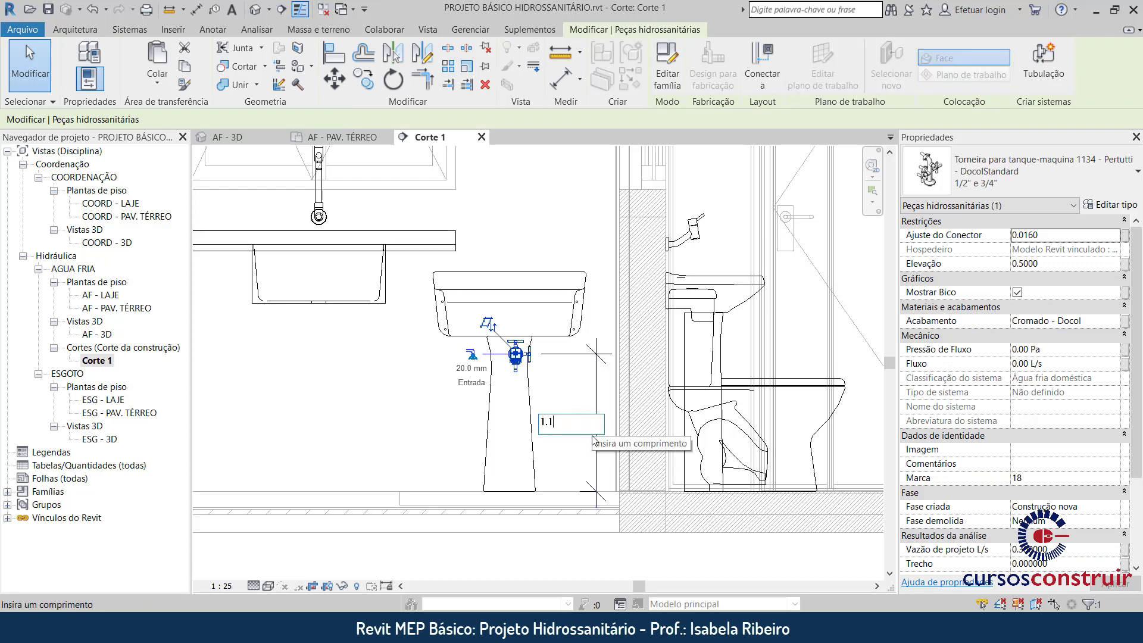
{"action": "key", "text": "BackSpace"}
{"action": "key", "text": "BackSpace"}
{"action": "key", "text": "Return"}
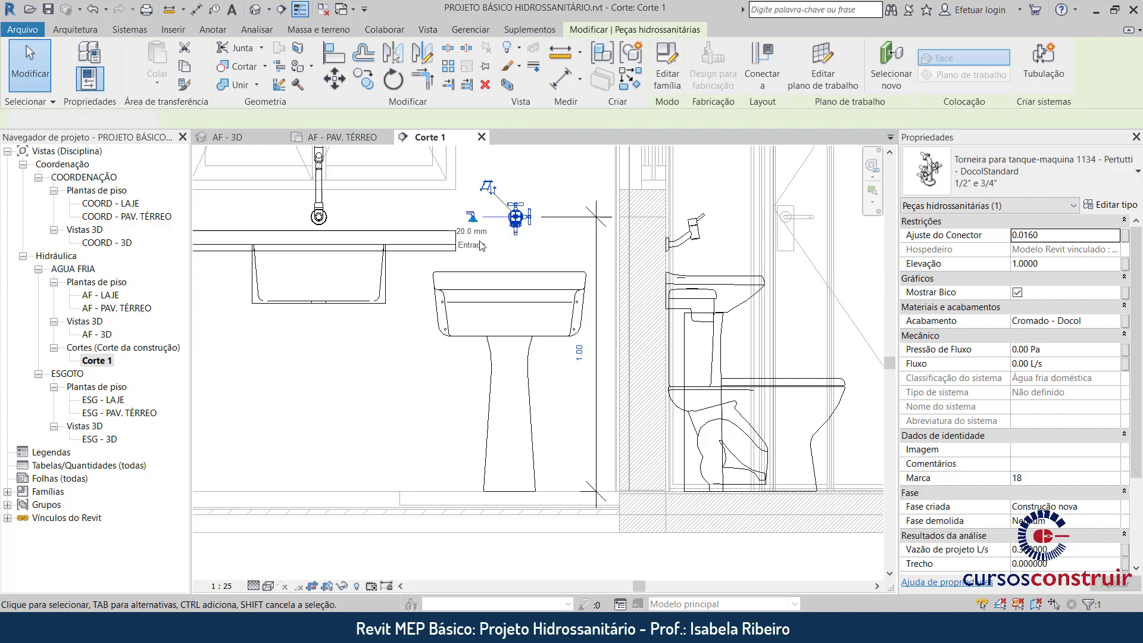
{"action": "key", "text": "Escape"}
{"action": "left_click", "coordinate": [579, 262]}
{"action": "key", "text": "Delete"}
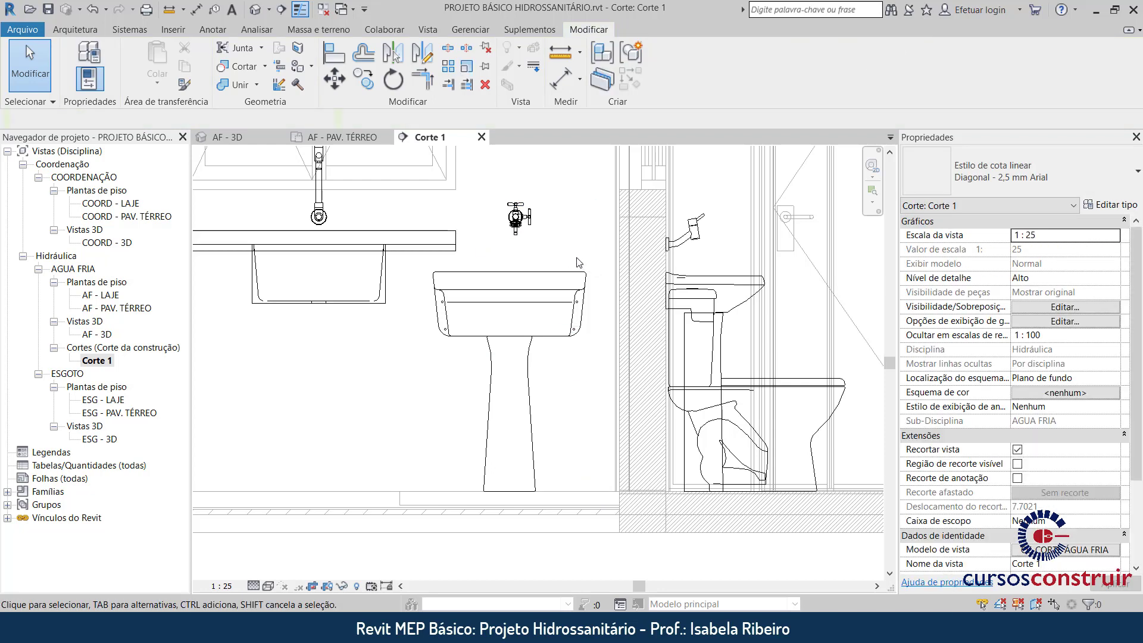
Dimension the sink rim to the tank faucet, showing 0.20, and check the faucet
{"action": "left_click", "coordinate": [566, 83]}
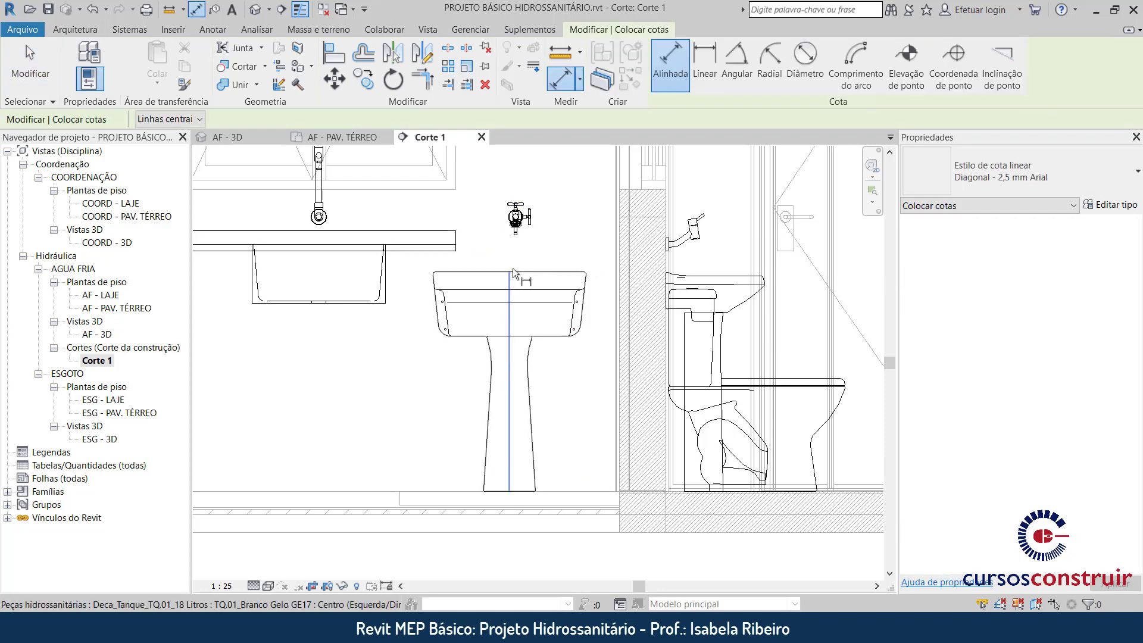
{"action": "left_click", "coordinate": [520, 273]}
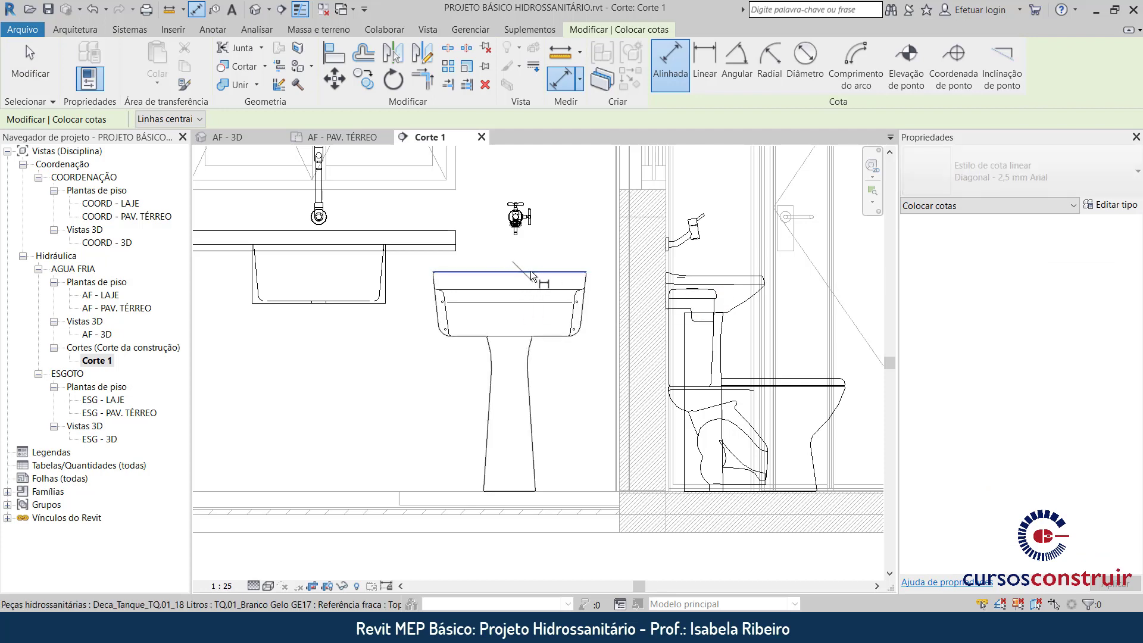
{"action": "scroll", "coordinate": [516, 228], "scroll_direction": "up", "scroll_amount": 3}
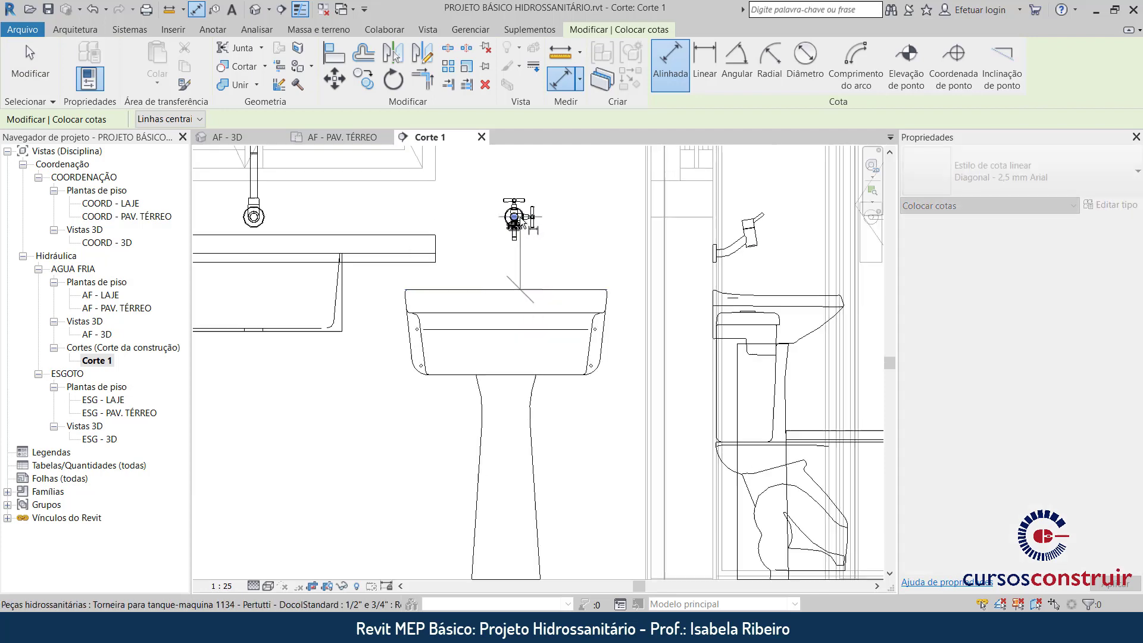
{"action": "left_click", "coordinate": [677, 253]}
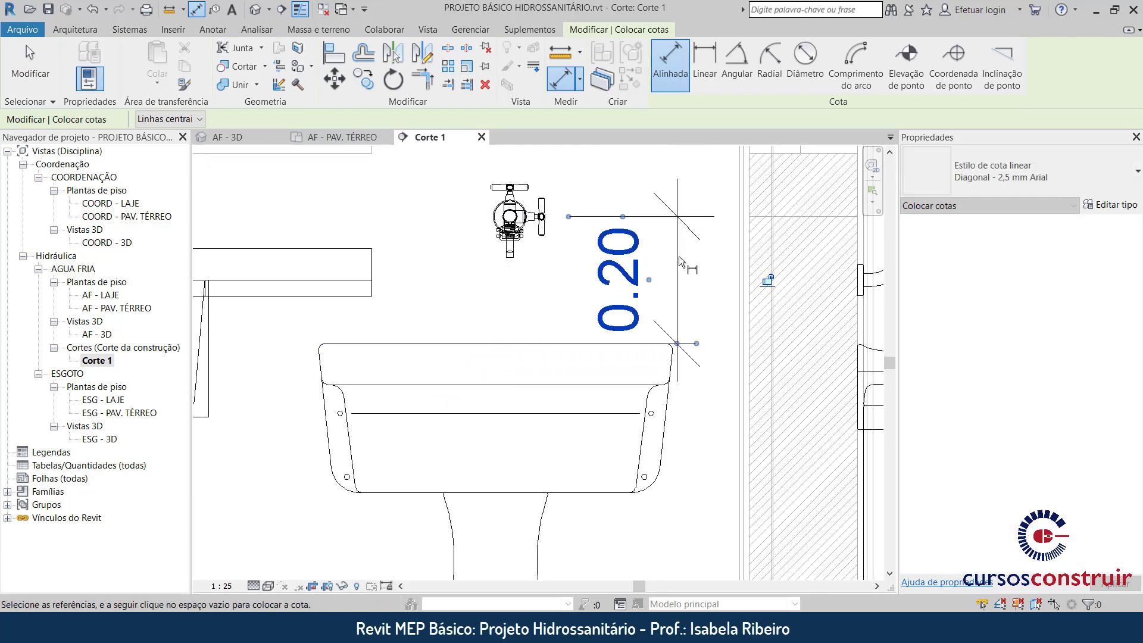
{"action": "key", "text": "Escape"}
{"action": "key", "text": "Escape"}
{"action": "left_click", "coordinate": [515, 244]}
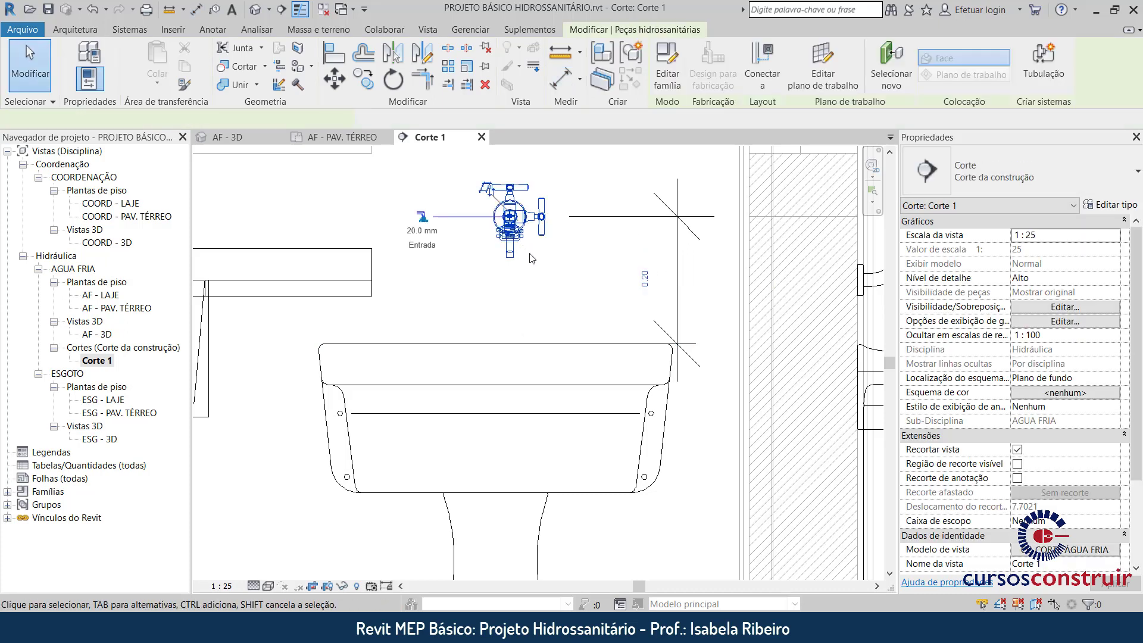
{"action": "scroll", "coordinate": [511, 280], "scroll_direction": "down", "scroll_amount": 2}
{"action": "scroll", "coordinate": [505, 302], "scroll_direction": "down", "scroll_amount": 2}
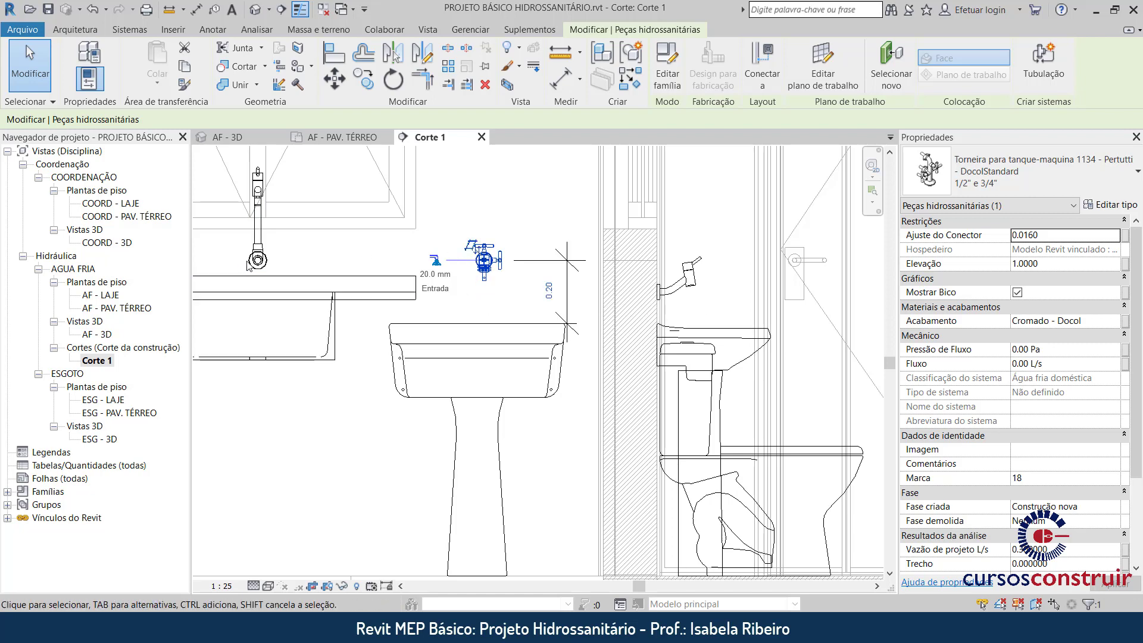
{"action": "key", "text": "Escape"}
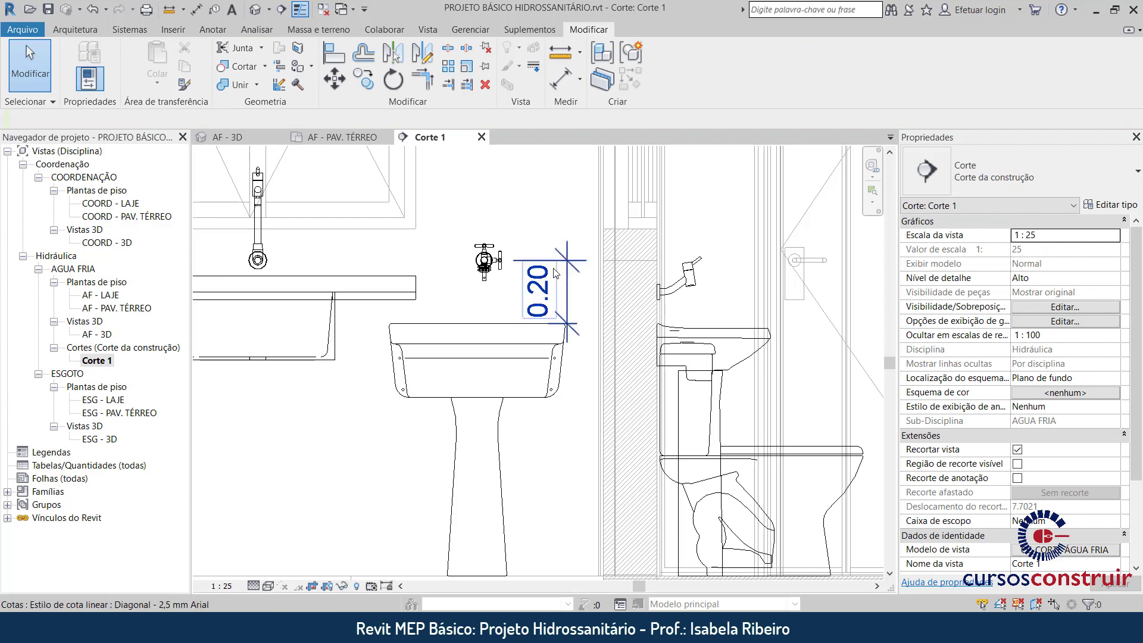
Delete the 0.20 dimension and check faucet elevations: 1.0000 kitchen and tank, 0.9000 lavatory
{"action": "left_click", "coordinate": [569, 290]}
{"action": "key", "text": "Delete"}
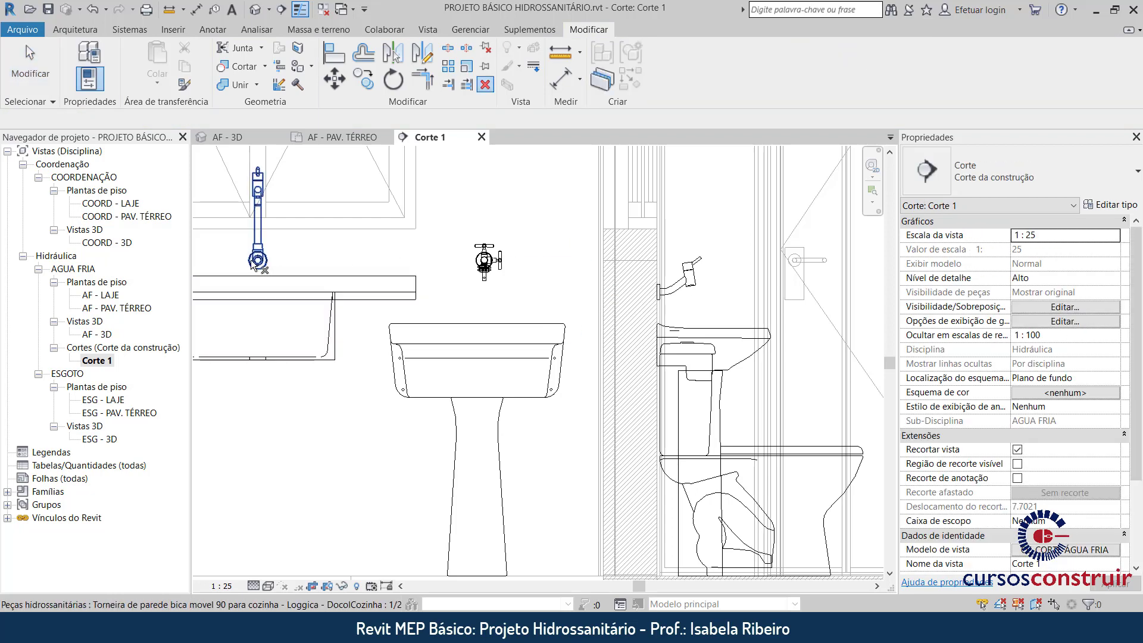
{"action": "left_click", "coordinate": [261, 263]}
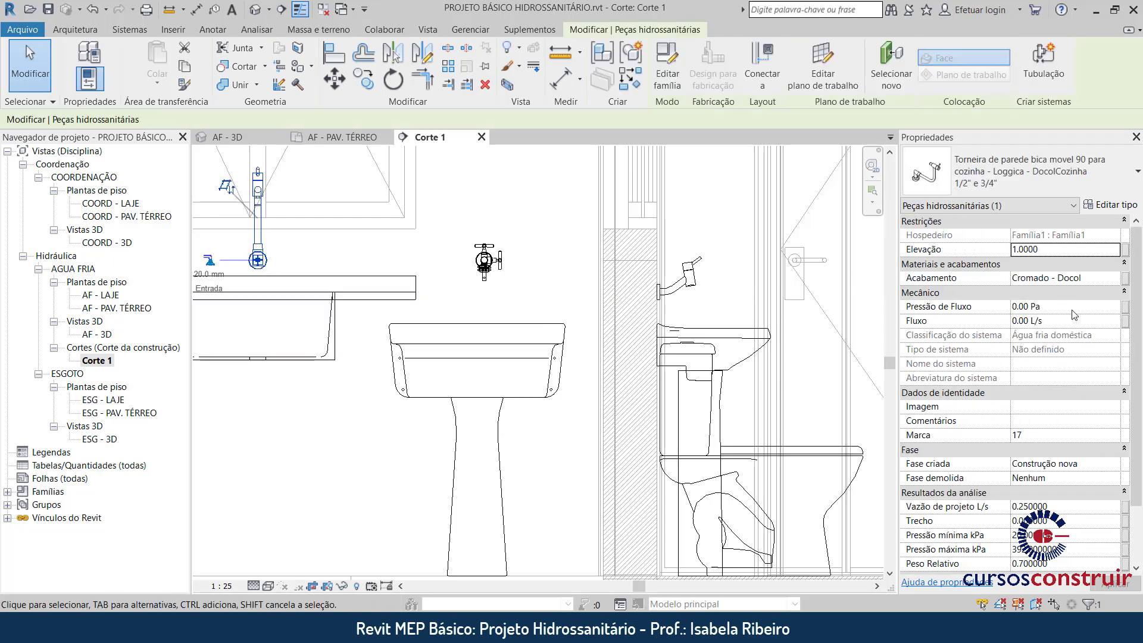
{"action": "left_click", "coordinate": [485, 260]}
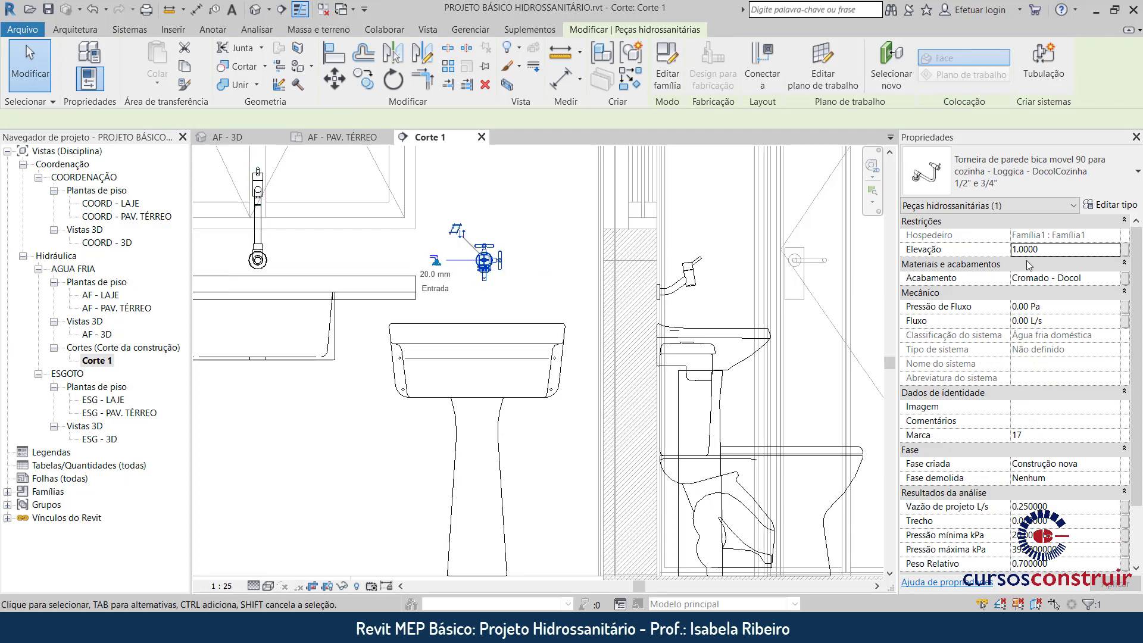
{"action": "left_click", "coordinate": [693, 288]}
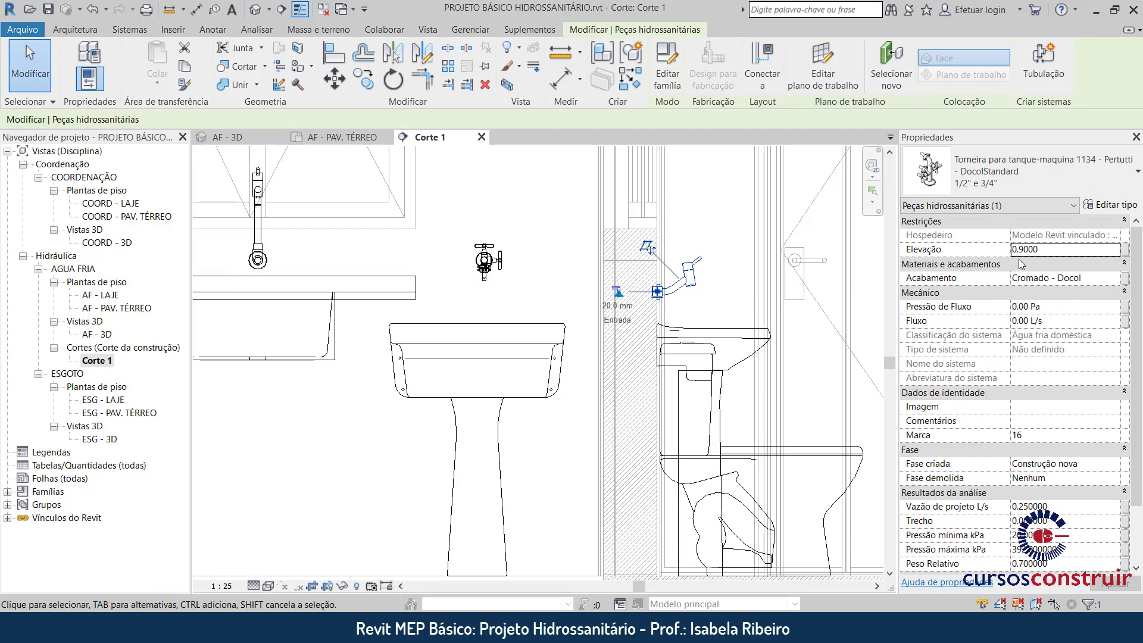
{"action": "left_click", "coordinate": [568, 282]}
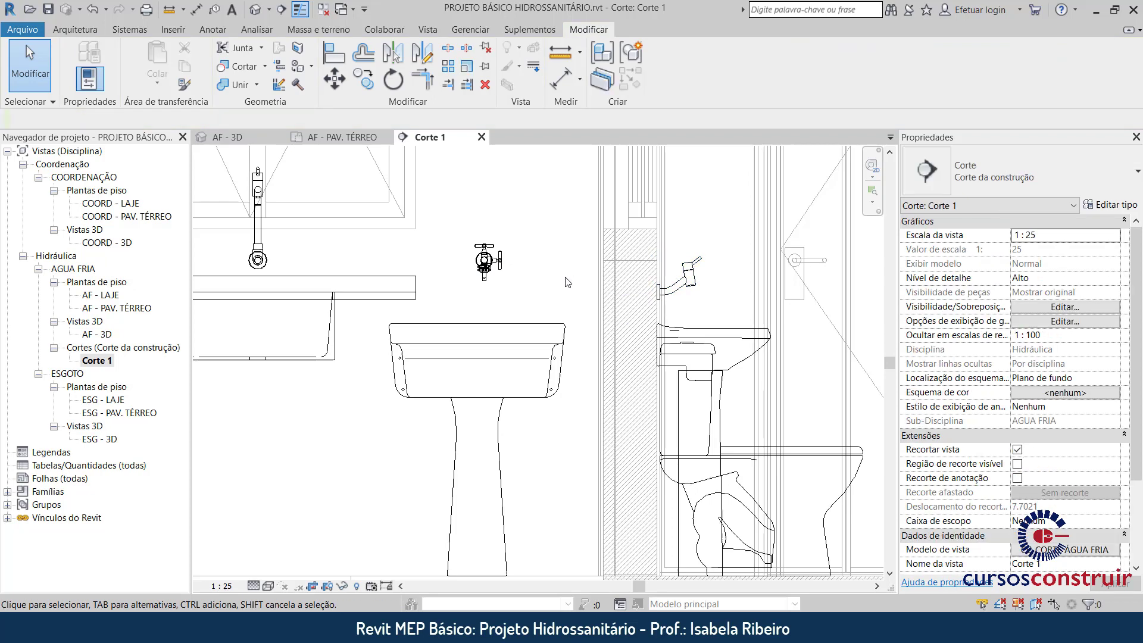
In the AF - PAV. TÉRREO plan, align the tank faucet to the sink centreline
{"action": "double_click", "coordinate": [97, 308]}
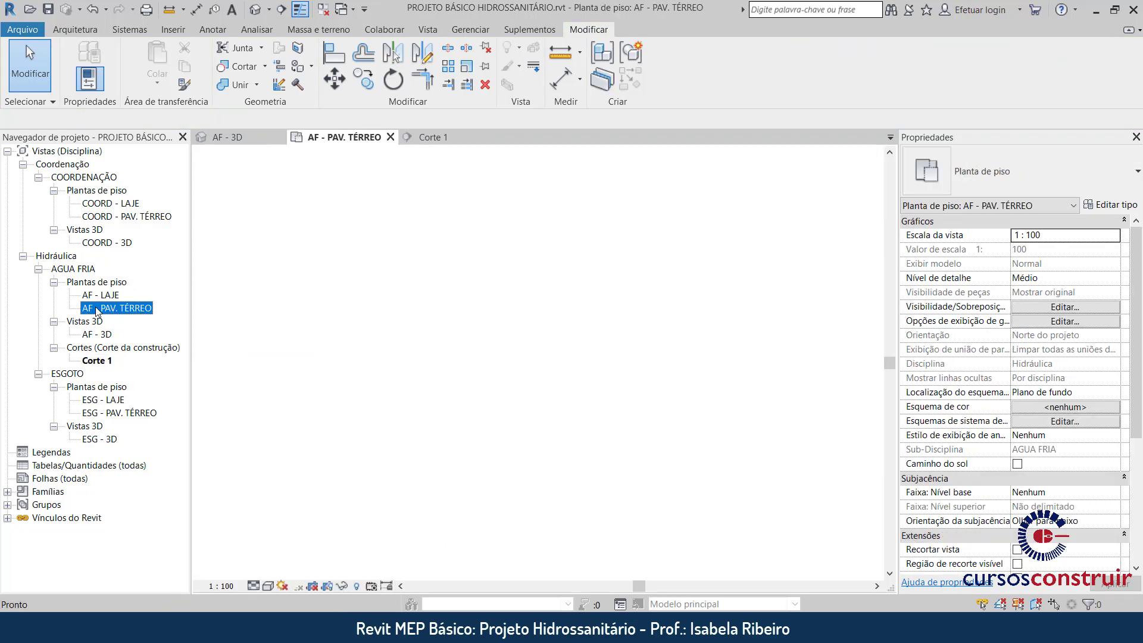
{"action": "scroll", "coordinate": [448, 376], "scroll_direction": "down", "scroll_amount": 3}
{"action": "scroll", "coordinate": [448, 376], "scroll_direction": "down", "scroll_amount": 1}
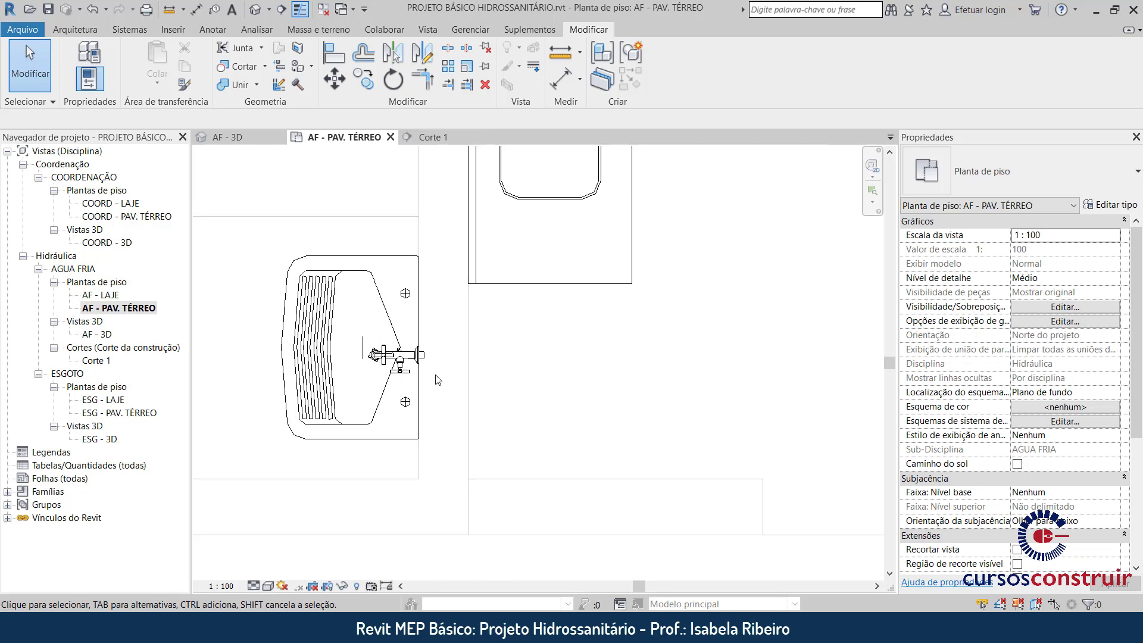
{"action": "scroll", "coordinate": [381, 360], "scroll_direction": "up", "scroll_amount": 2}
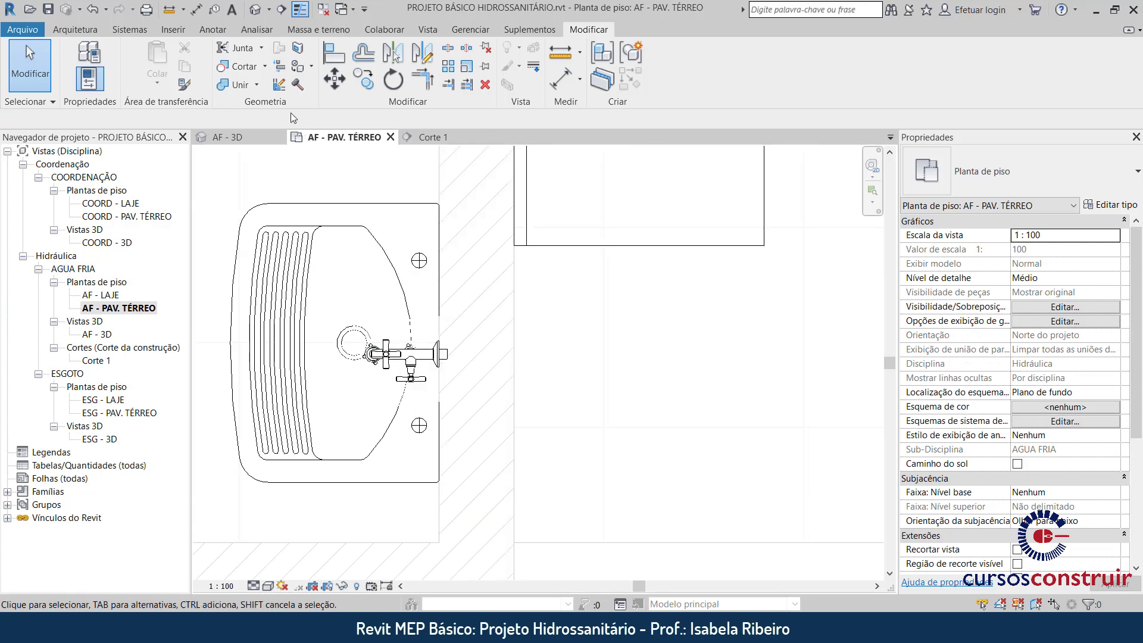
{"action": "left_click", "coordinate": [331, 62]}
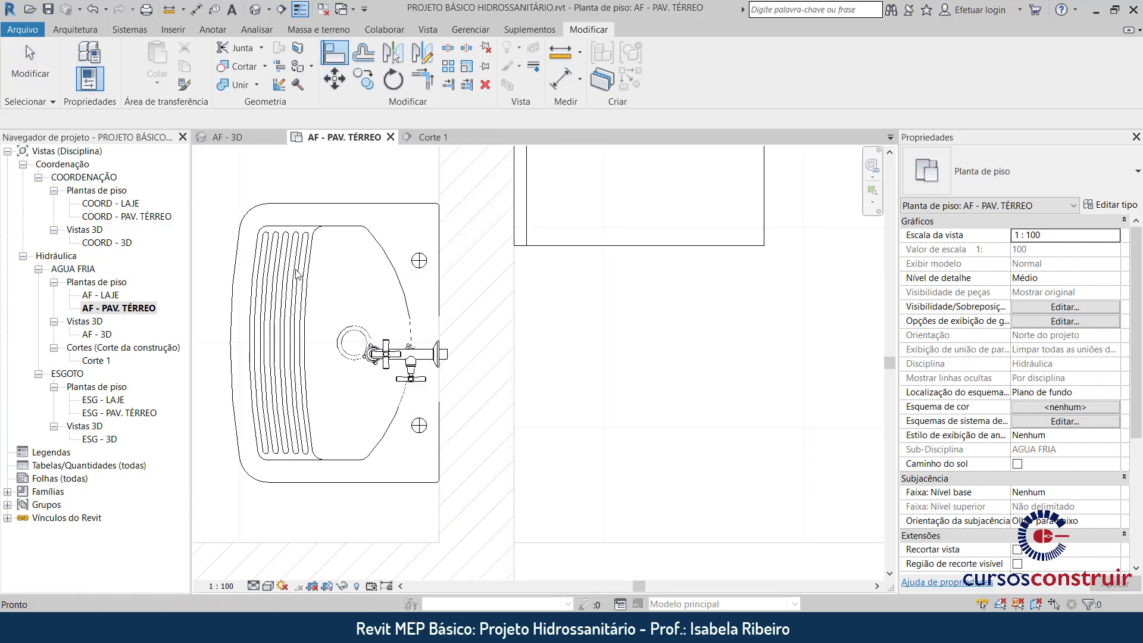
{"action": "left_click", "coordinate": [404, 361]}
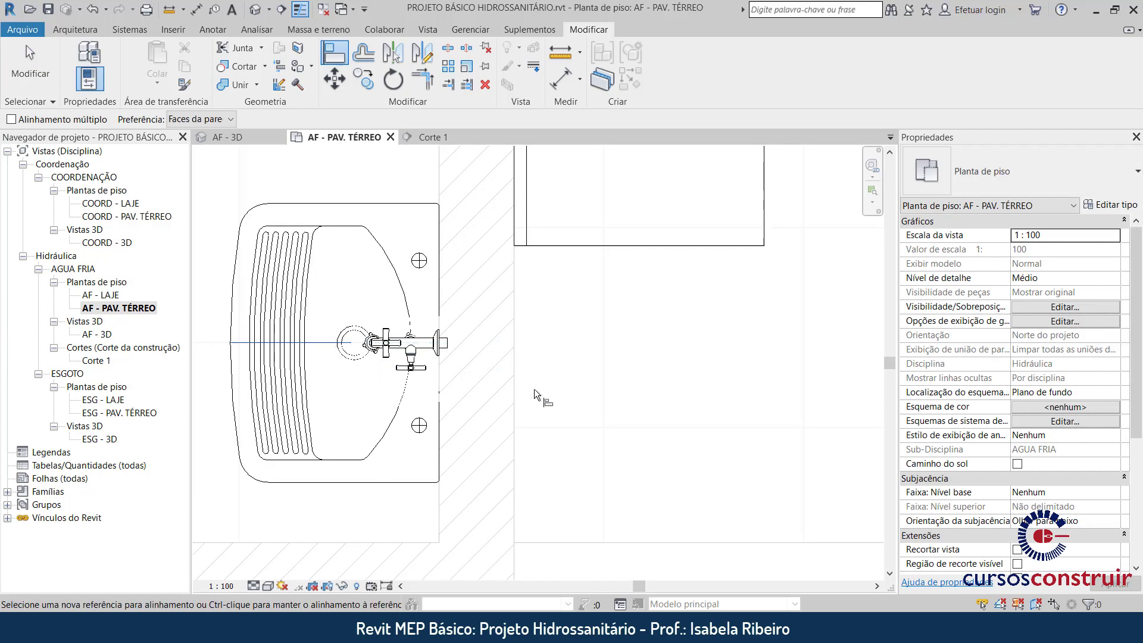
{"action": "key", "text": "Escape"}
{"action": "key", "text": "Escape"}
Zoom and pan to the lower-right room, then switch to the hydro-sanitary PDF
{"action": "scroll", "coordinate": [628, 404], "scroll_direction": "down", "scroll_amount": 3}
{"action": "scroll", "coordinate": [628, 403], "scroll_direction": "down", "scroll_amount": 3}
{"action": "scroll", "coordinate": [628, 404], "scroll_direction": "down", "scroll_amount": 3}
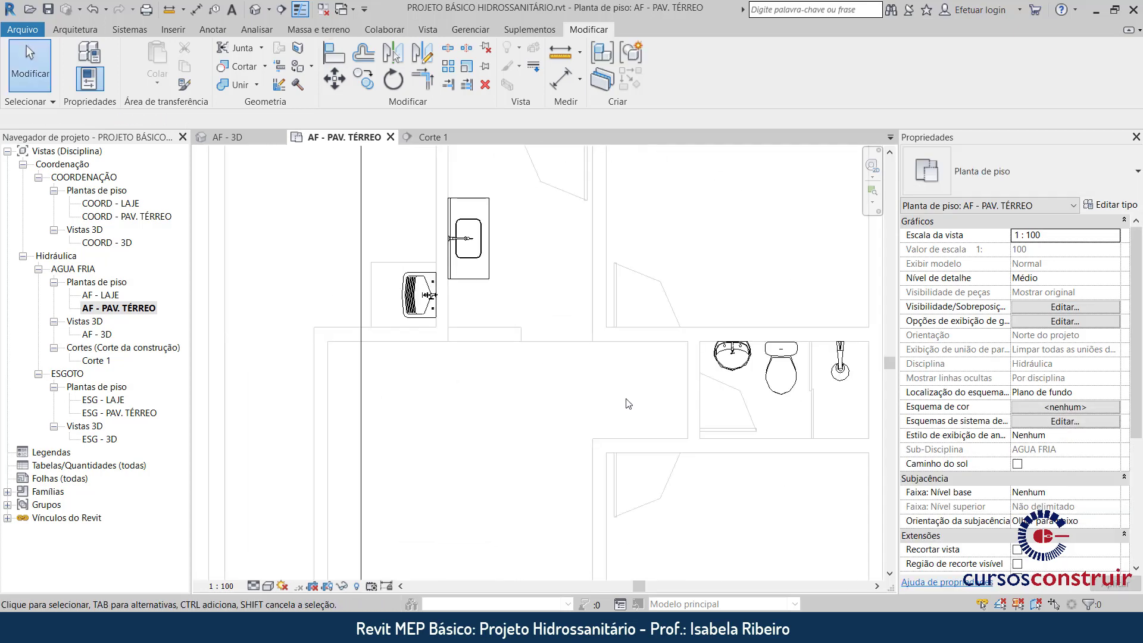
{"action": "mouse_move", "coordinate": [629, 403]}
{"action": "middle_mouse_down"}
{"action": "mouse_move", "coordinate": [480, 265]}
{"action": "mouse_move", "coordinate": [681, 429]}
{"action": "mouse_move", "coordinate": [613, 406]}
{"action": "middle_mouse_up"}
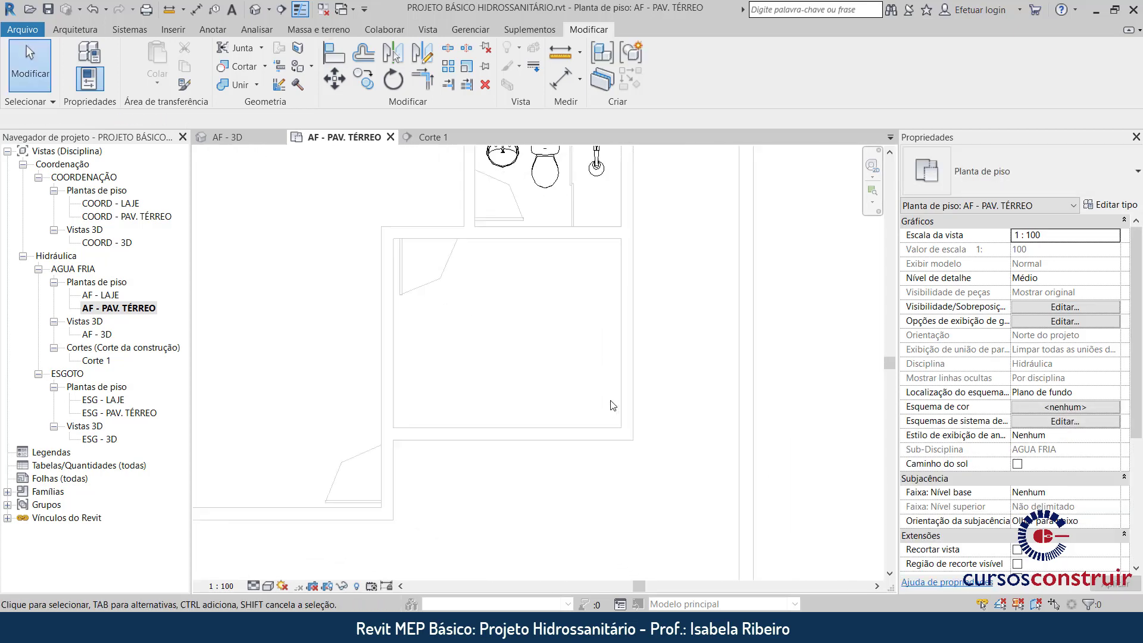
{"action": "scroll", "coordinate": [613, 402], "scroll_direction": "up", "scroll_amount": 1}
{"action": "scroll", "coordinate": [628, 414], "scroll_direction": "up", "scroll_amount": 2}
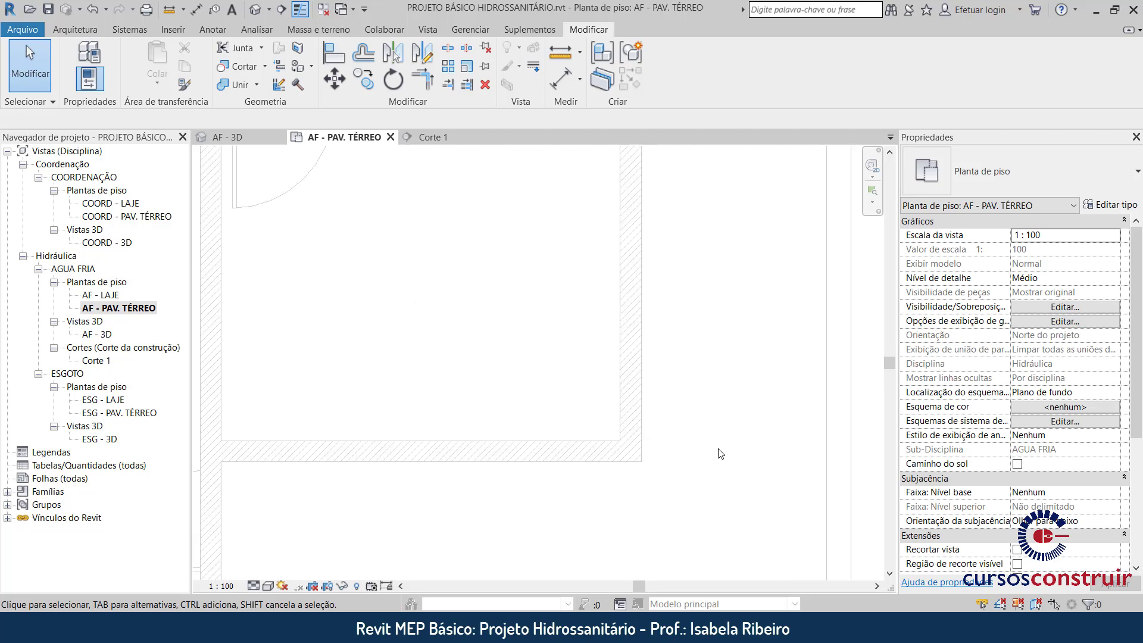
{"action": "key", "text": "alt+Tab"}
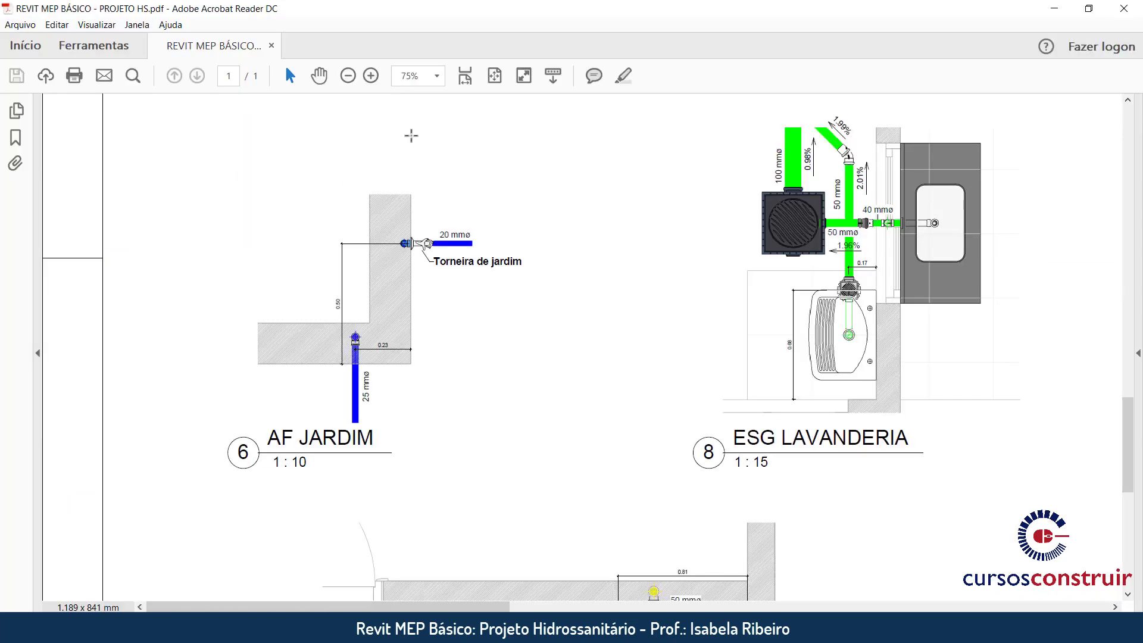
View the PDF at 100% to read the AF JARDIM faucet's 0.50 height, then return to Revit
{"action": "left_click", "coordinate": [371, 75]}
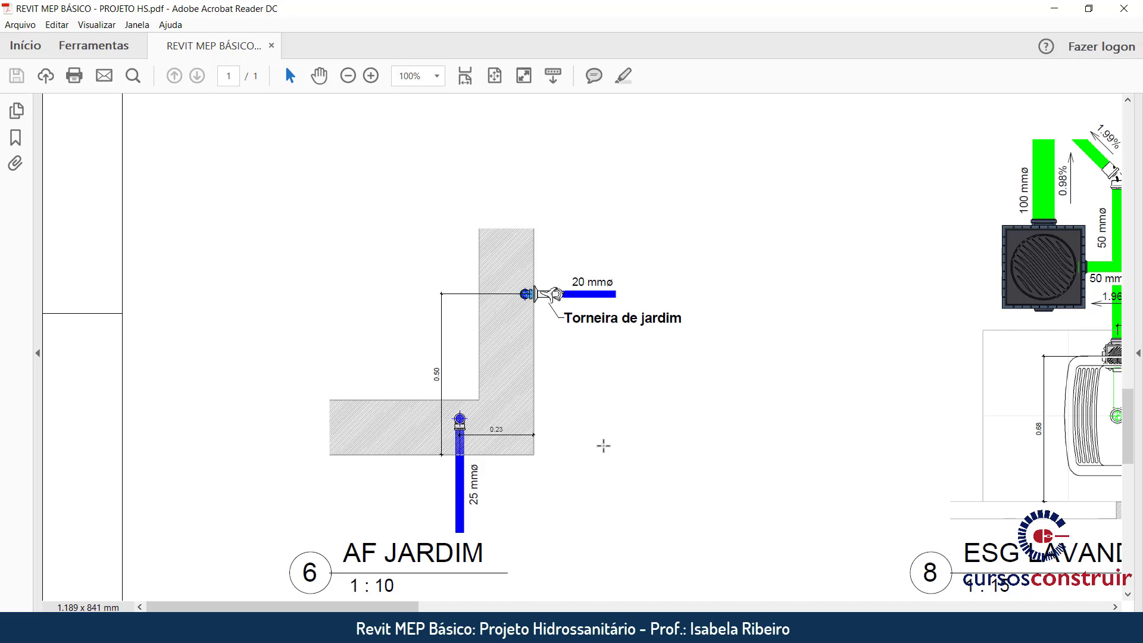
{"action": "scroll", "coordinate": [605, 432], "scroll_direction": "down", "scroll_amount": 1}
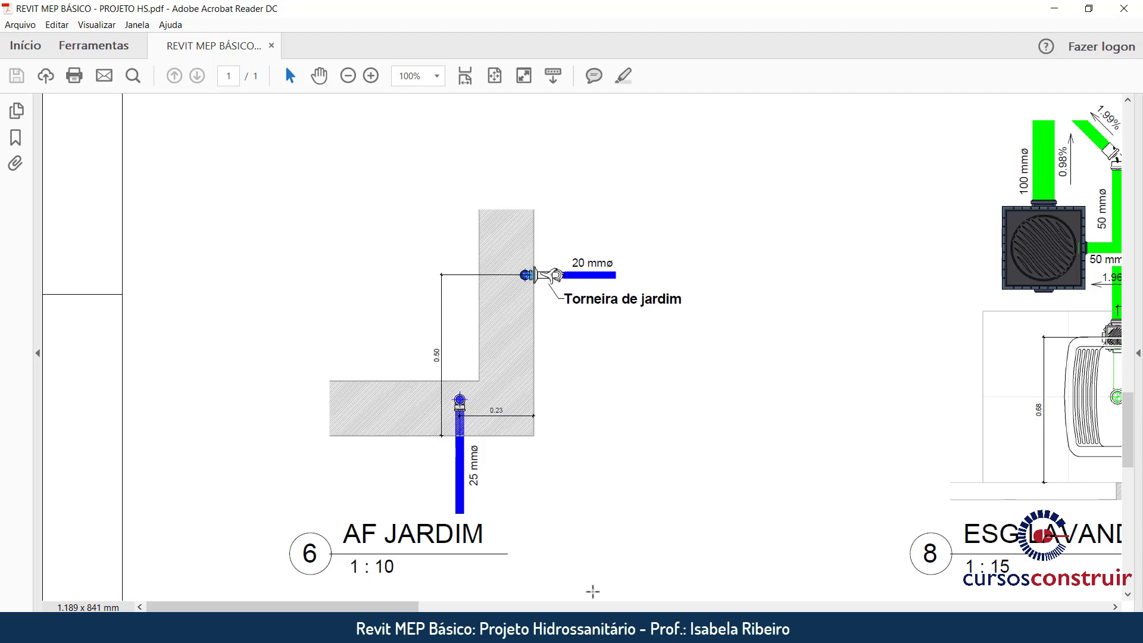
{"action": "key", "text": "alt+Tab"}
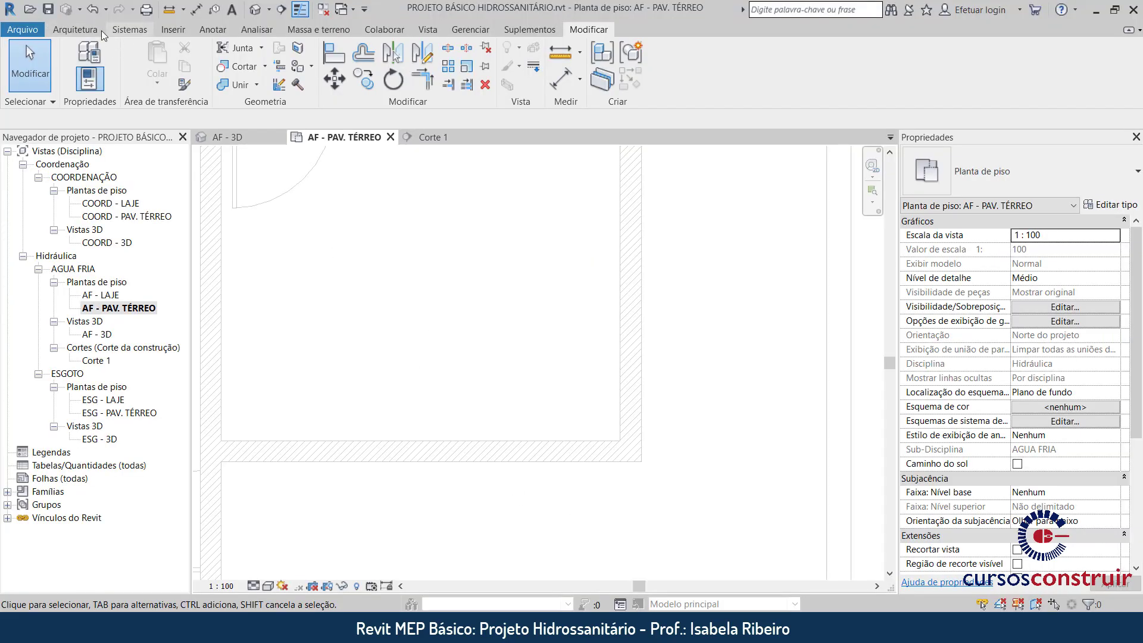
Place a 1/2" Torneira para jardim 1130 faucet on the outer wall face
{"action": "left_click", "coordinate": [129, 29]}
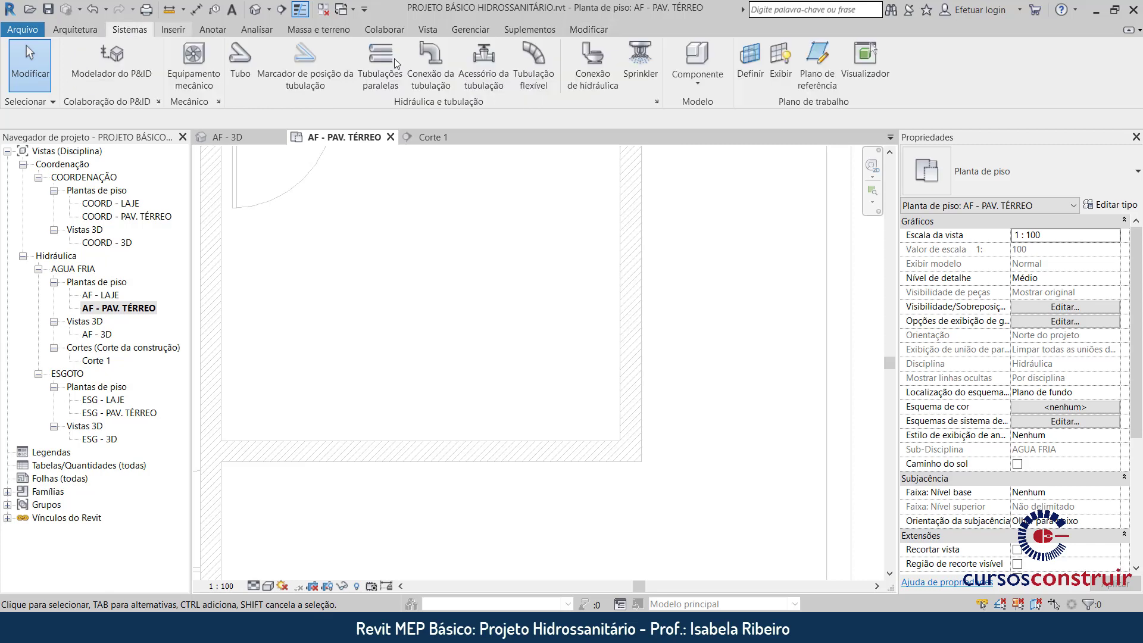
{"action": "left_click", "coordinate": [604, 77]}
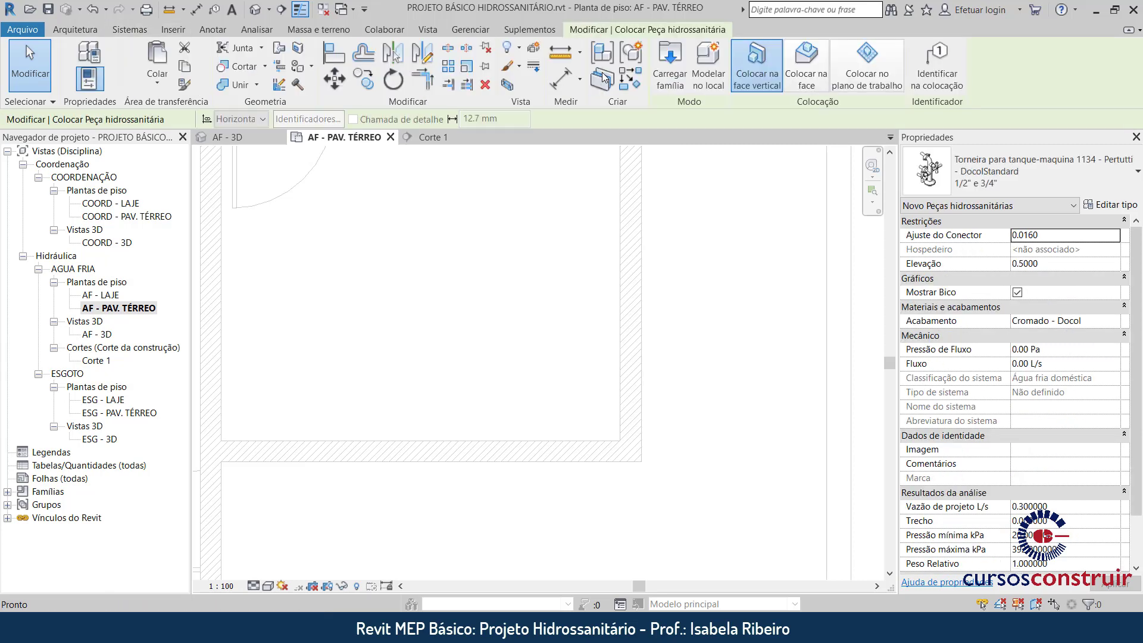
{"action": "left_click", "coordinate": [955, 166]}
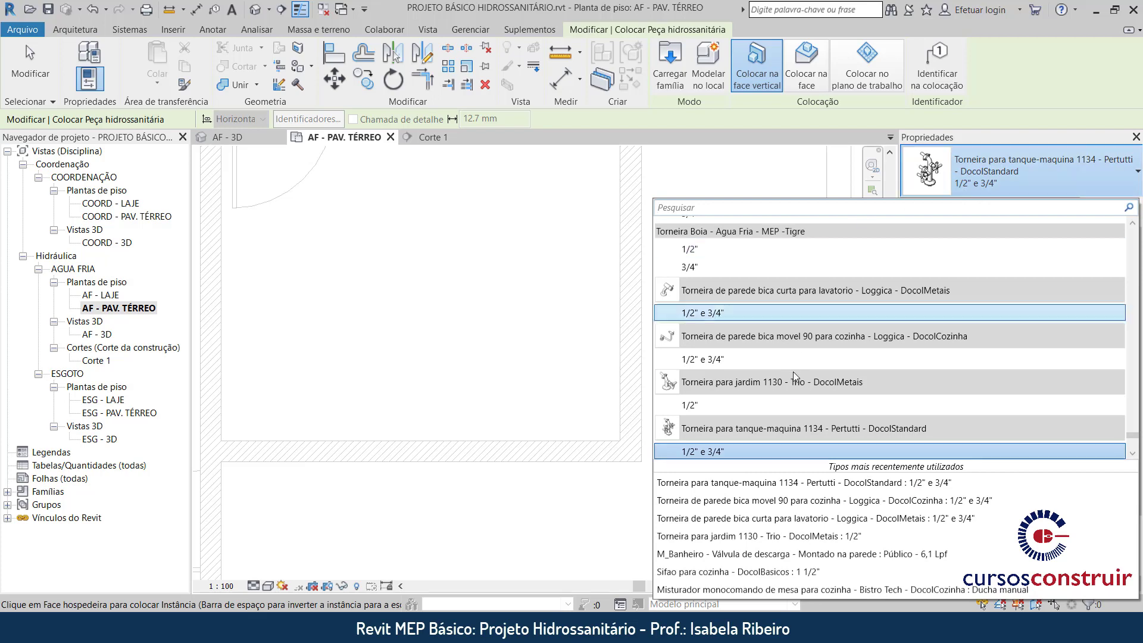
{"action": "left_click", "coordinate": [738, 402]}
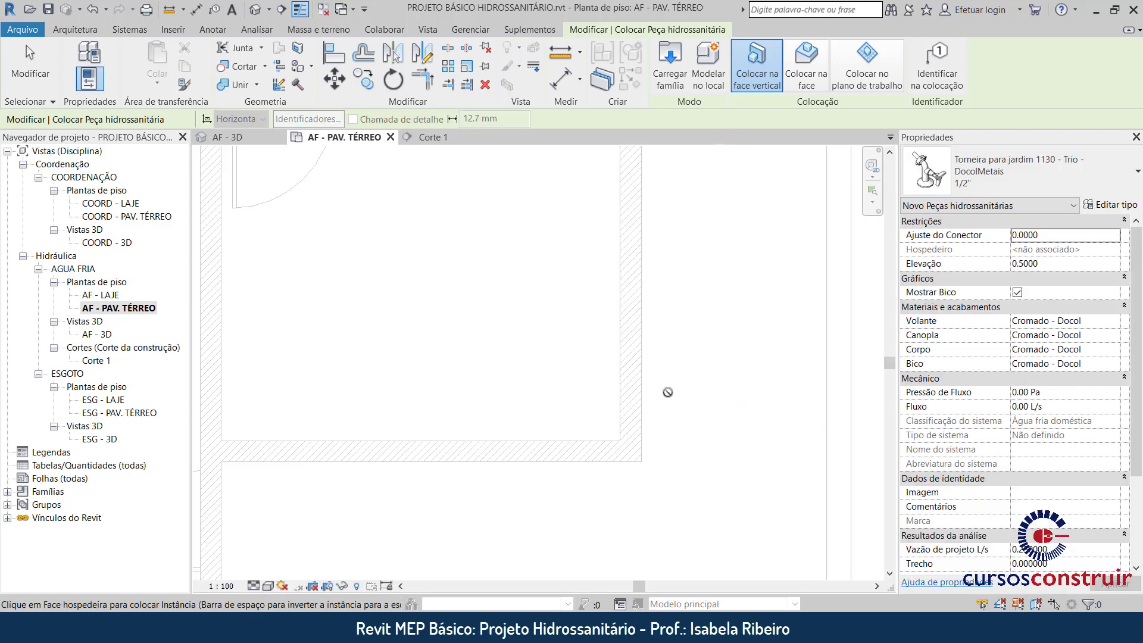
{"action": "scroll", "coordinate": [655, 417], "scroll_direction": "up", "scroll_amount": 3}
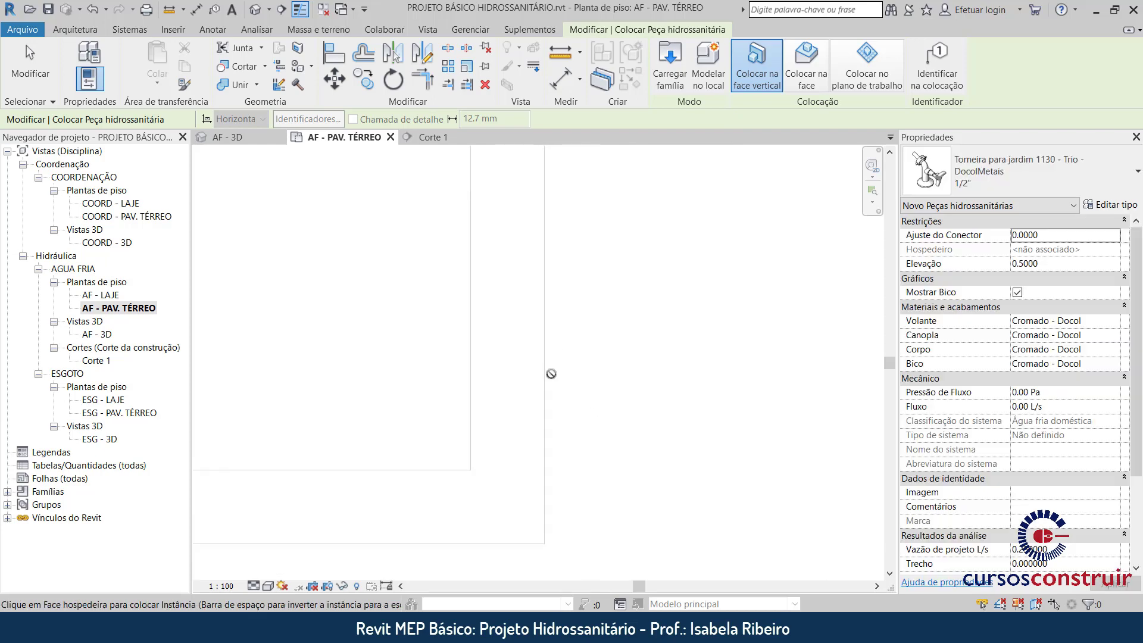
{"action": "left_click", "coordinate": [547, 373]}
{"action": "key", "text": "Escape"}
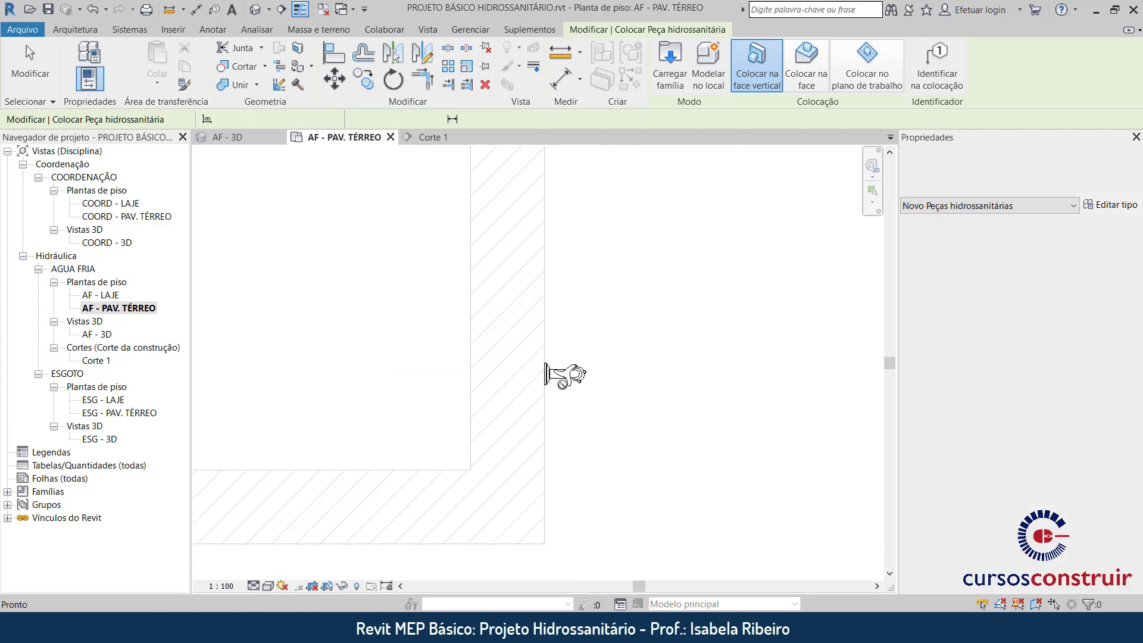
{"action": "key", "text": "Escape"}
Dimension the garden faucet from the wall edge and set that distance to 0.5
{"action": "left_click", "coordinate": [603, 25]}
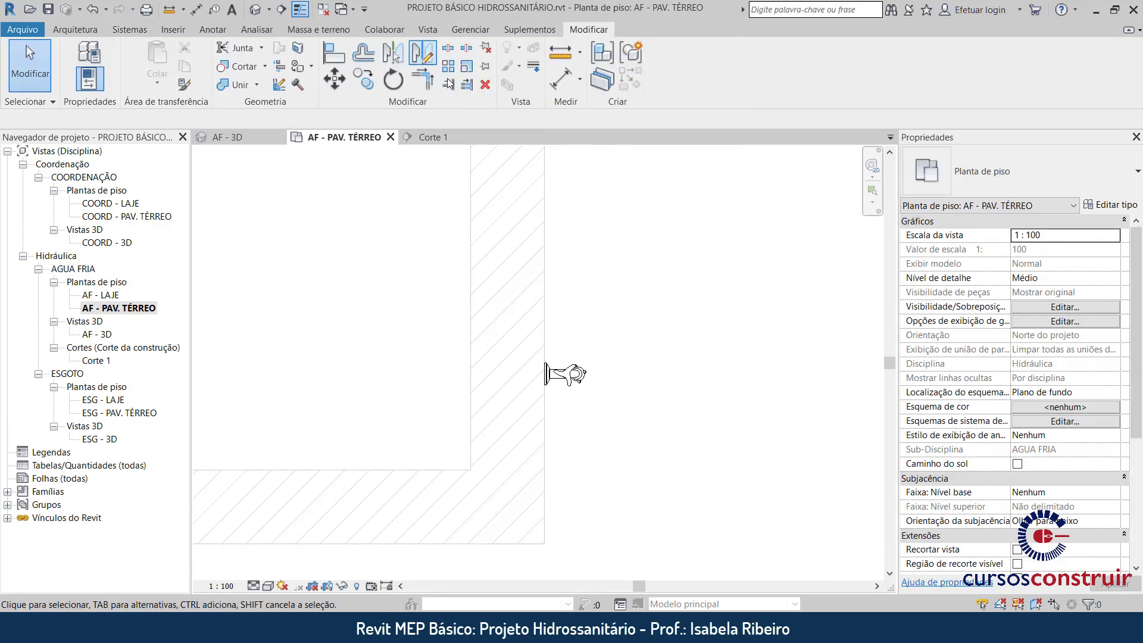
{"action": "left_click", "coordinate": [553, 82]}
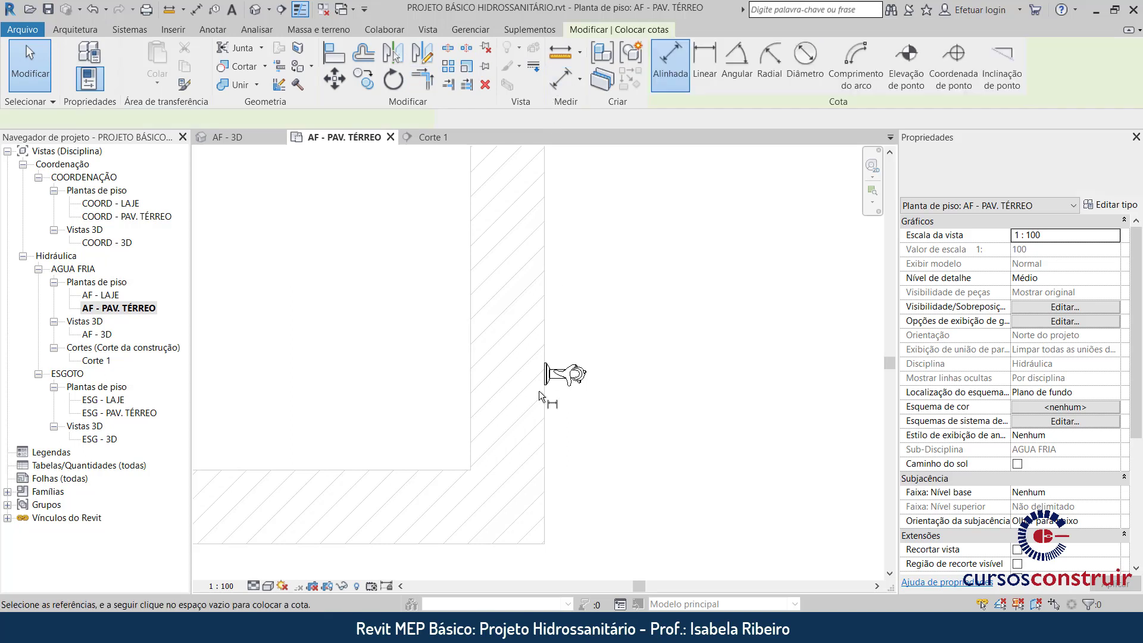
{"action": "left_click", "coordinate": [480, 545]}
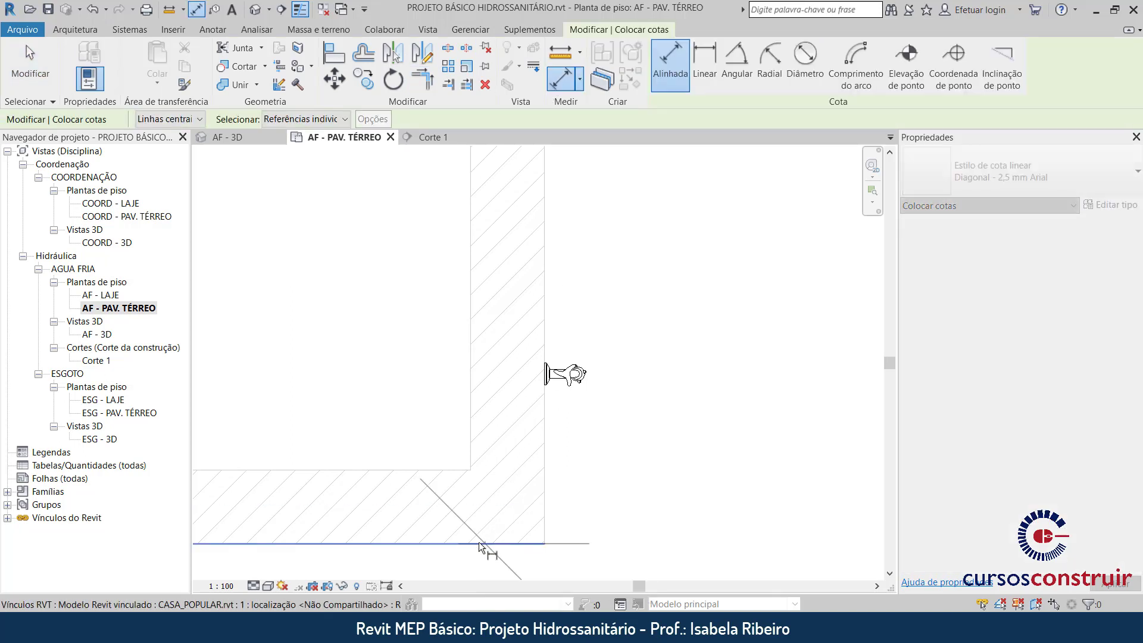
{"action": "left_click", "coordinate": [560, 371]}
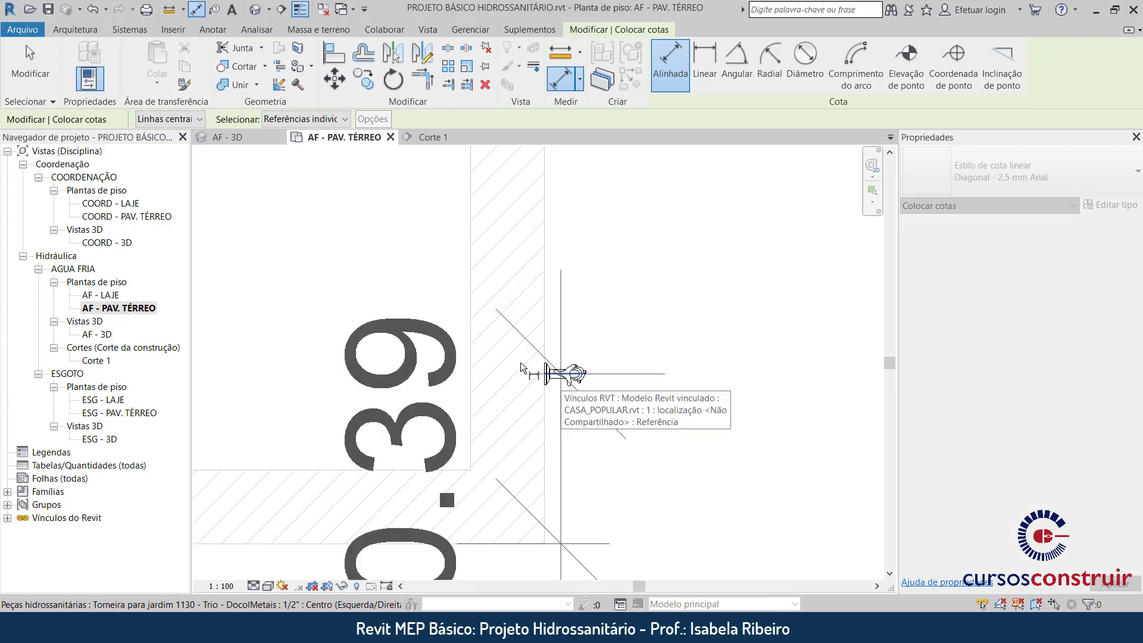
{"action": "left_click", "coordinate": [333, 330]}
{"action": "key", "text": "Escape"}
{"action": "key", "text": "Escape"}
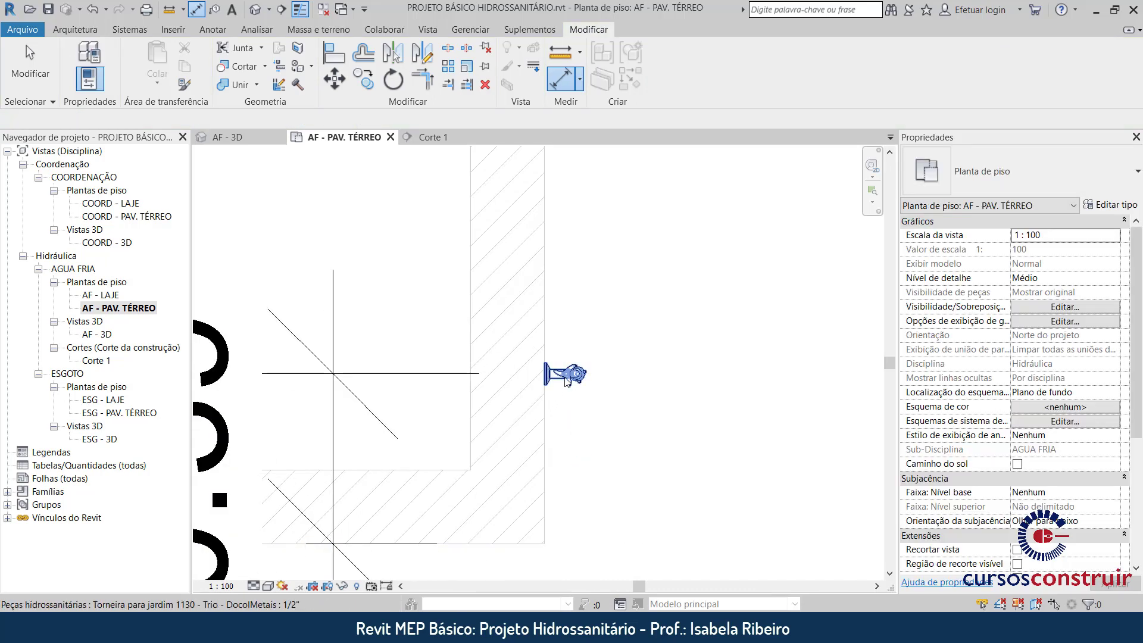
{"action": "left_click", "coordinate": [562, 374]}
{"action": "left_click", "coordinate": [254, 456]}
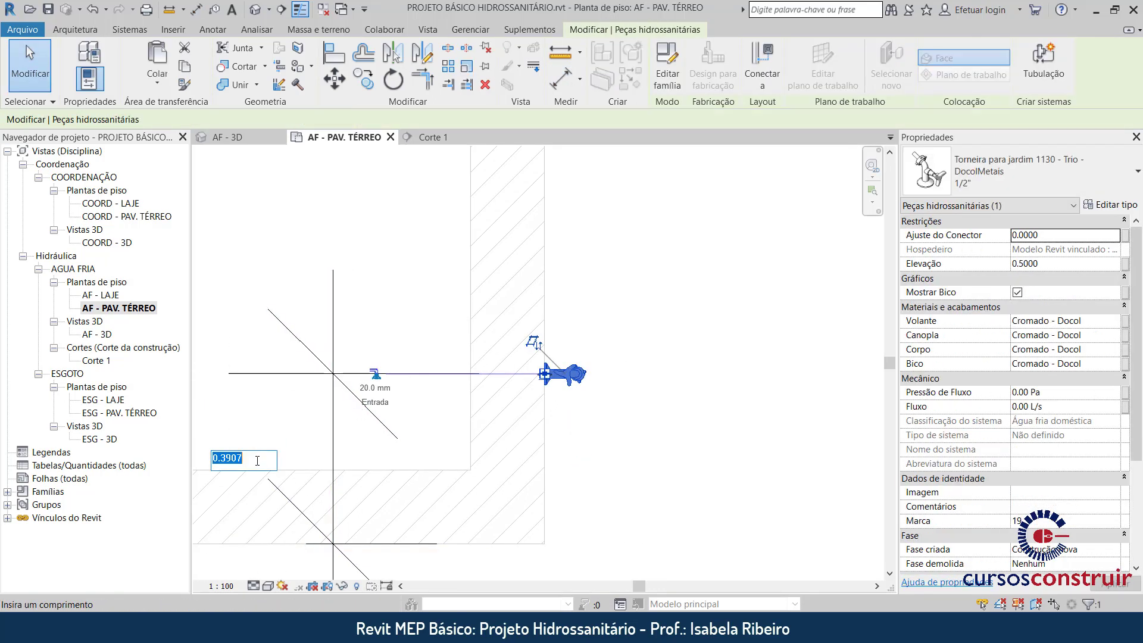
{"action": "type", "text": "0.5"}
{"action": "key", "text": "Return"}
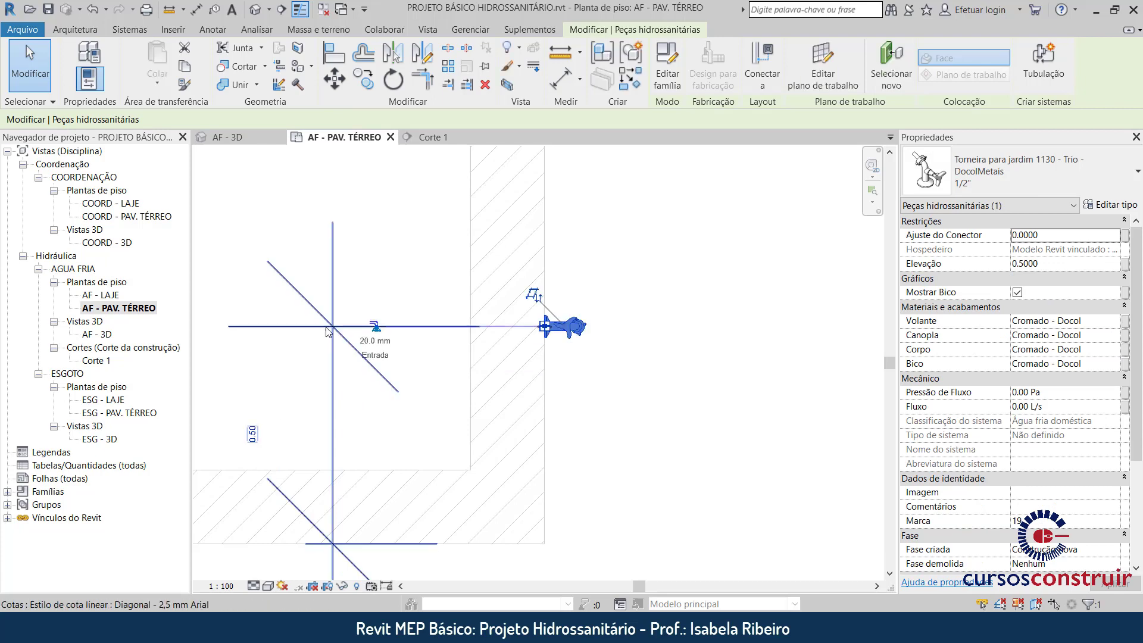
{"action": "key", "text": "Escape"}
Check the garden faucet's properties to confirm elevation 0.5000
{"action": "key", "text": "d"}
{"action": "key", "text": "i"}
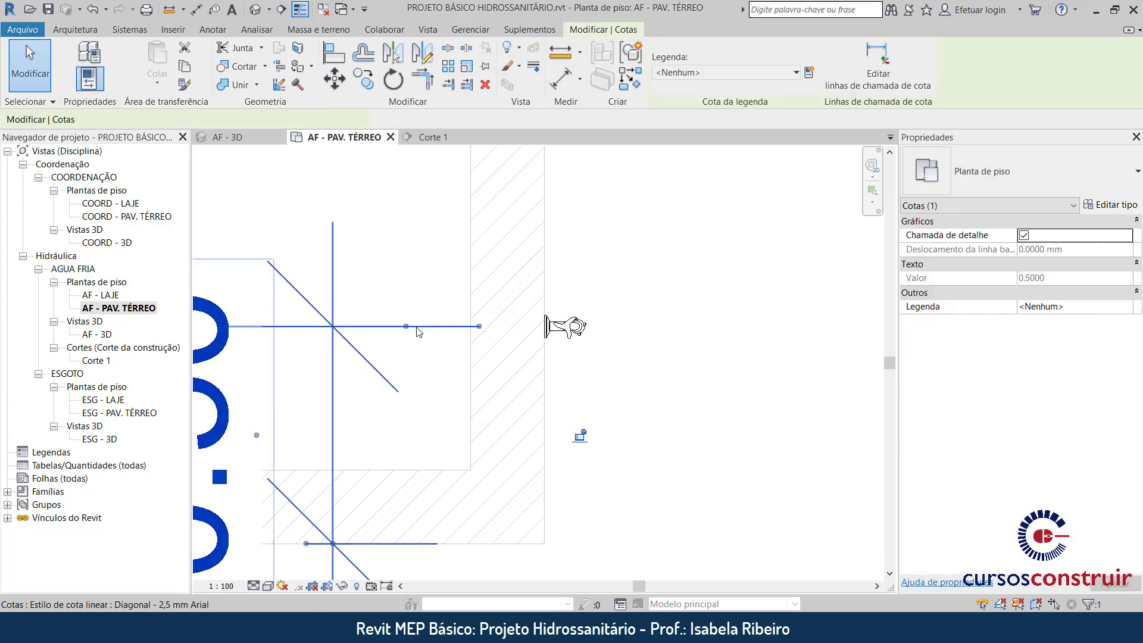
{"action": "key", "text": "Escape"}
{"action": "left_click", "coordinate": [555, 327]}
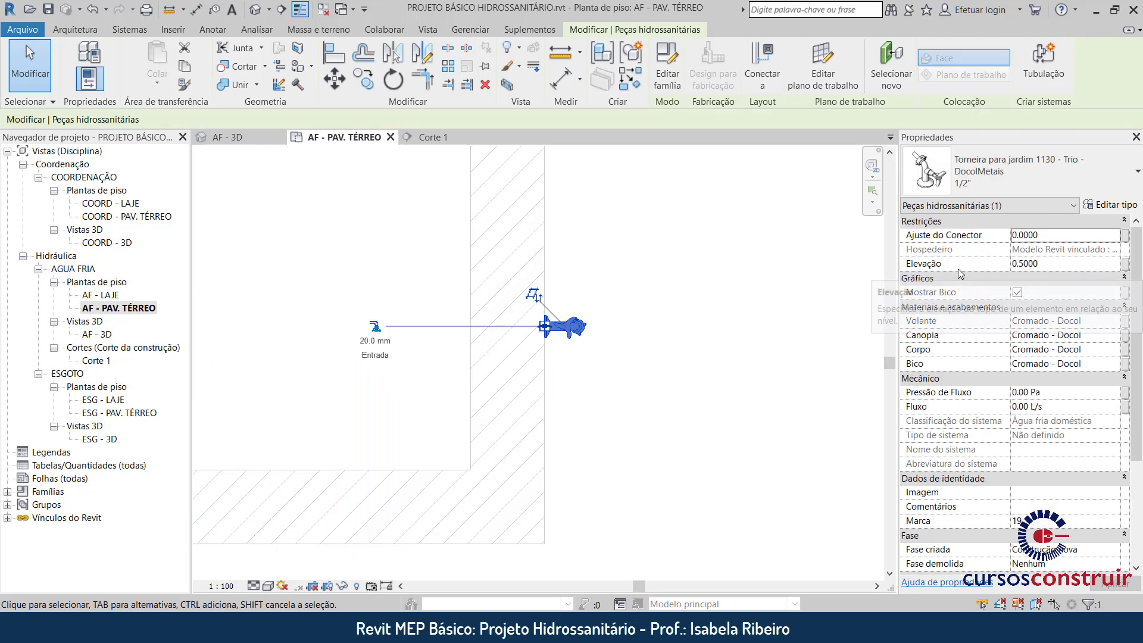
{"action": "left_click", "coordinate": [714, 346]}
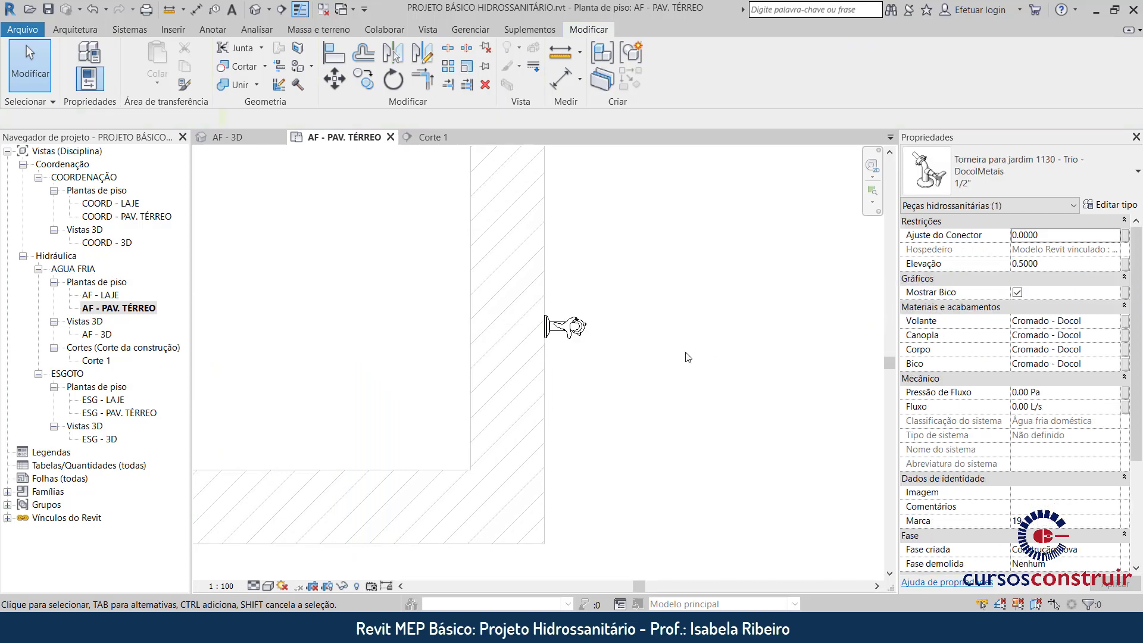
Open the Corte 1 section and zoom in on the garden faucet
{"action": "double_click", "coordinate": [97, 361]}
{"action": "scroll", "coordinate": [385, 412], "scroll_direction": "down", "scroll_amount": 2}
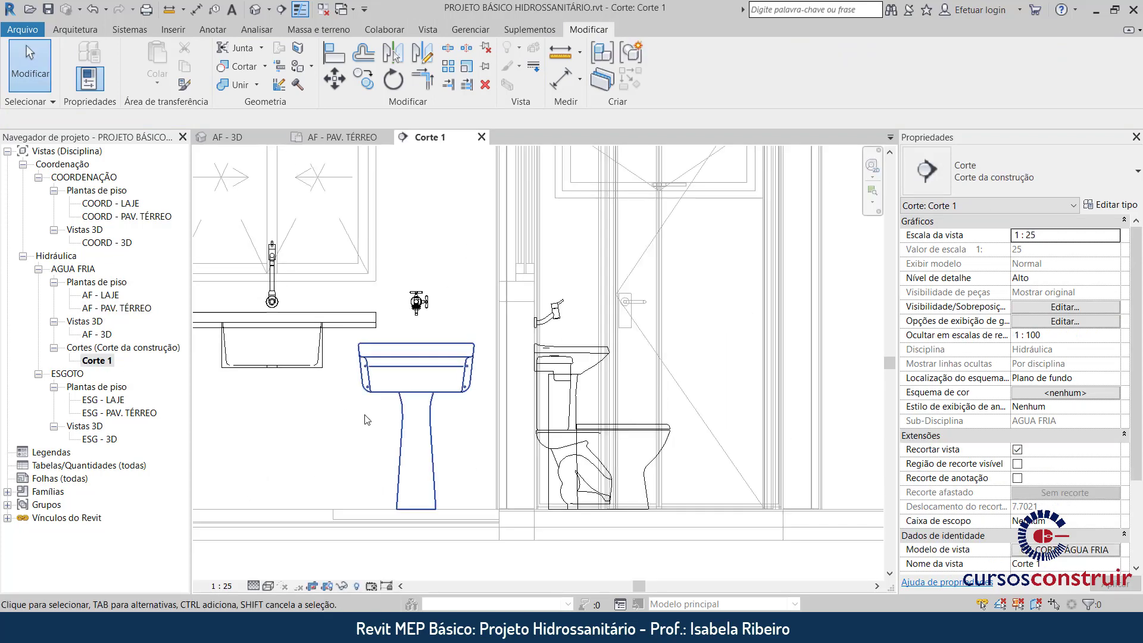
{"action": "scroll", "coordinate": [385, 413], "scroll_direction": "down", "scroll_amount": 2}
{"action": "middle_click_drag", "start_coordinate": [384, 413], "coordinate": [251, 373]}
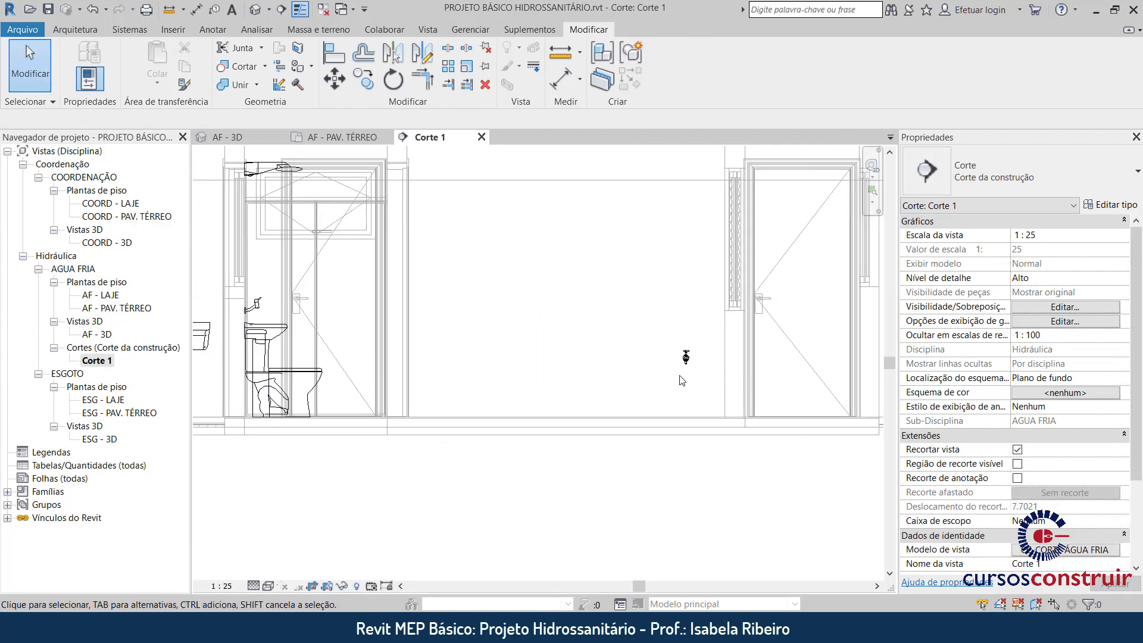
{"action": "scroll", "coordinate": [738, 417], "scroll_direction": "up", "scroll_amount": 3}
{"action": "middle_click_drag", "start_coordinate": [714, 416], "coordinate": [624, 424]}
{"action": "scroll", "coordinate": [624, 424], "scroll_direction": "up", "scroll_amount": 1}
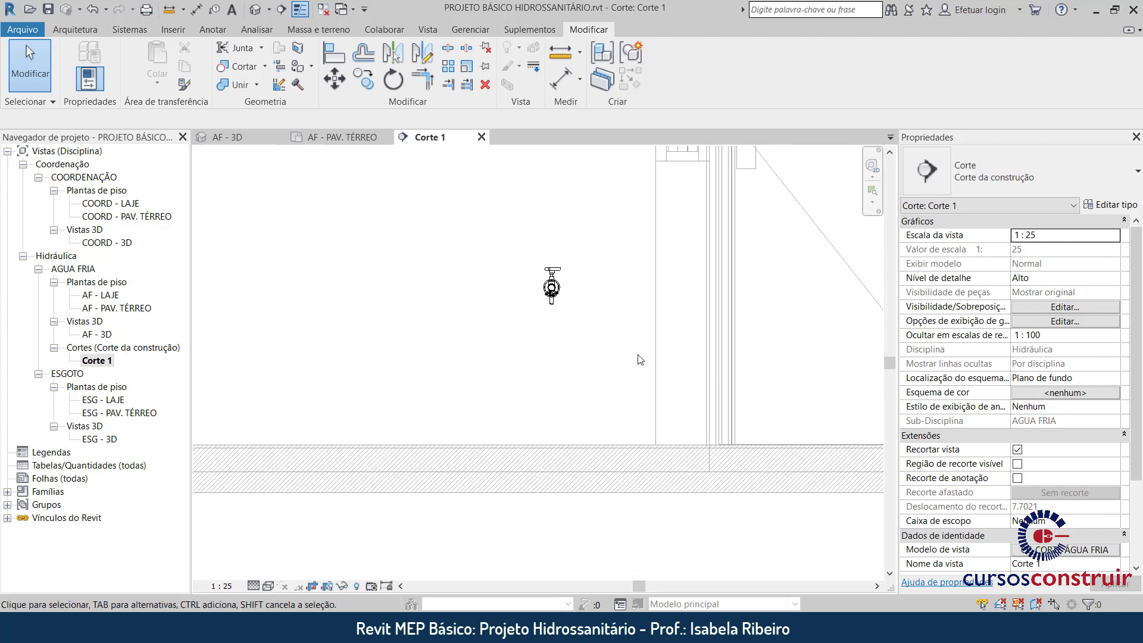
Add an aligned dimension from faucet to floor, confirm 0.50, then delete it
{"action": "left_click", "coordinate": [564, 91]}
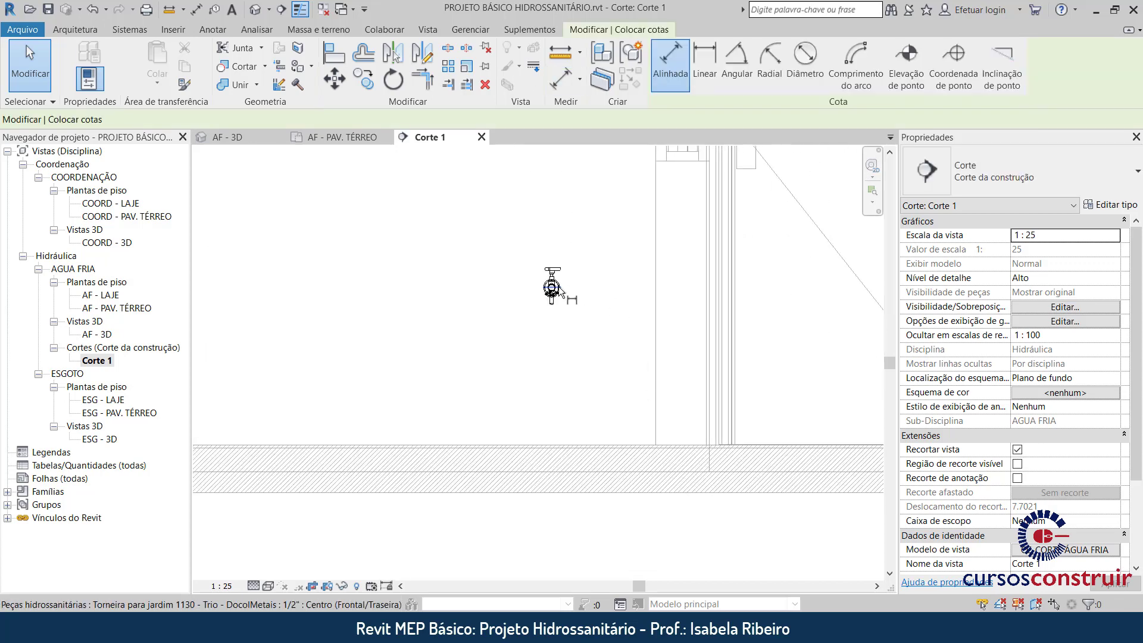
{"action": "left_click", "coordinate": [566, 288]}
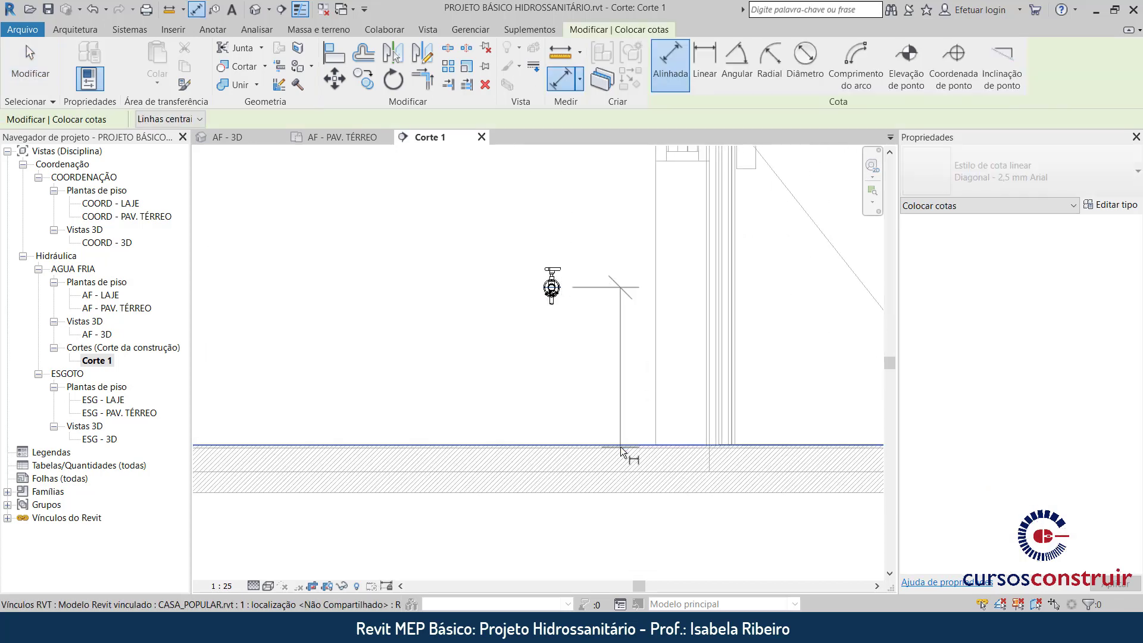
{"action": "left_click", "coordinate": [620, 445]}
{"action": "left_click", "coordinate": [621, 362]}
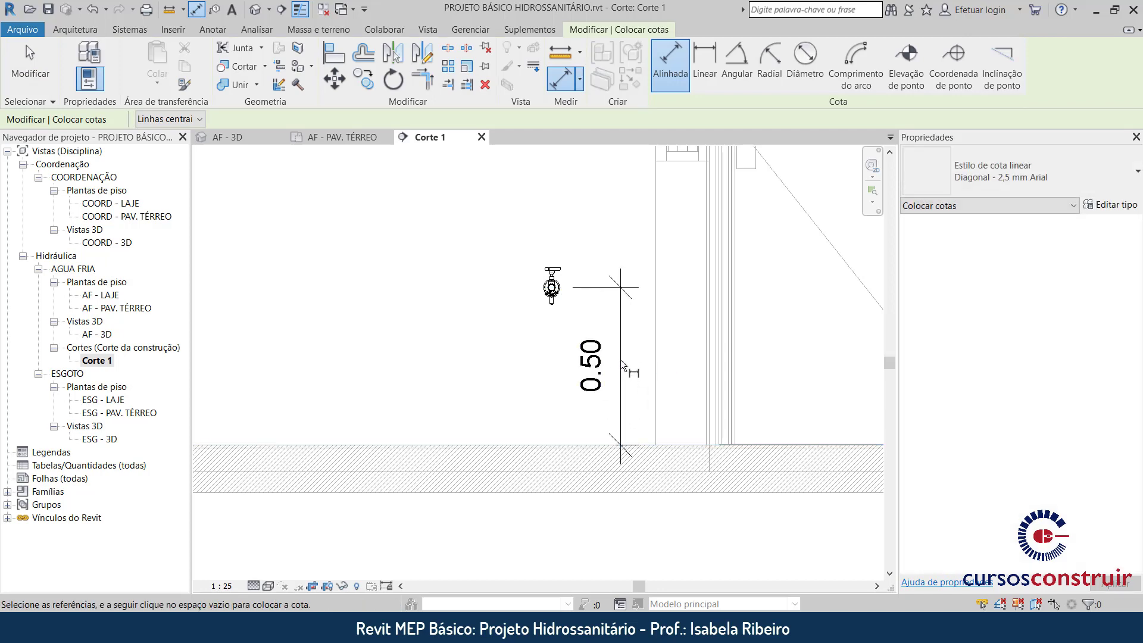
{"action": "key", "text": "Escape"}
{"action": "key", "text": "Escape"}
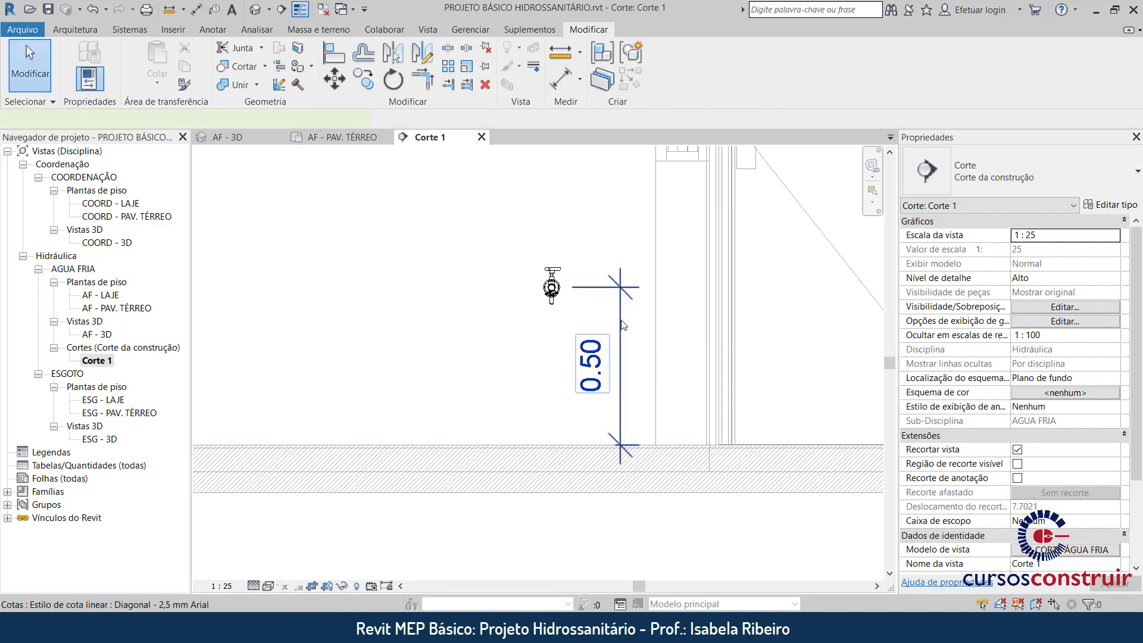
{"action": "left_click", "coordinate": [621, 326]}
{"action": "key", "text": "Delete"}
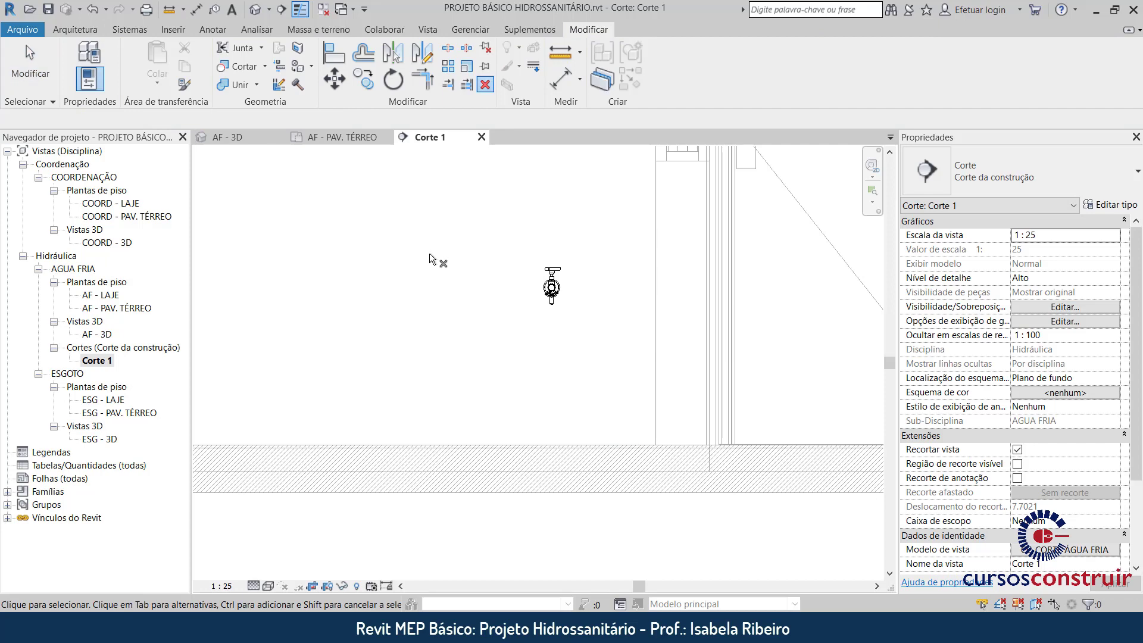
Open the AF - 3D view and zoom and pan to inspect the fixtures and faucets
{"action": "double_click", "coordinate": [97, 334]}
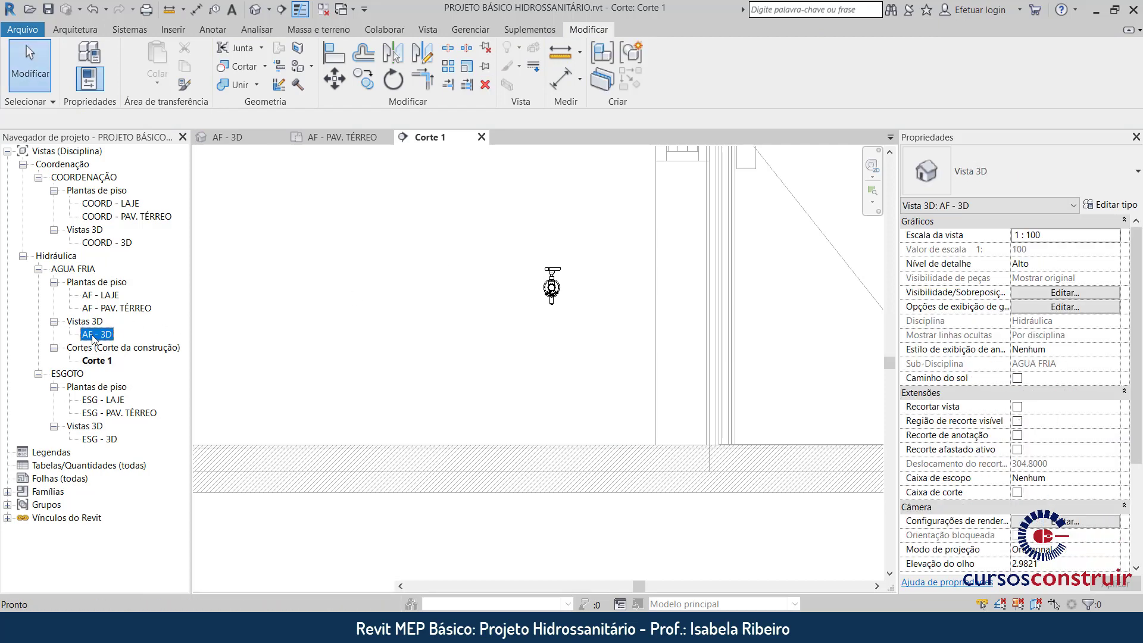
{"action": "scroll", "coordinate": [581, 472], "scroll_direction": "up", "scroll_amount": 1}
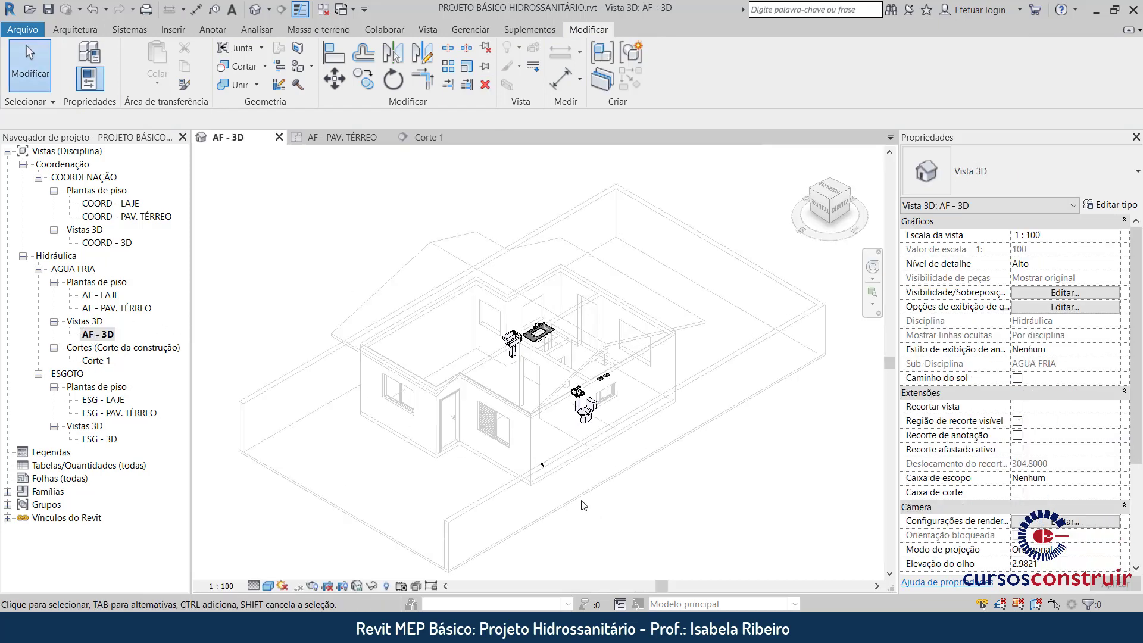
{"action": "scroll", "coordinate": [565, 467], "scroll_direction": "up", "scroll_amount": 2}
{"action": "scroll", "coordinate": [556, 477], "scroll_direction": "up", "scroll_amount": 3}
{"action": "scroll", "coordinate": [554, 484], "scroll_direction": "up", "scroll_amount": 1}
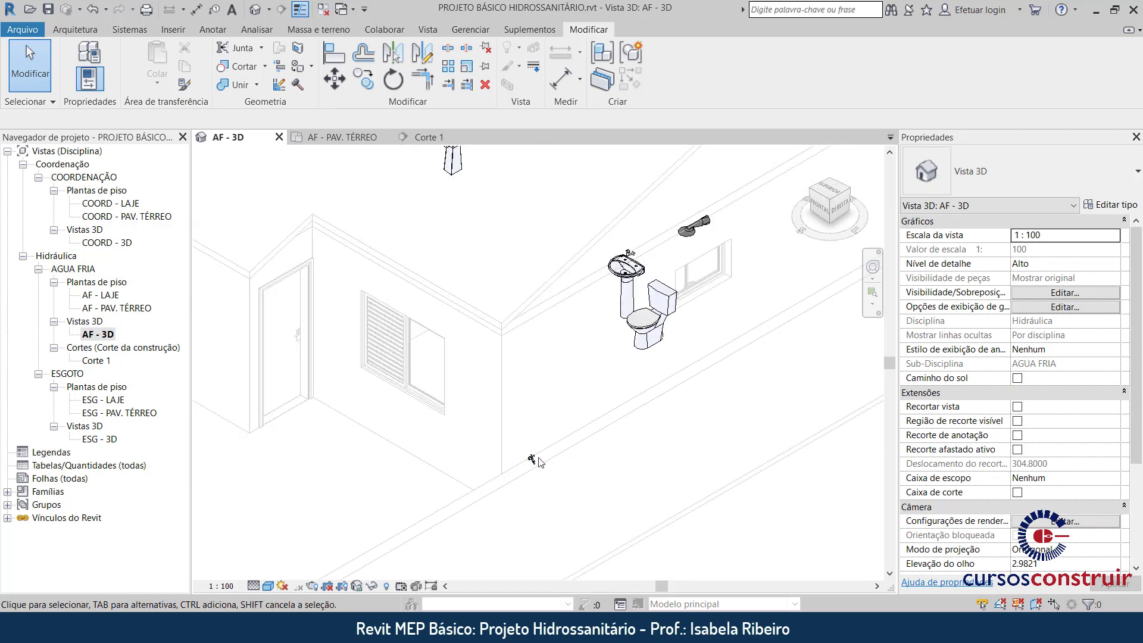
{"action": "scroll", "coordinate": [542, 458], "scroll_direction": "up", "scroll_amount": 2}
{"action": "scroll", "coordinate": [542, 458], "scroll_direction": "up", "scroll_amount": 2}
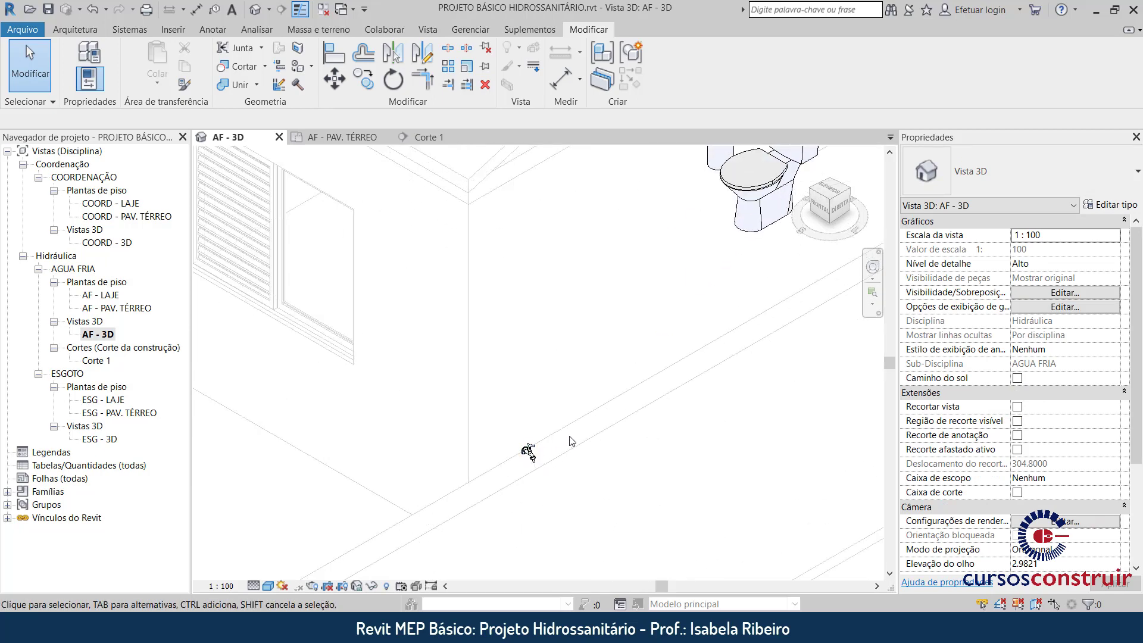
{"action": "scroll", "coordinate": [523, 453], "scroll_direction": "down", "scroll_amount": 2}
{"action": "scroll", "coordinate": [524, 465], "scroll_direction": "down", "scroll_amount": 2}
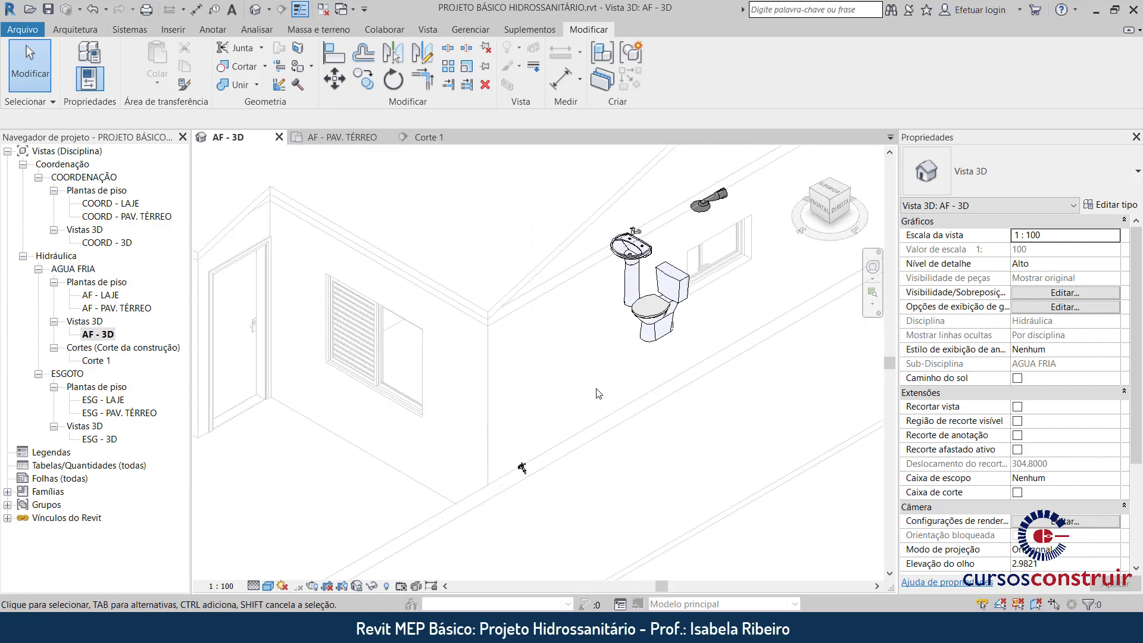
{"action": "scroll", "coordinate": [523, 476], "scroll_direction": "down", "scroll_amount": 1}
{"action": "scroll", "coordinate": [523, 512], "scroll_direction": "down", "scroll_amount": 2}
{"action": "scroll", "coordinate": [607, 342], "scroll_direction": "up", "scroll_amount": 1}
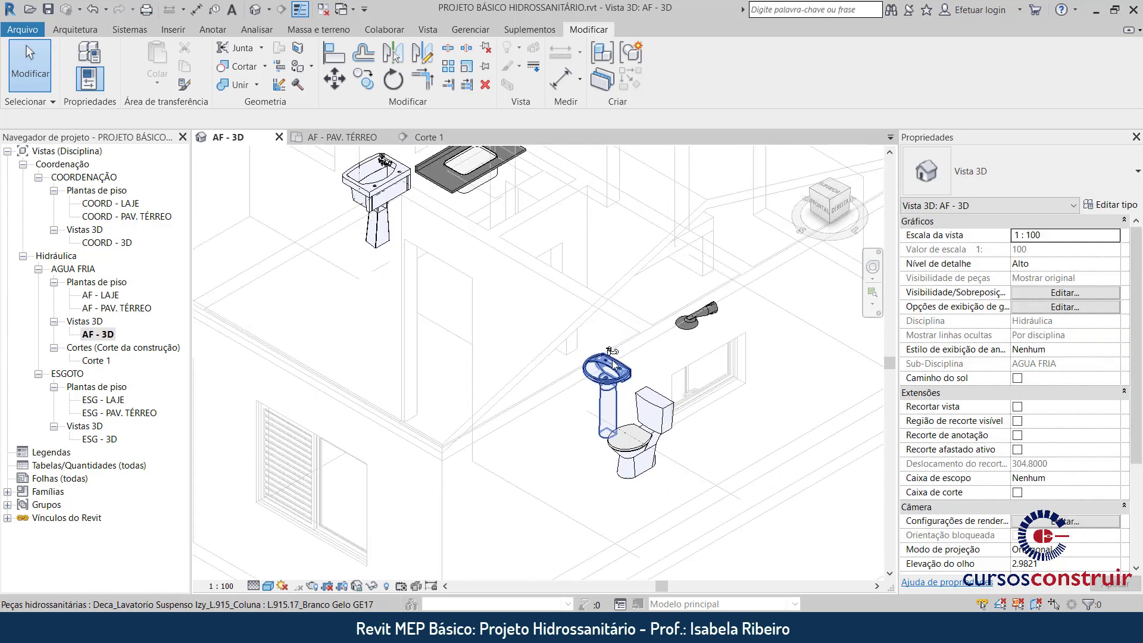
{"action": "scroll", "coordinate": [610, 349], "scroll_direction": "up", "scroll_amount": 1}
{"action": "scroll", "coordinate": [616, 354], "scroll_direction": "up", "scroll_amount": 1}
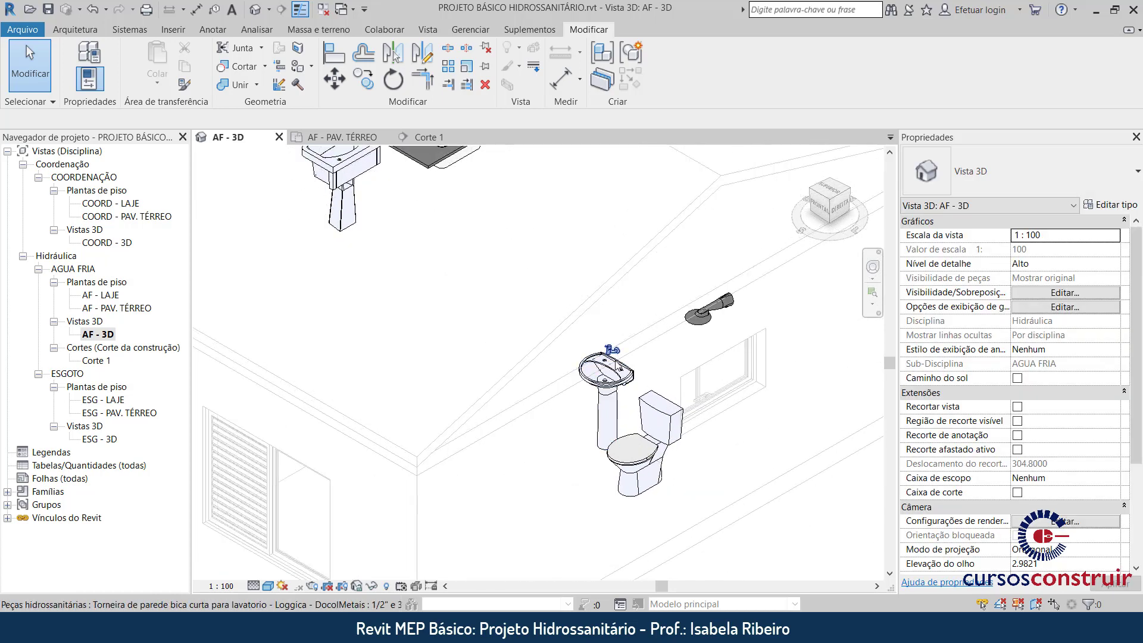
{"action": "middle_click_drag", "start_coordinate": [460, 233], "coordinate": [484, 327]}
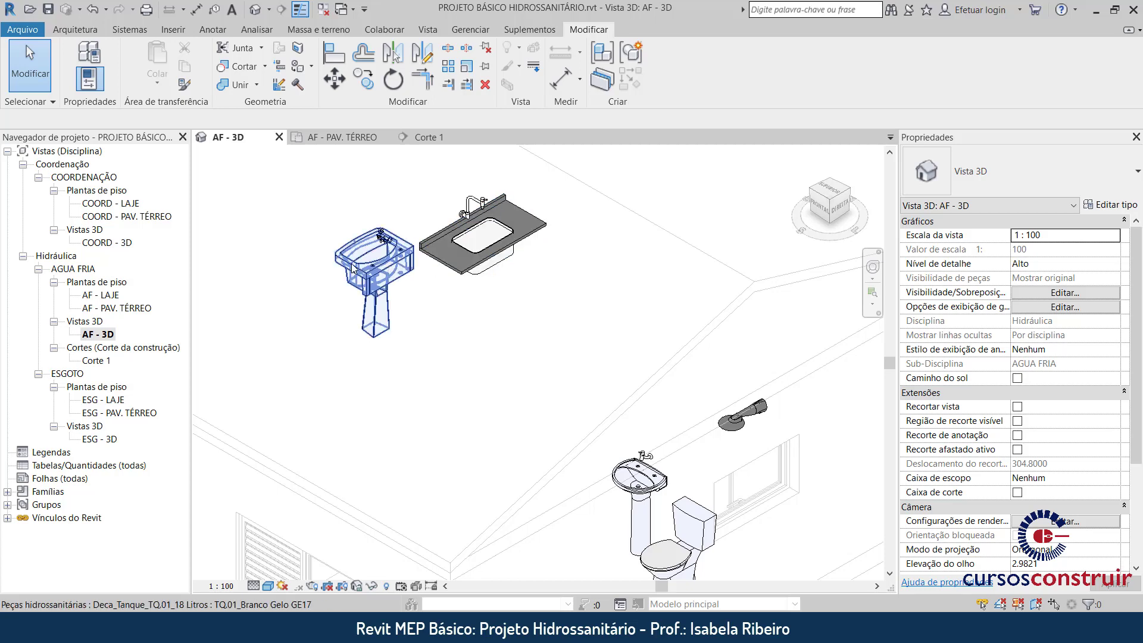
{"action": "scroll", "coordinate": [483, 345], "scroll_direction": "down", "scroll_amount": 1}
{"action": "scroll", "coordinate": [484, 334], "scroll_direction": "down", "scroll_amount": 1}
{"action": "middle_click_drag", "start_coordinate": [484, 334], "coordinate": [482, 348]}
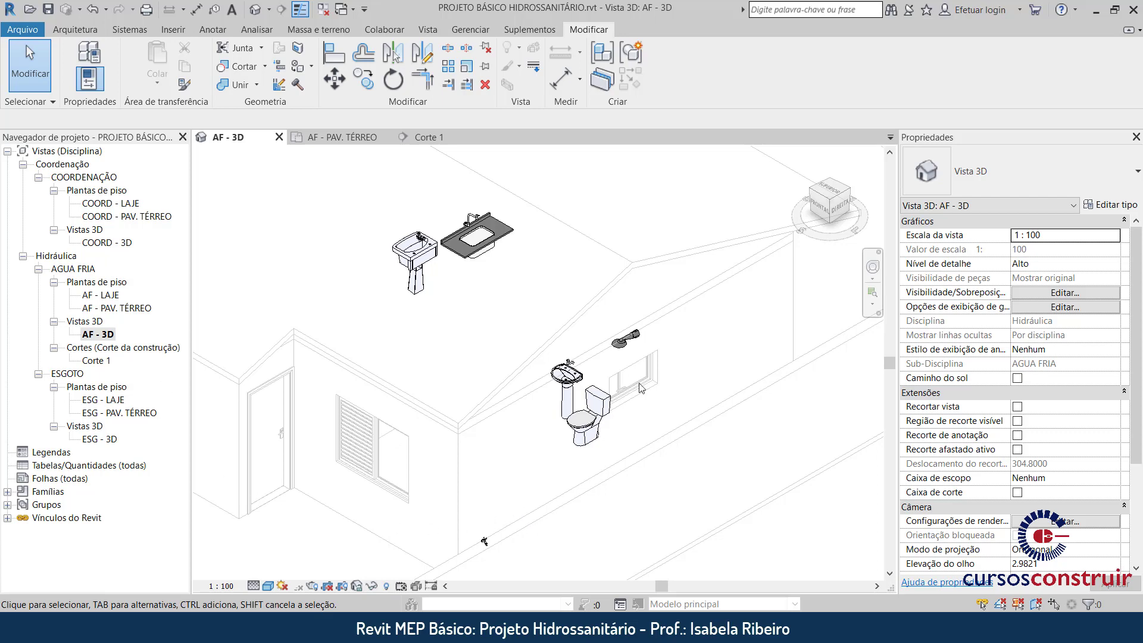
{"action": "double_click", "coordinate": [104, 440]}
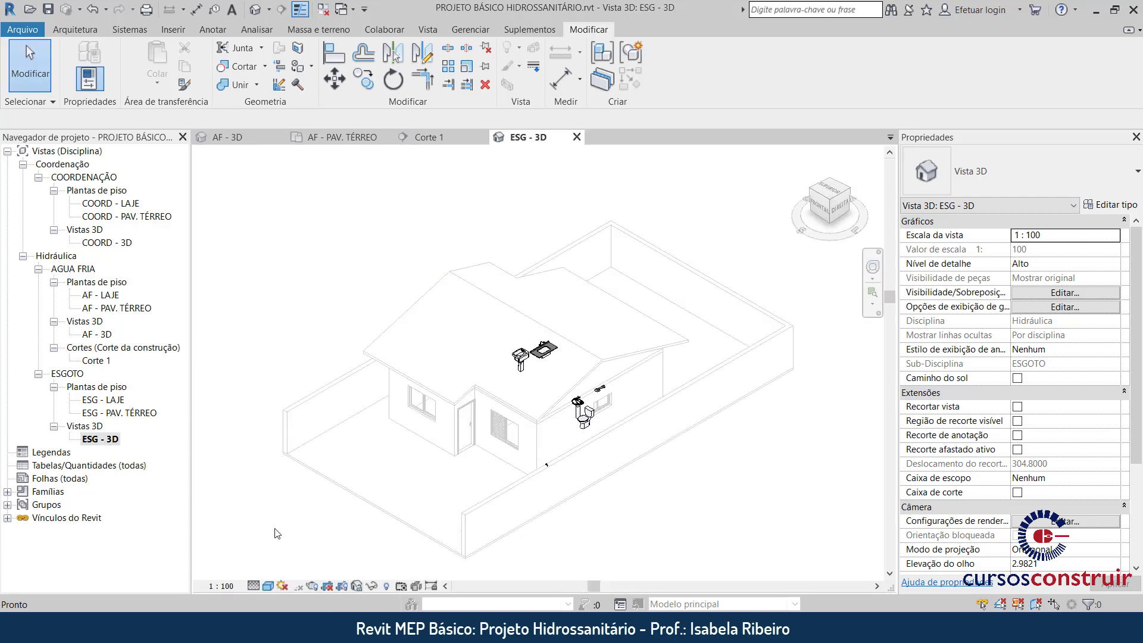
{"action": "scroll", "coordinate": [566, 423], "scroll_direction": "up", "scroll_amount": 3}
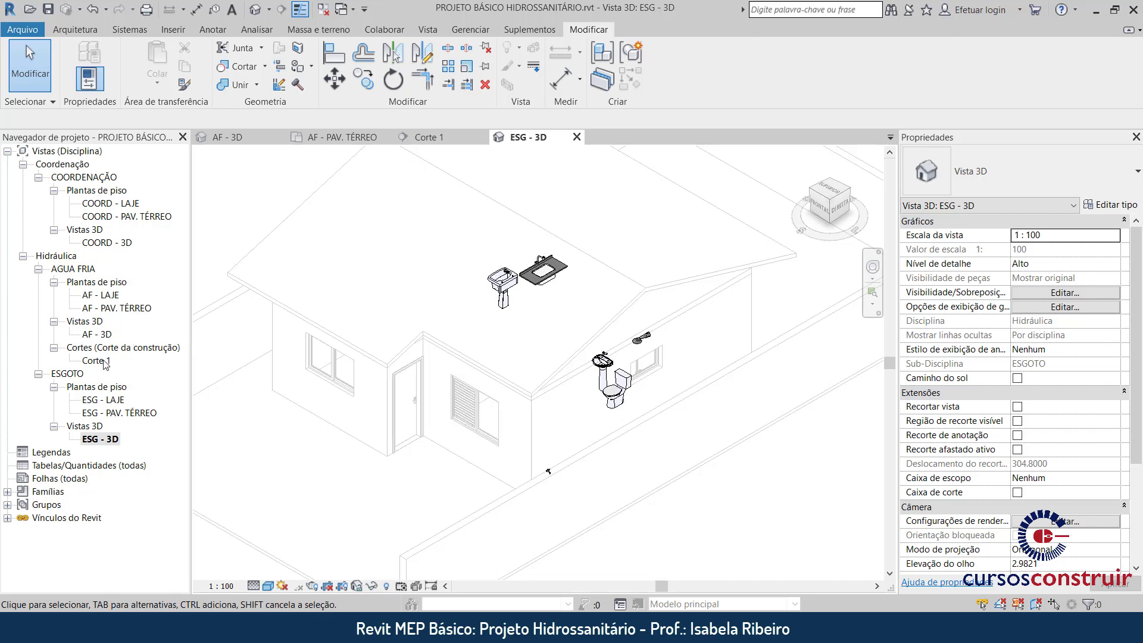
{"action": "double_click", "coordinate": [108, 335]}
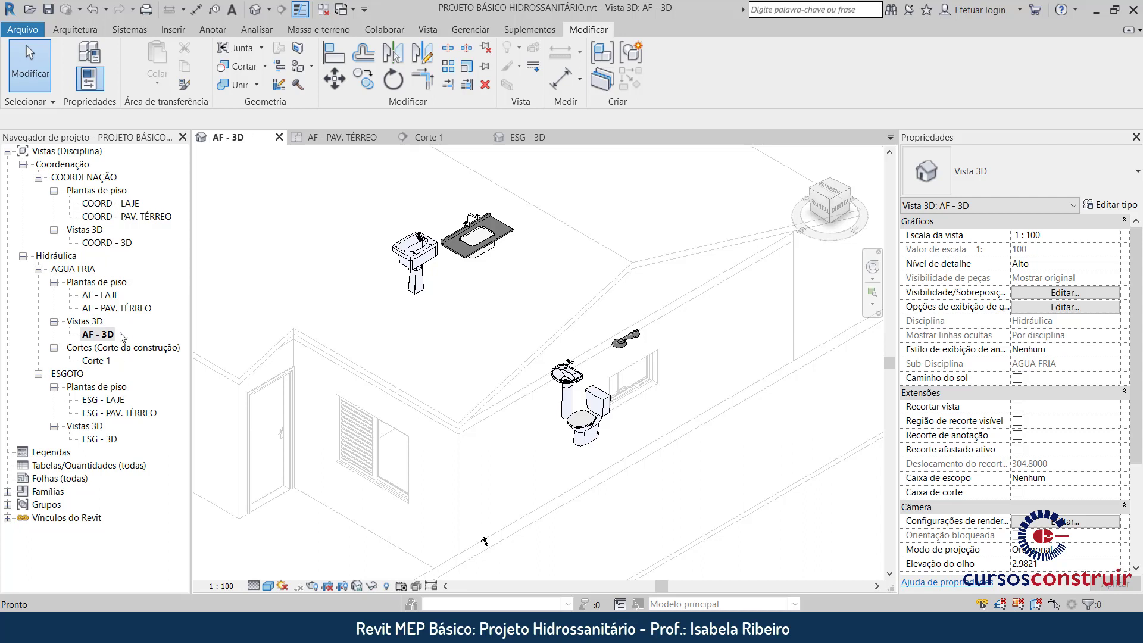
Set the garden faucet's Comments to AF
{"action": "left_click", "coordinate": [485, 543]}
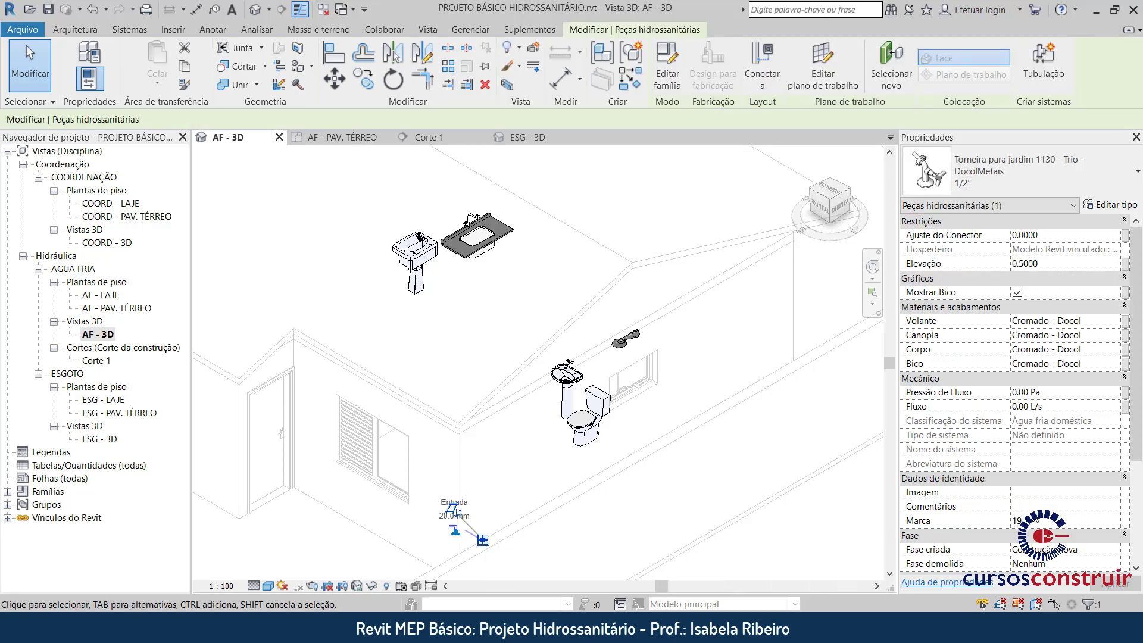
{"action": "left_click", "coordinate": [1034, 507]}
{"action": "type", "text": "AF"}
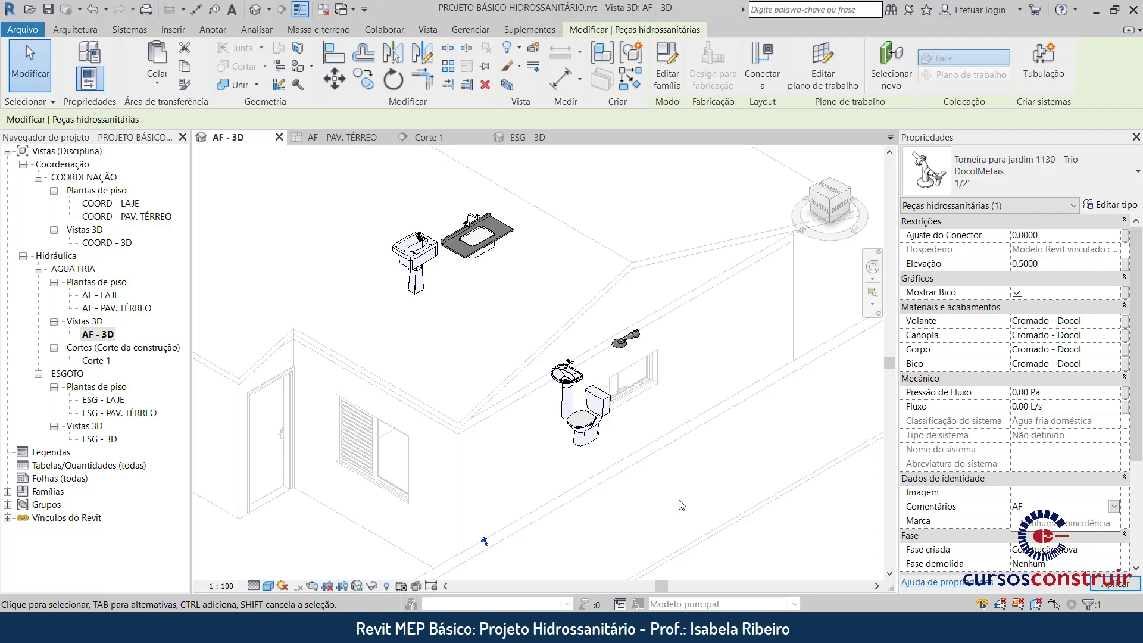
{"action": "key", "text": "Return"}
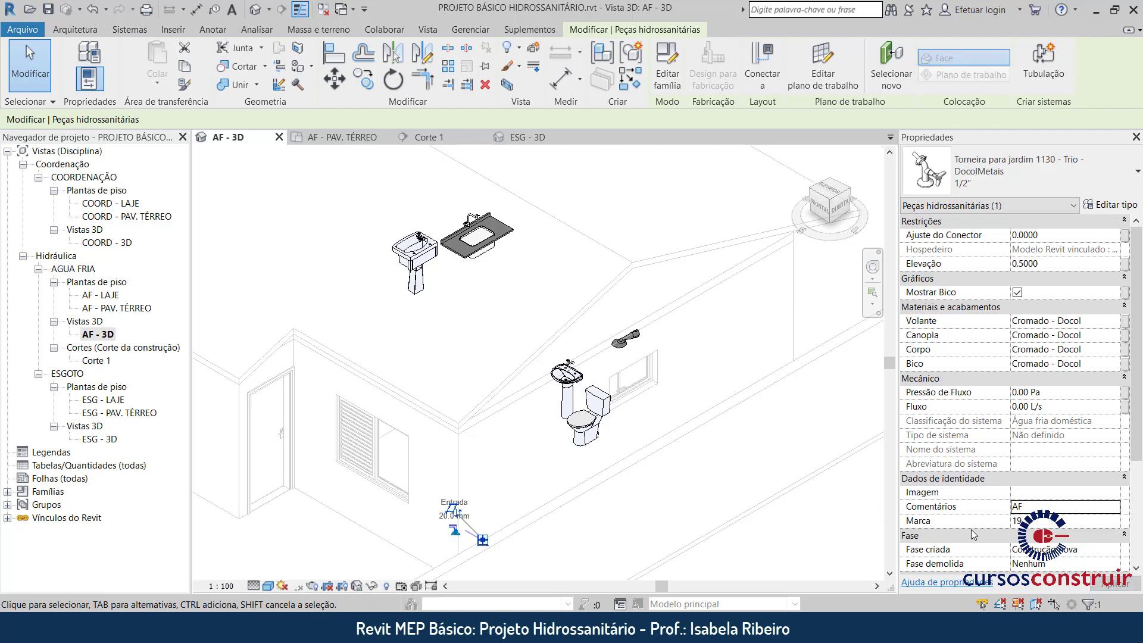
{"action": "key", "text": "Escape"}
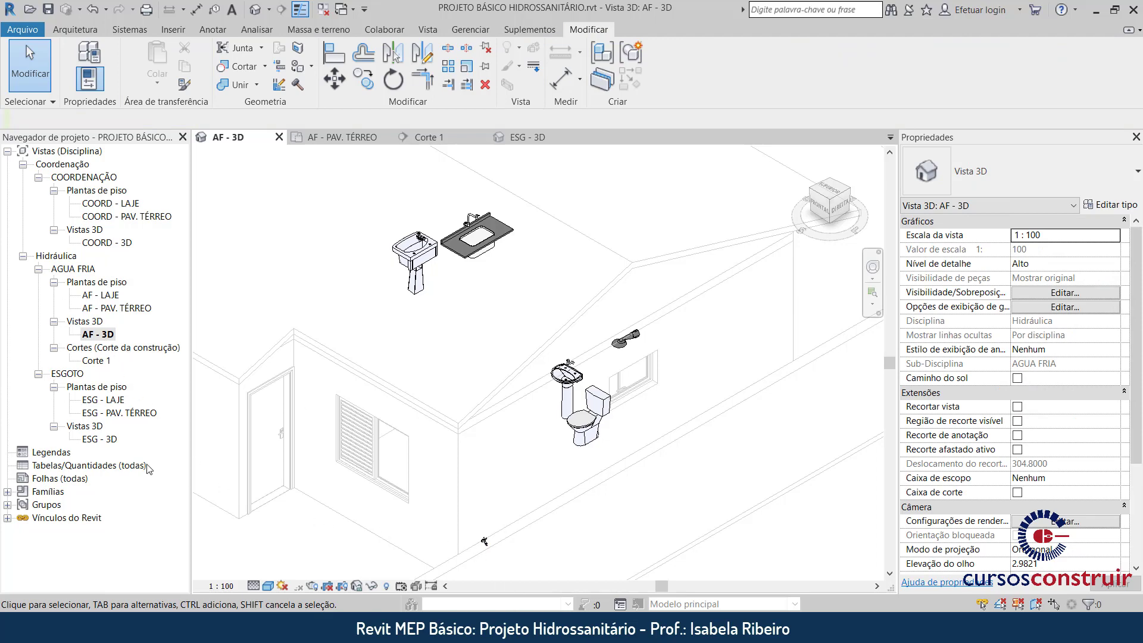
Set Comments to AF for the three sink and lavatory faucets in AF - 3D
{"action": "double_click", "coordinate": [106, 440]}
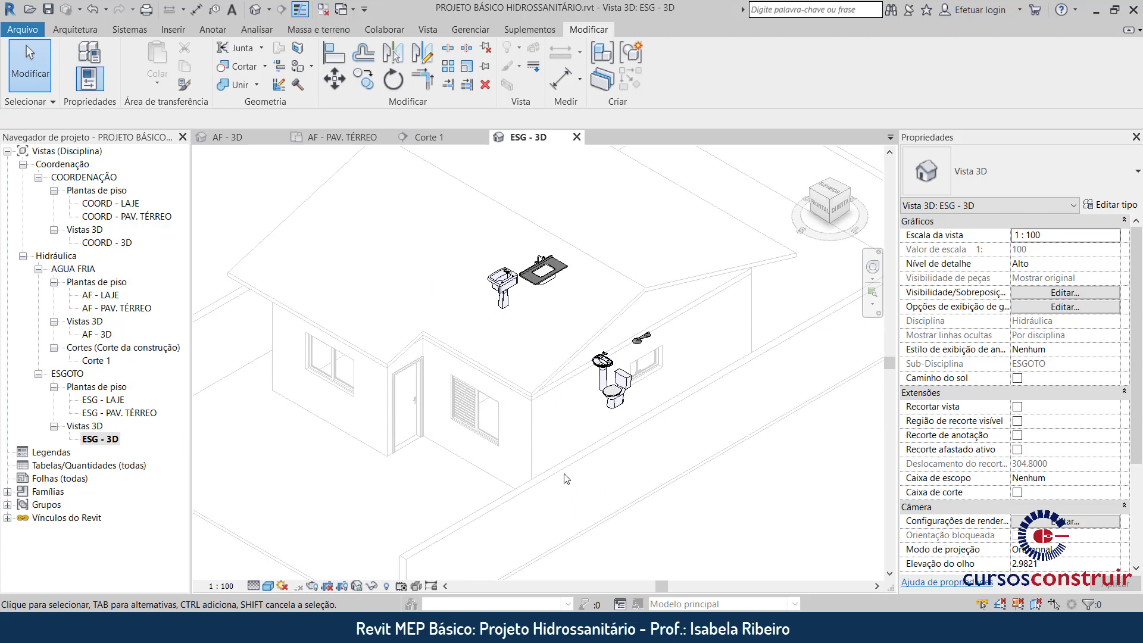
{"action": "double_click", "coordinate": [89, 335]}
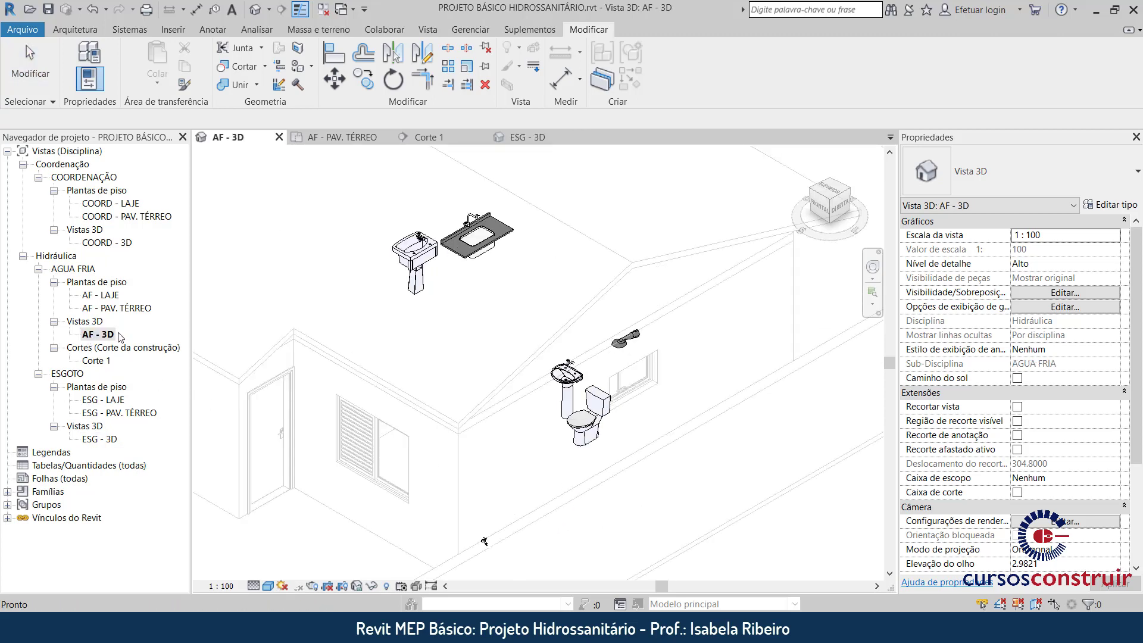
{"action": "left_click", "coordinate": [569, 350]}
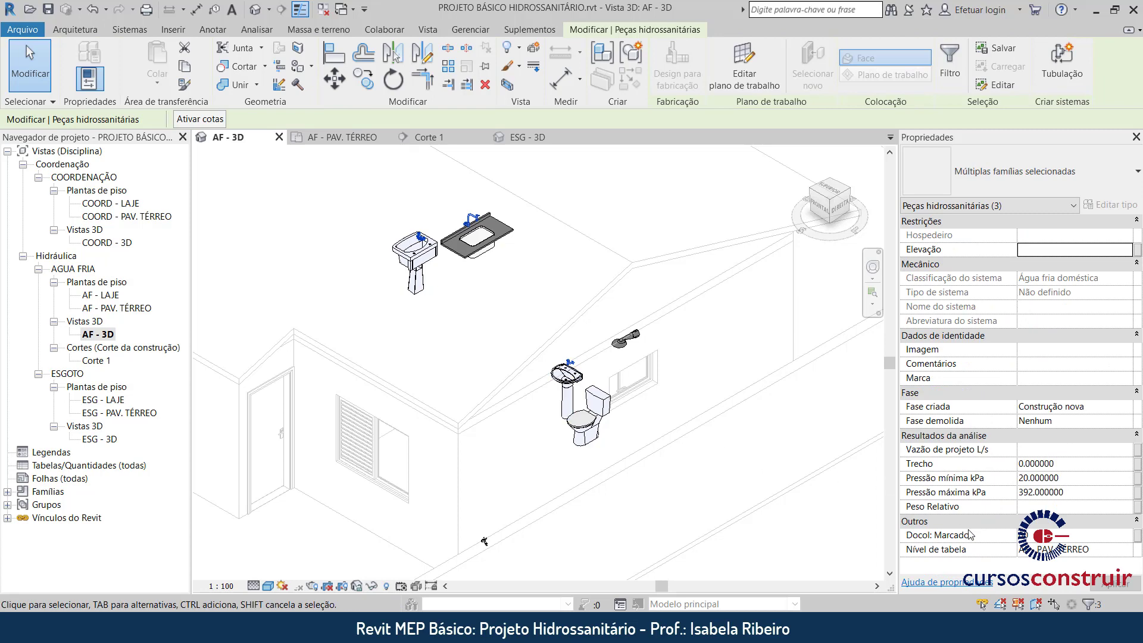
{"action": "left_click", "coordinate": [1034, 365]}
{"action": "type", "text": "F"}
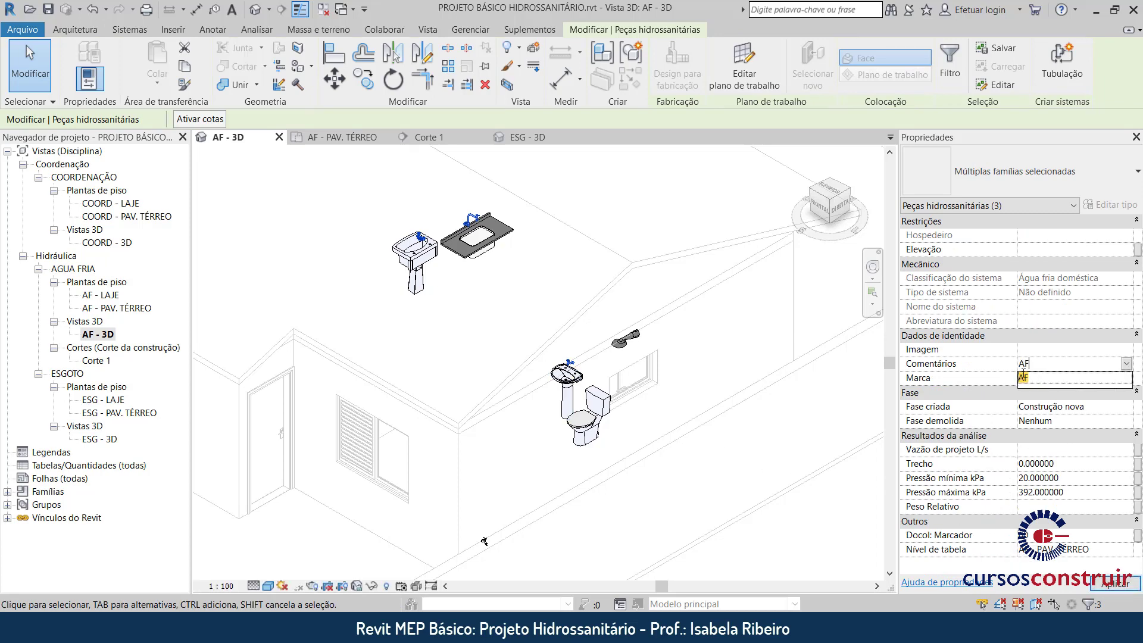
{"action": "key", "text": "Return"}
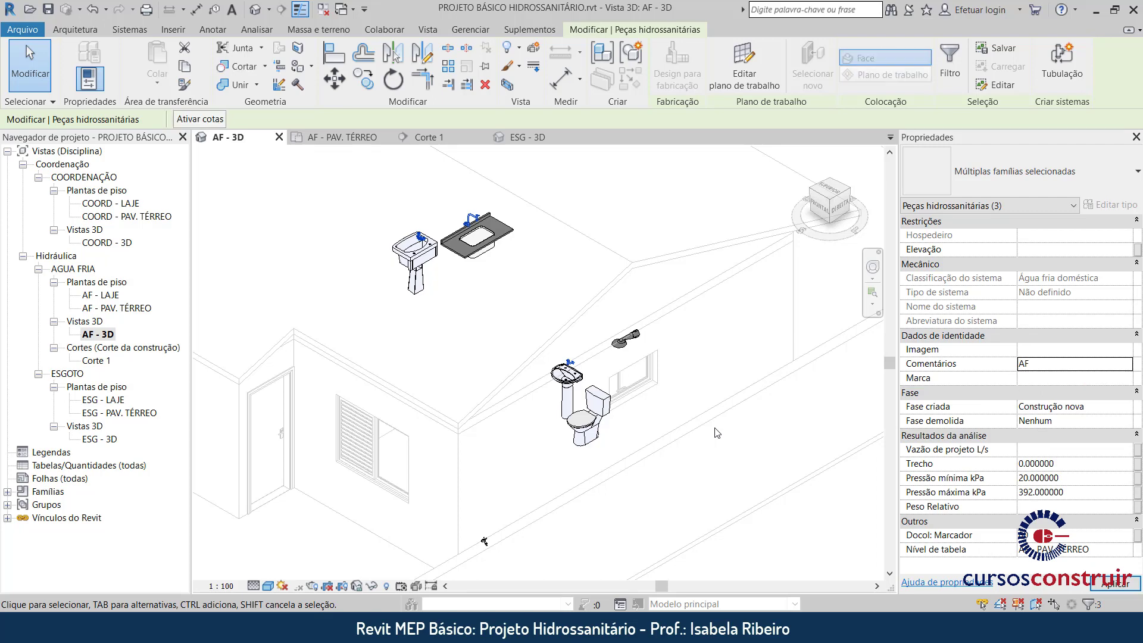
{"action": "left_click", "coordinate": [540, 328]}
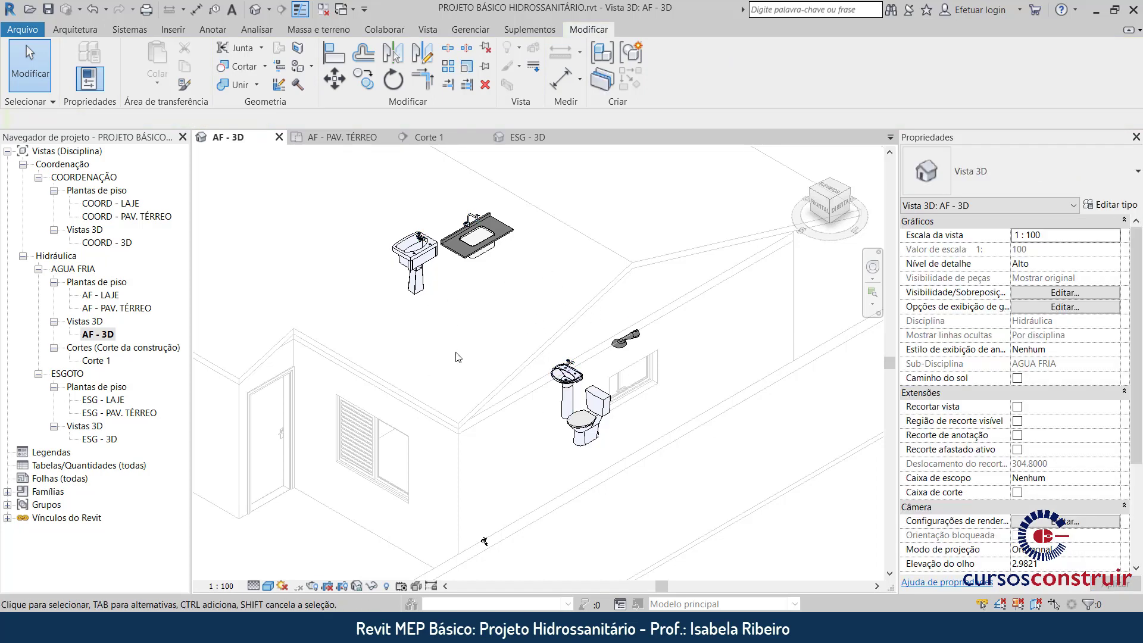
{"action": "double_click", "coordinate": [99, 439]}
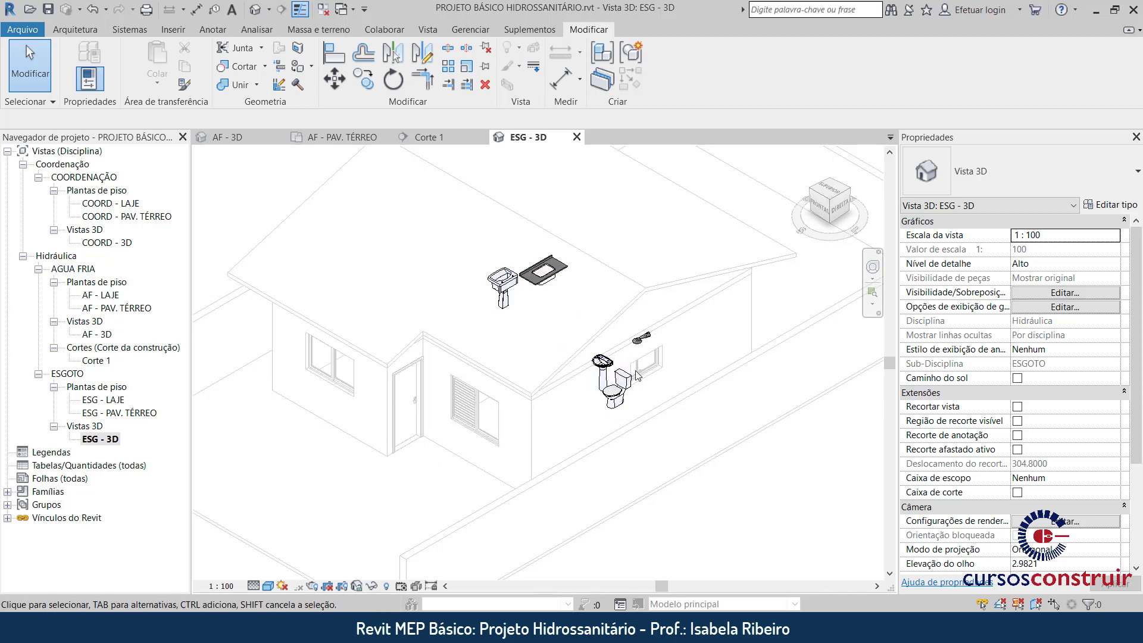
{"action": "double_click", "coordinate": [101, 334]}
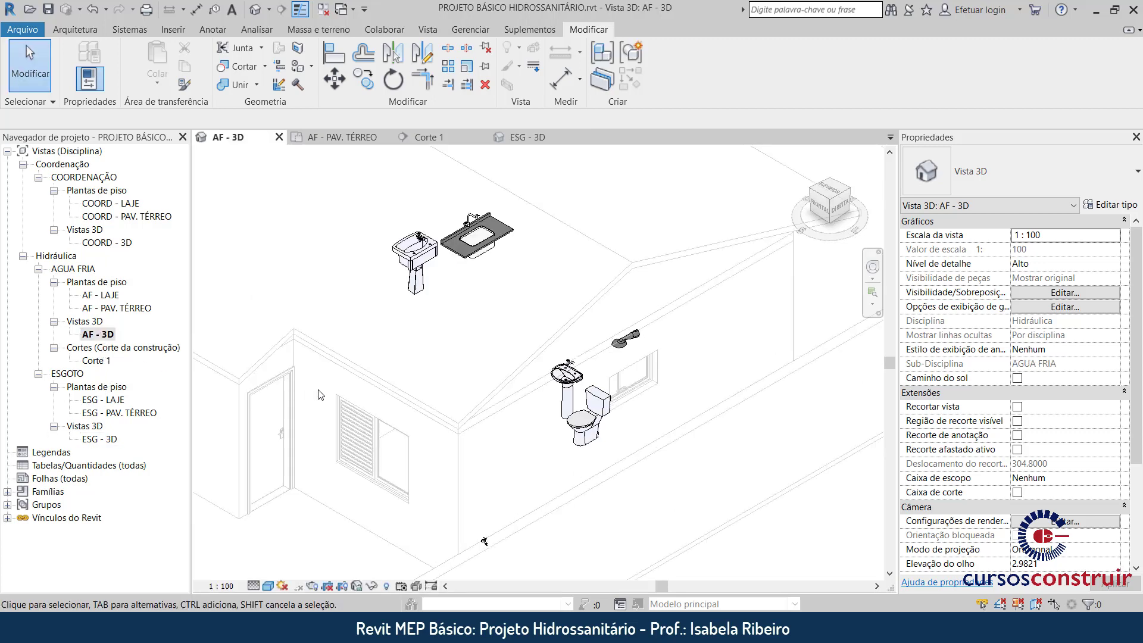
Check that the lavatory faucet's Comments reads AF
{"action": "left_click", "coordinate": [488, 247]}
{"action": "left_click", "coordinate": [573, 366]}
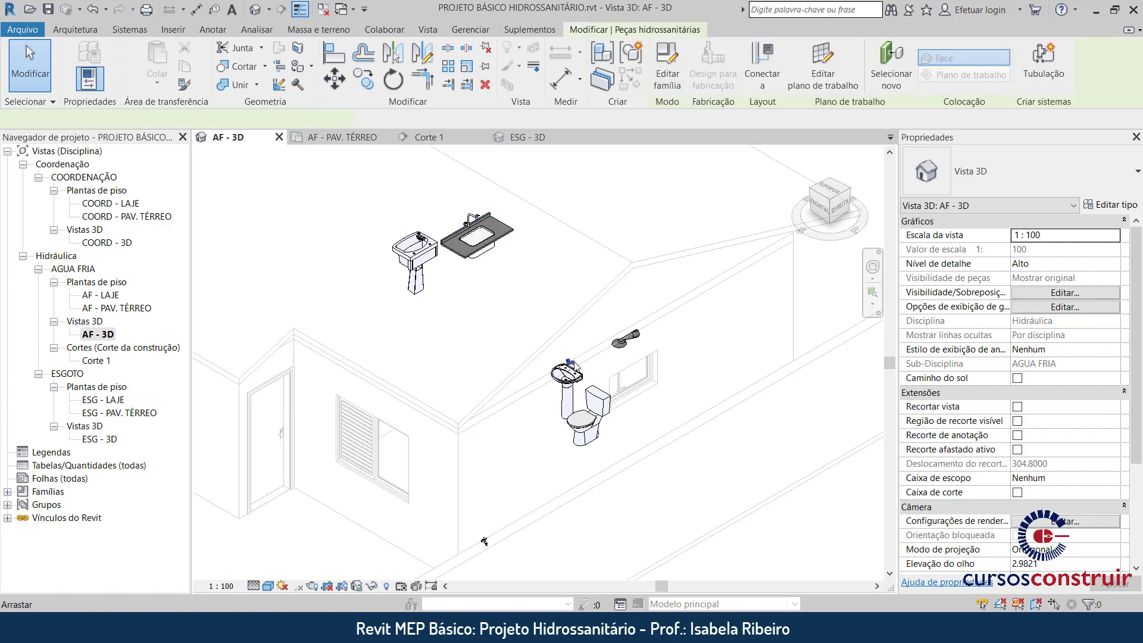
{"action": "scroll", "coordinate": [1041, 332], "scroll_direction": "down", "scroll_amount": 3}
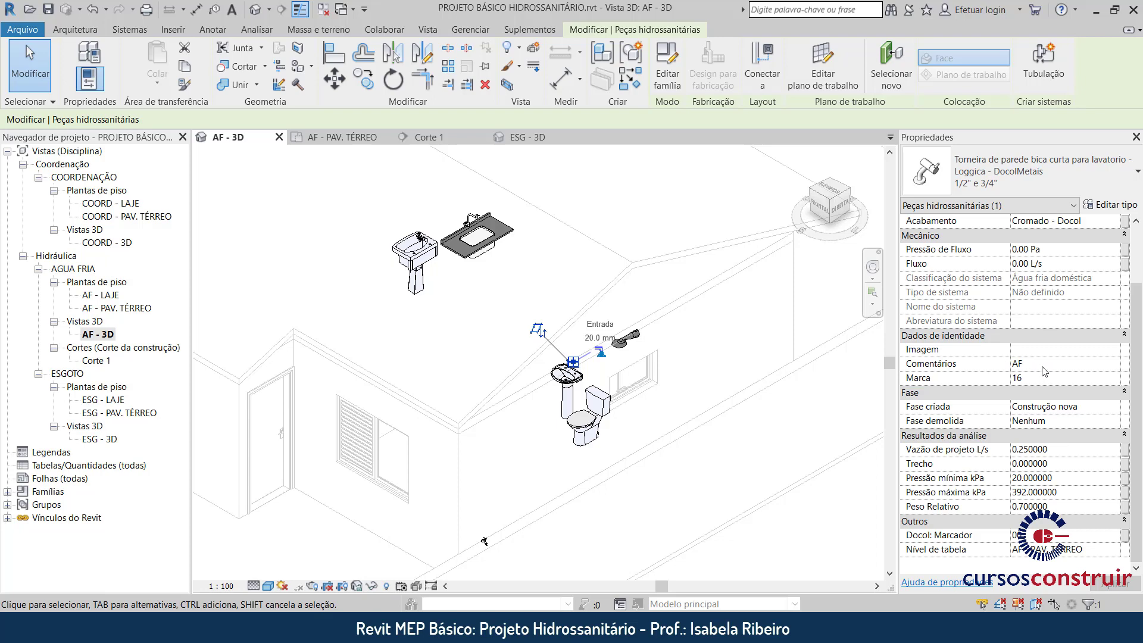
{"action": "left_click", "coordinate": [777, 475]}
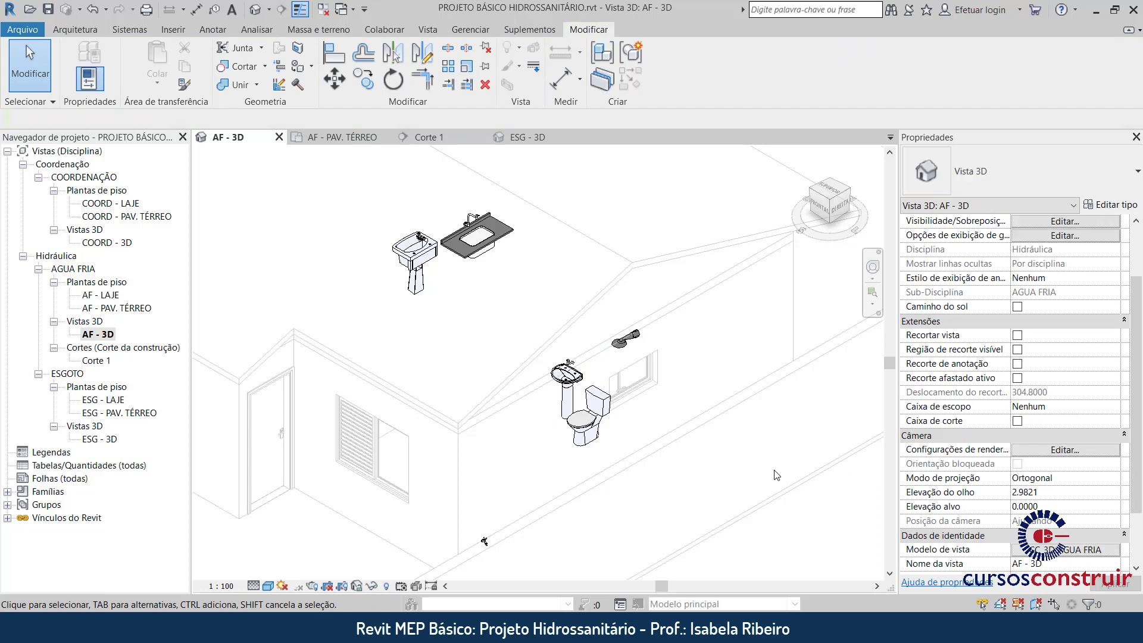
Save the project and close all views except AF - 3D
{"action": "left_click", "coordinate": [49, 11]}
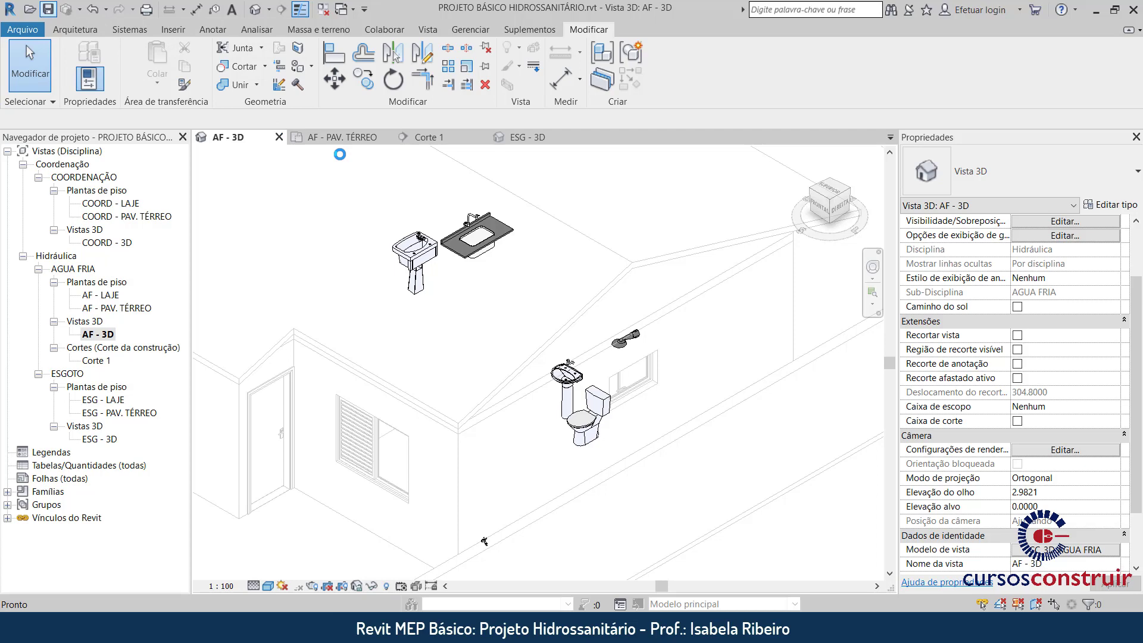
{"action": "left_click", "coordinate": [322, 9]}
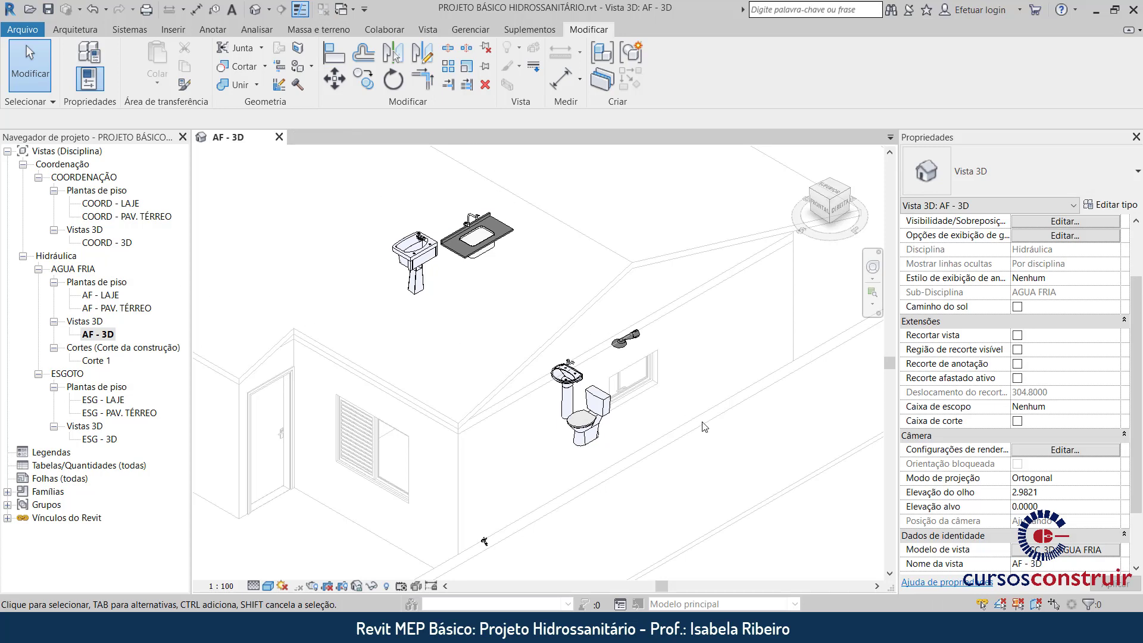
{"action": "scroll", "coordinate": [703, 427], "scroll_direction": "down", "scroll_amount": 2}
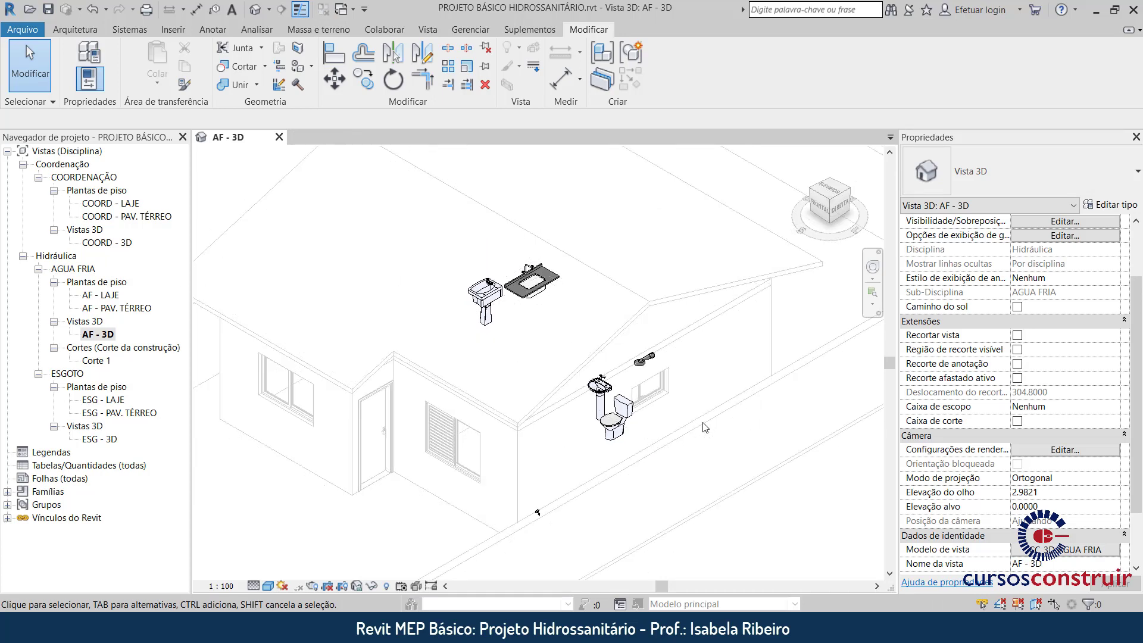